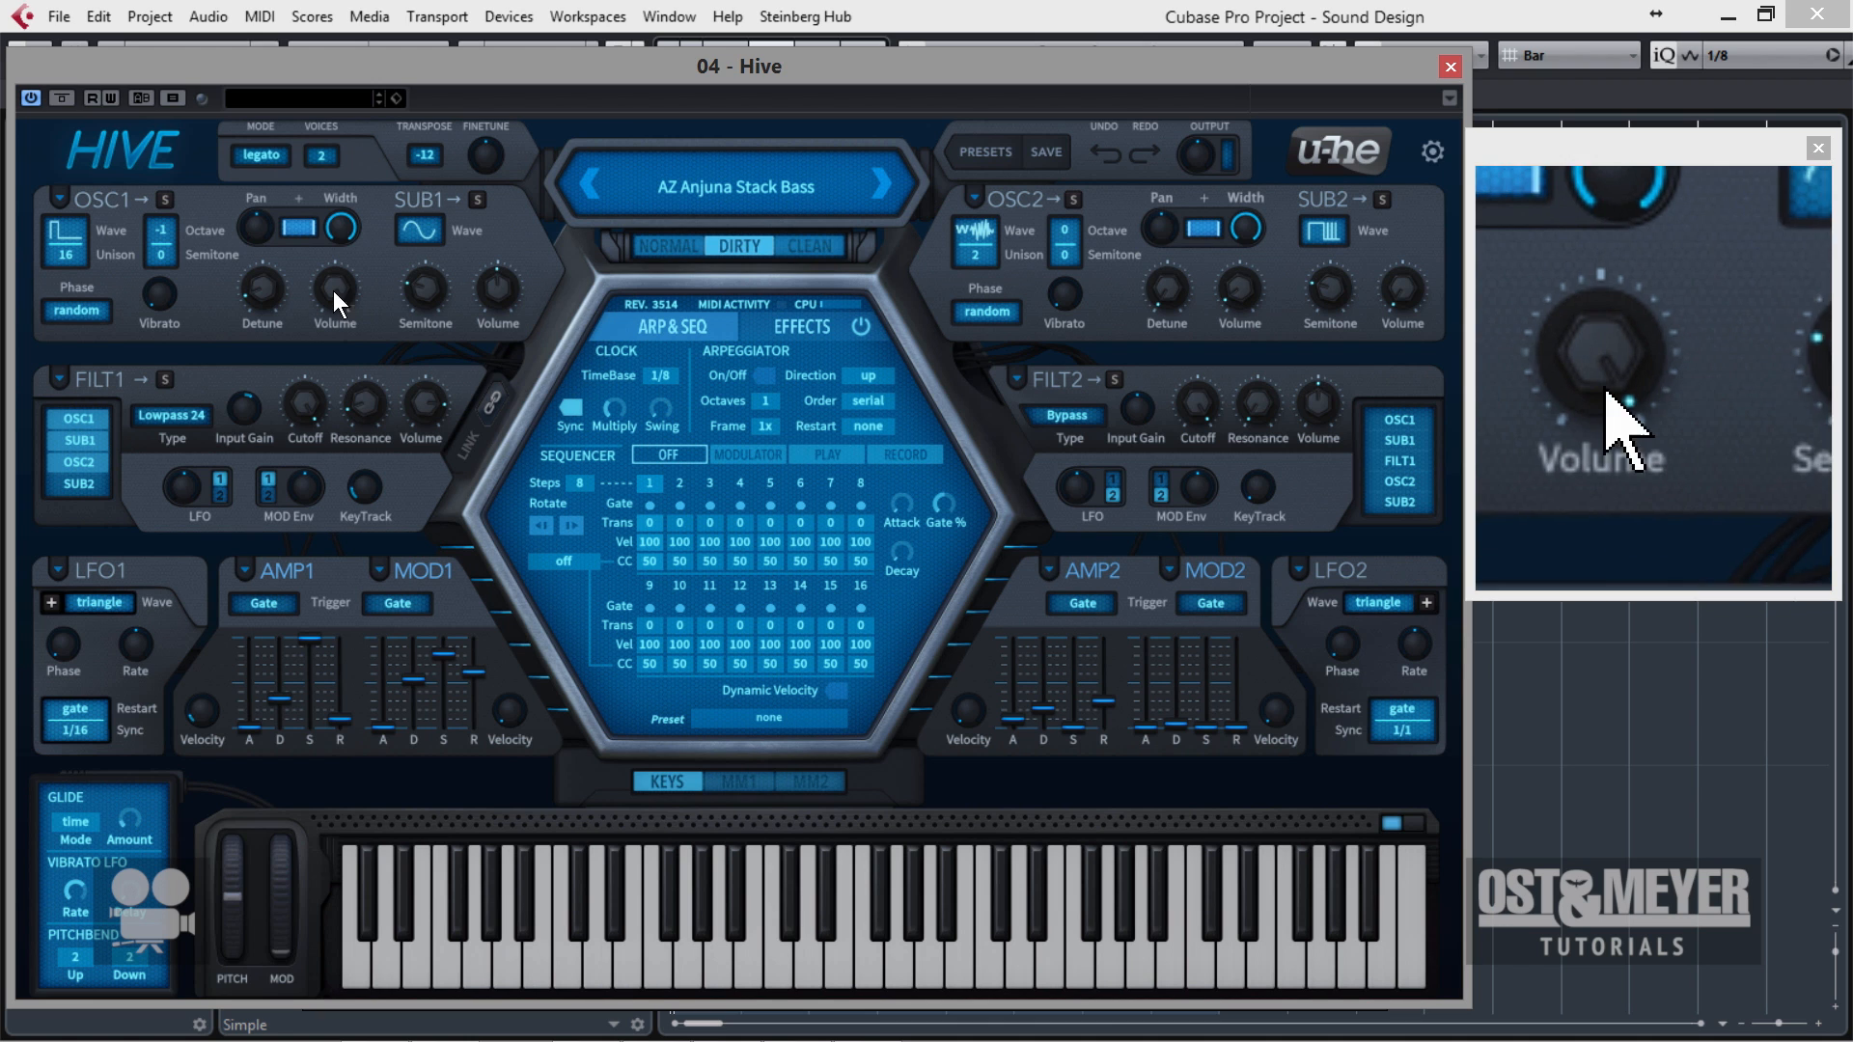
# Look over the waveform choices for oscillator 1 without picking a new one.
pyautogui.click(83, 230)
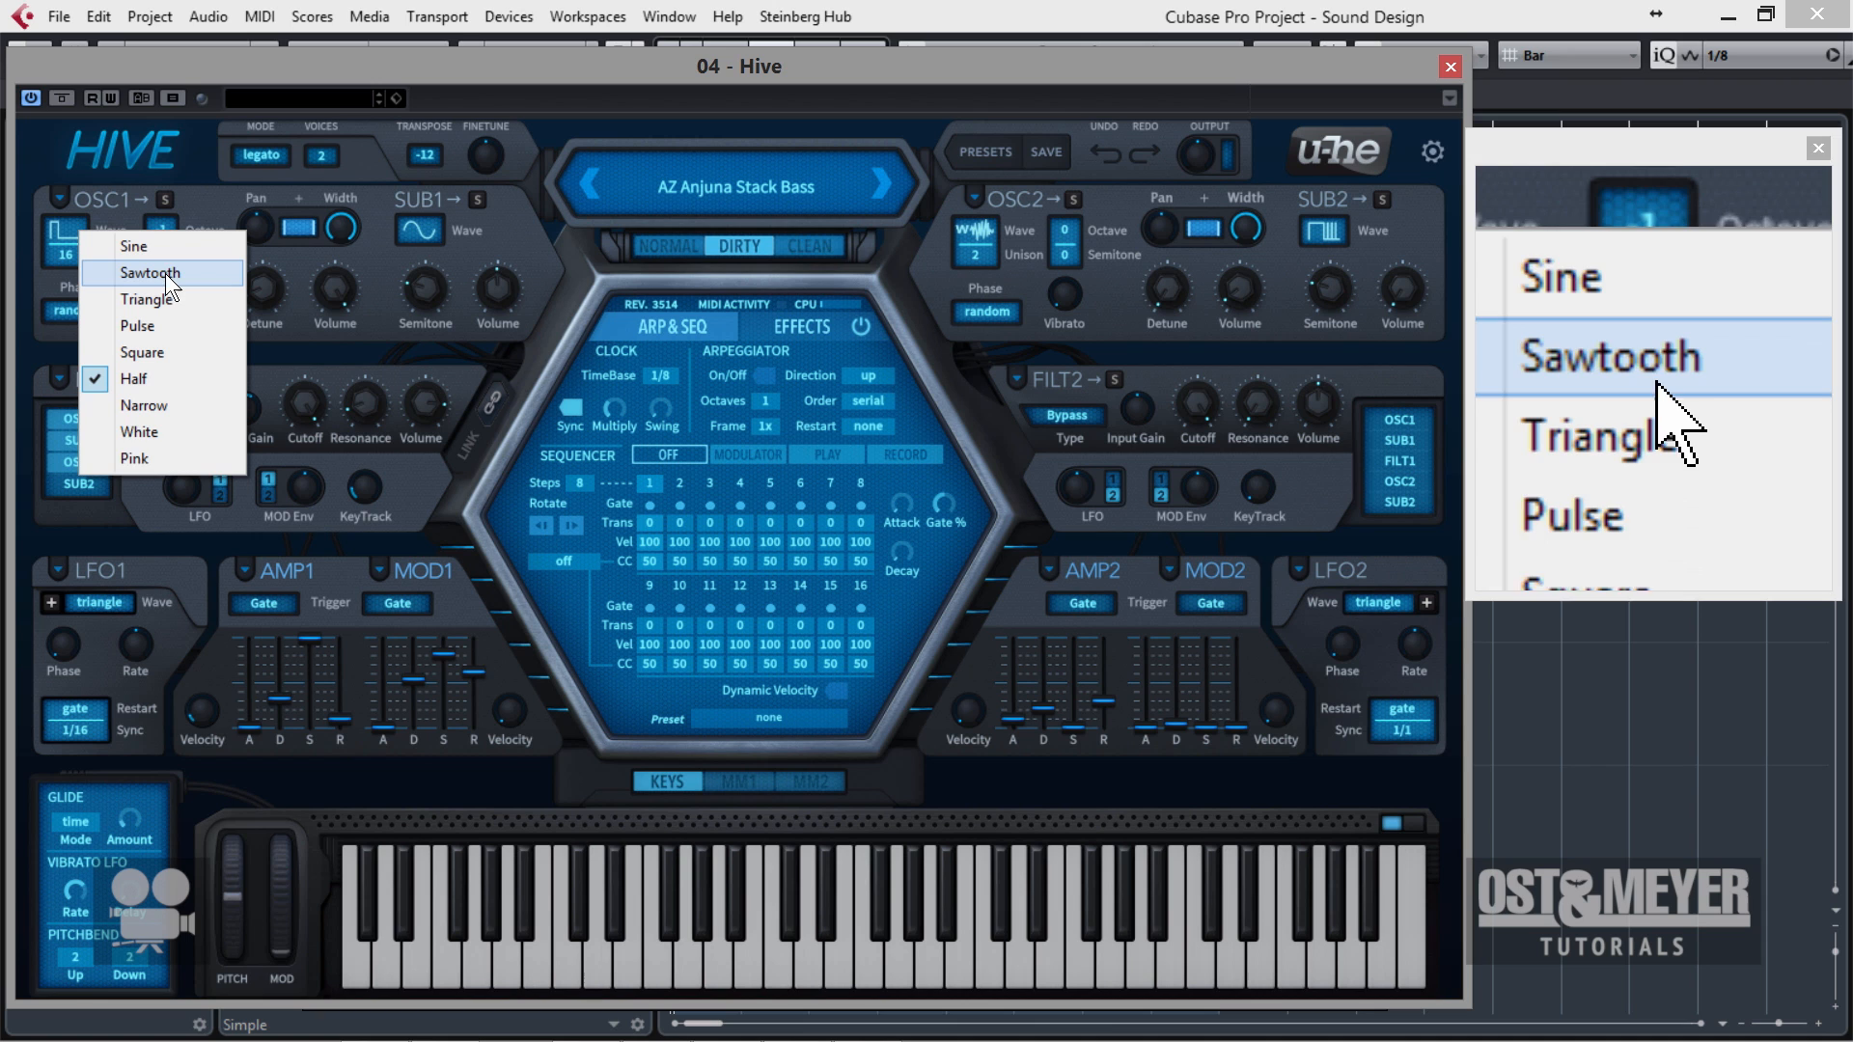
pyautogui.click(399, 51)
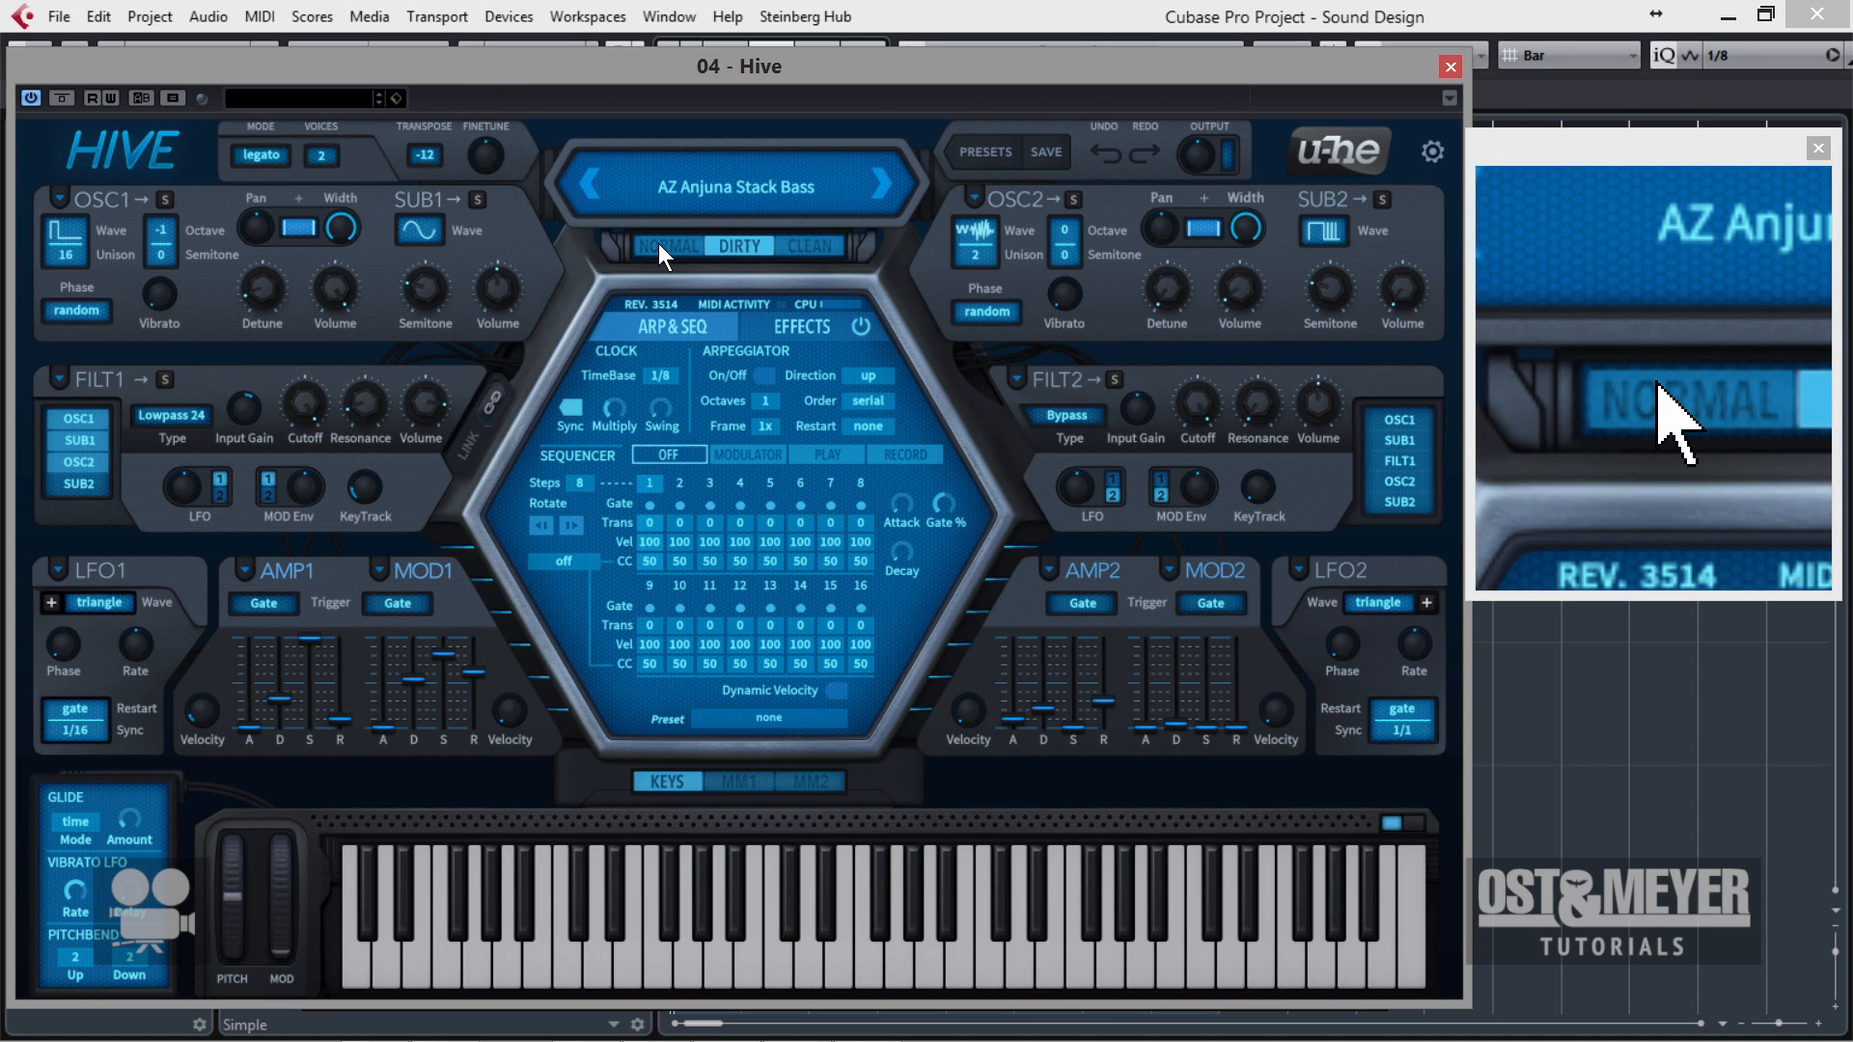
# Compare the Normal, Dirty and Clean synth engine modes on the AZ Anjuna Stack Bass preset, finishing on Dirty.
pyautogui.click(660, 245)
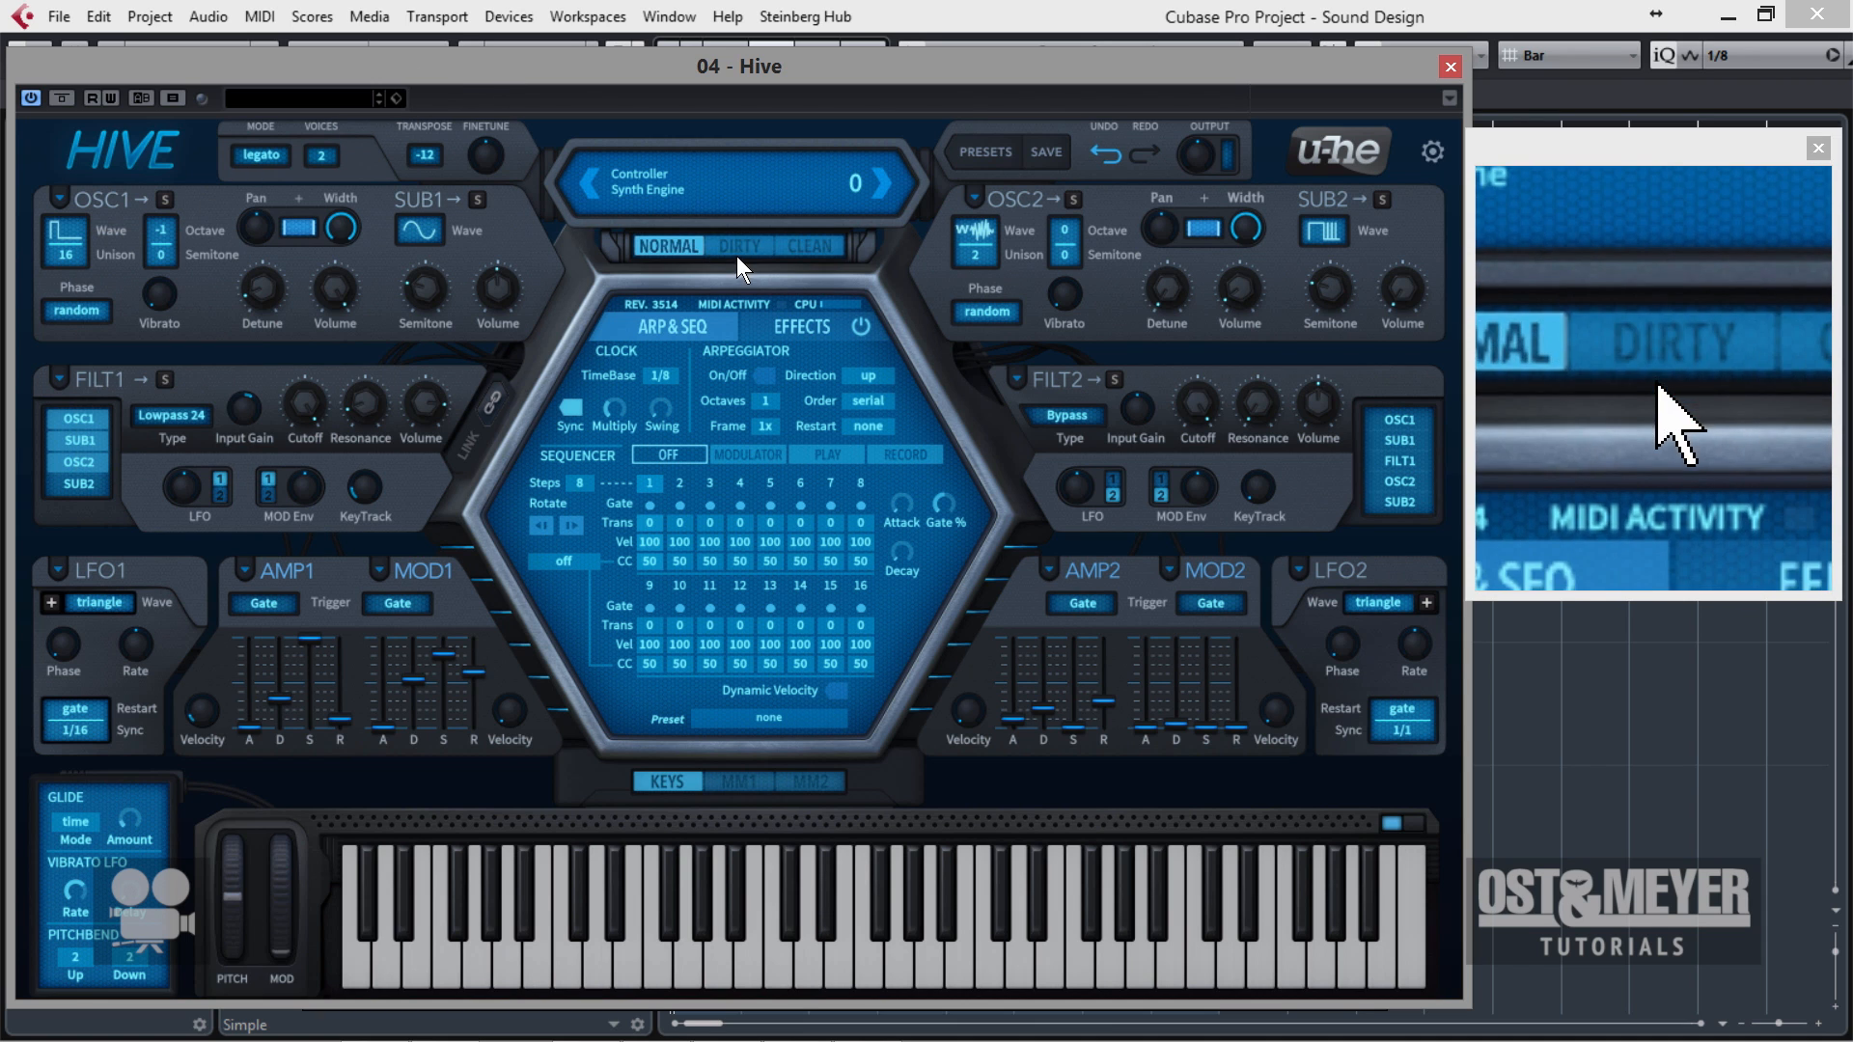
pyautogui.click(765, 252)
pyautogui.click(807, 254)
pyautogui.click(591, 193)
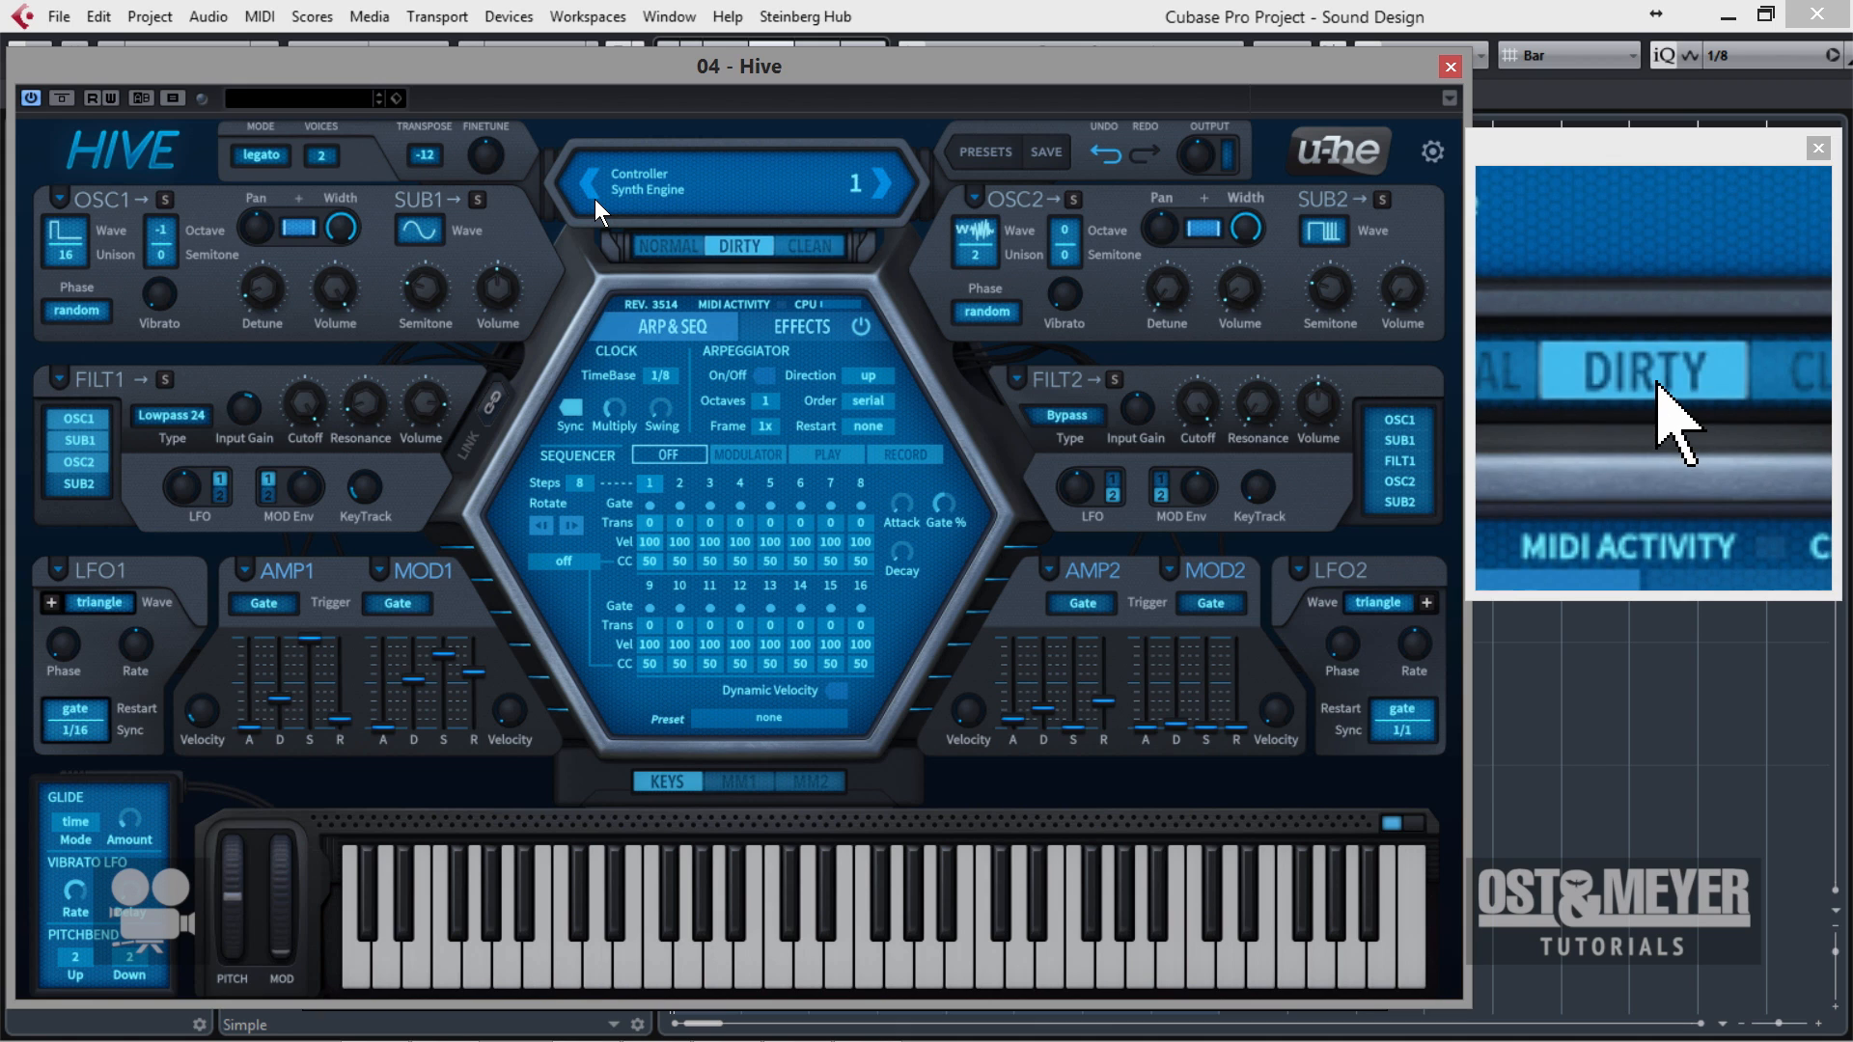
pyautogui.click(676, 252)
pyautogui.click(817, 247)
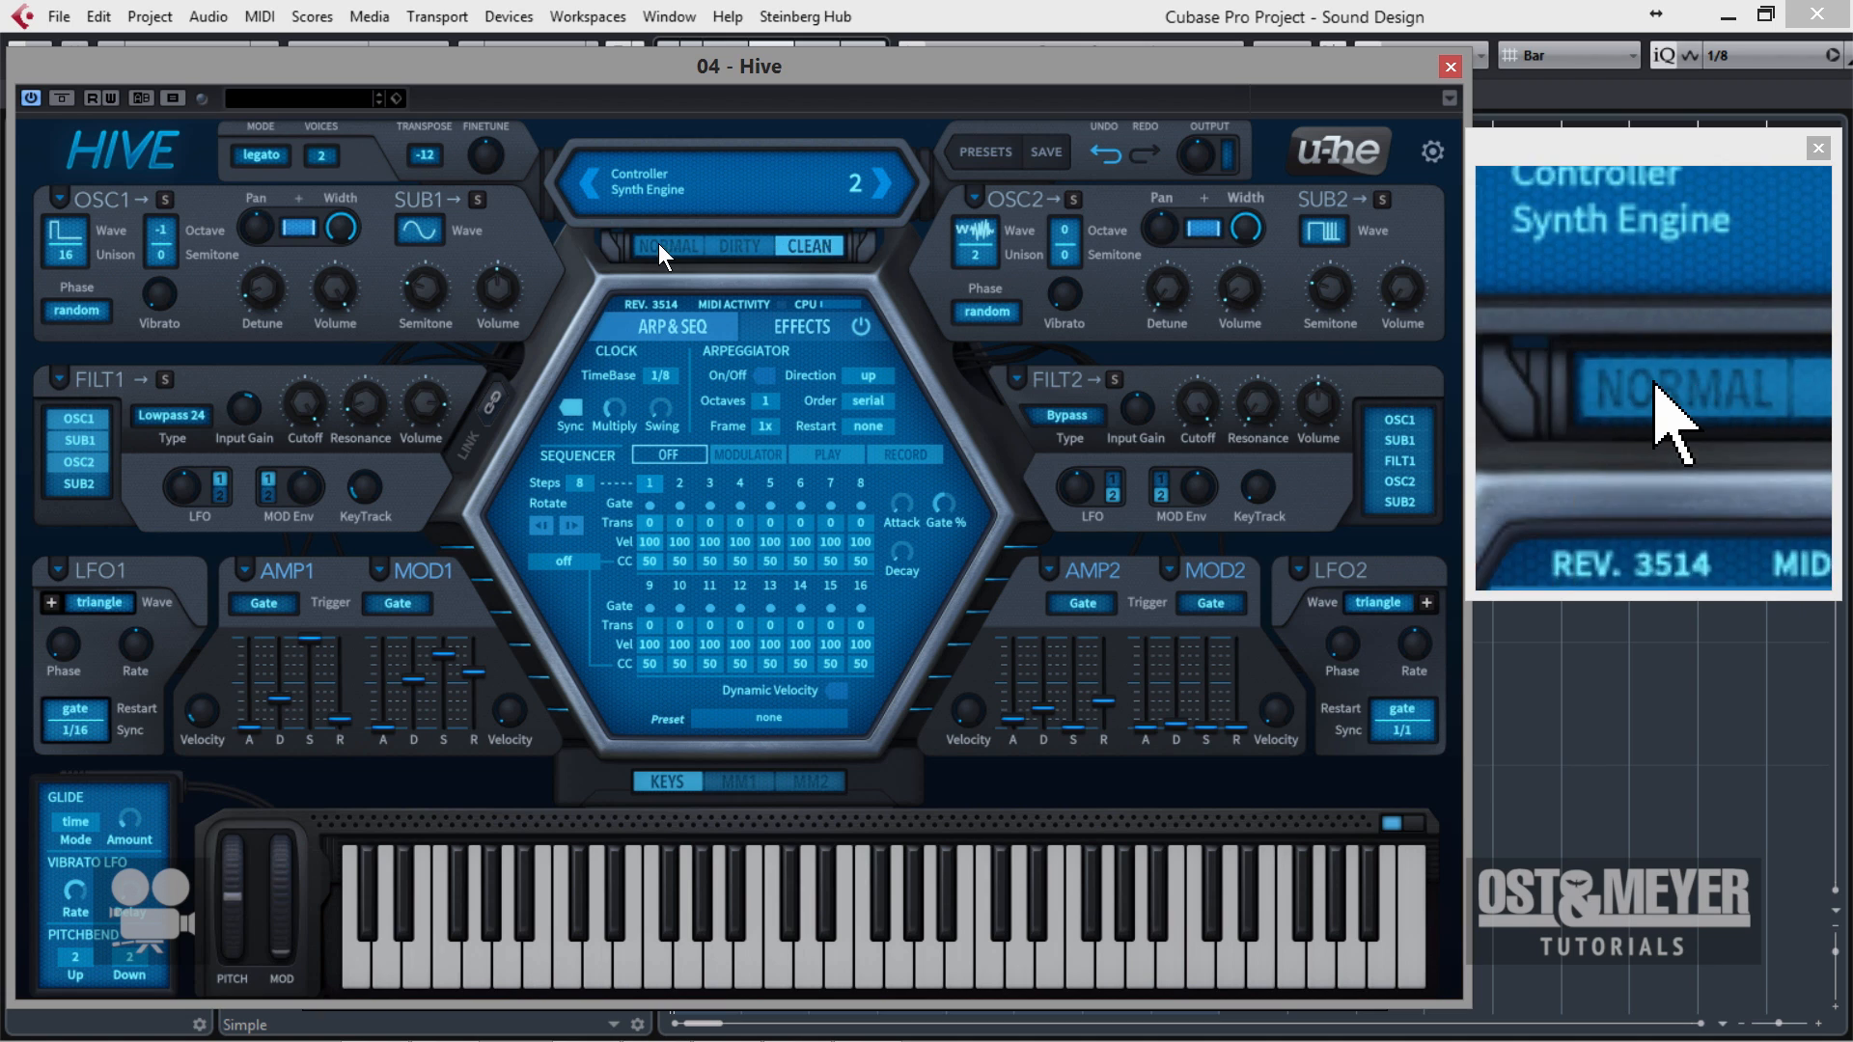
pyautogui.click(722, 248)
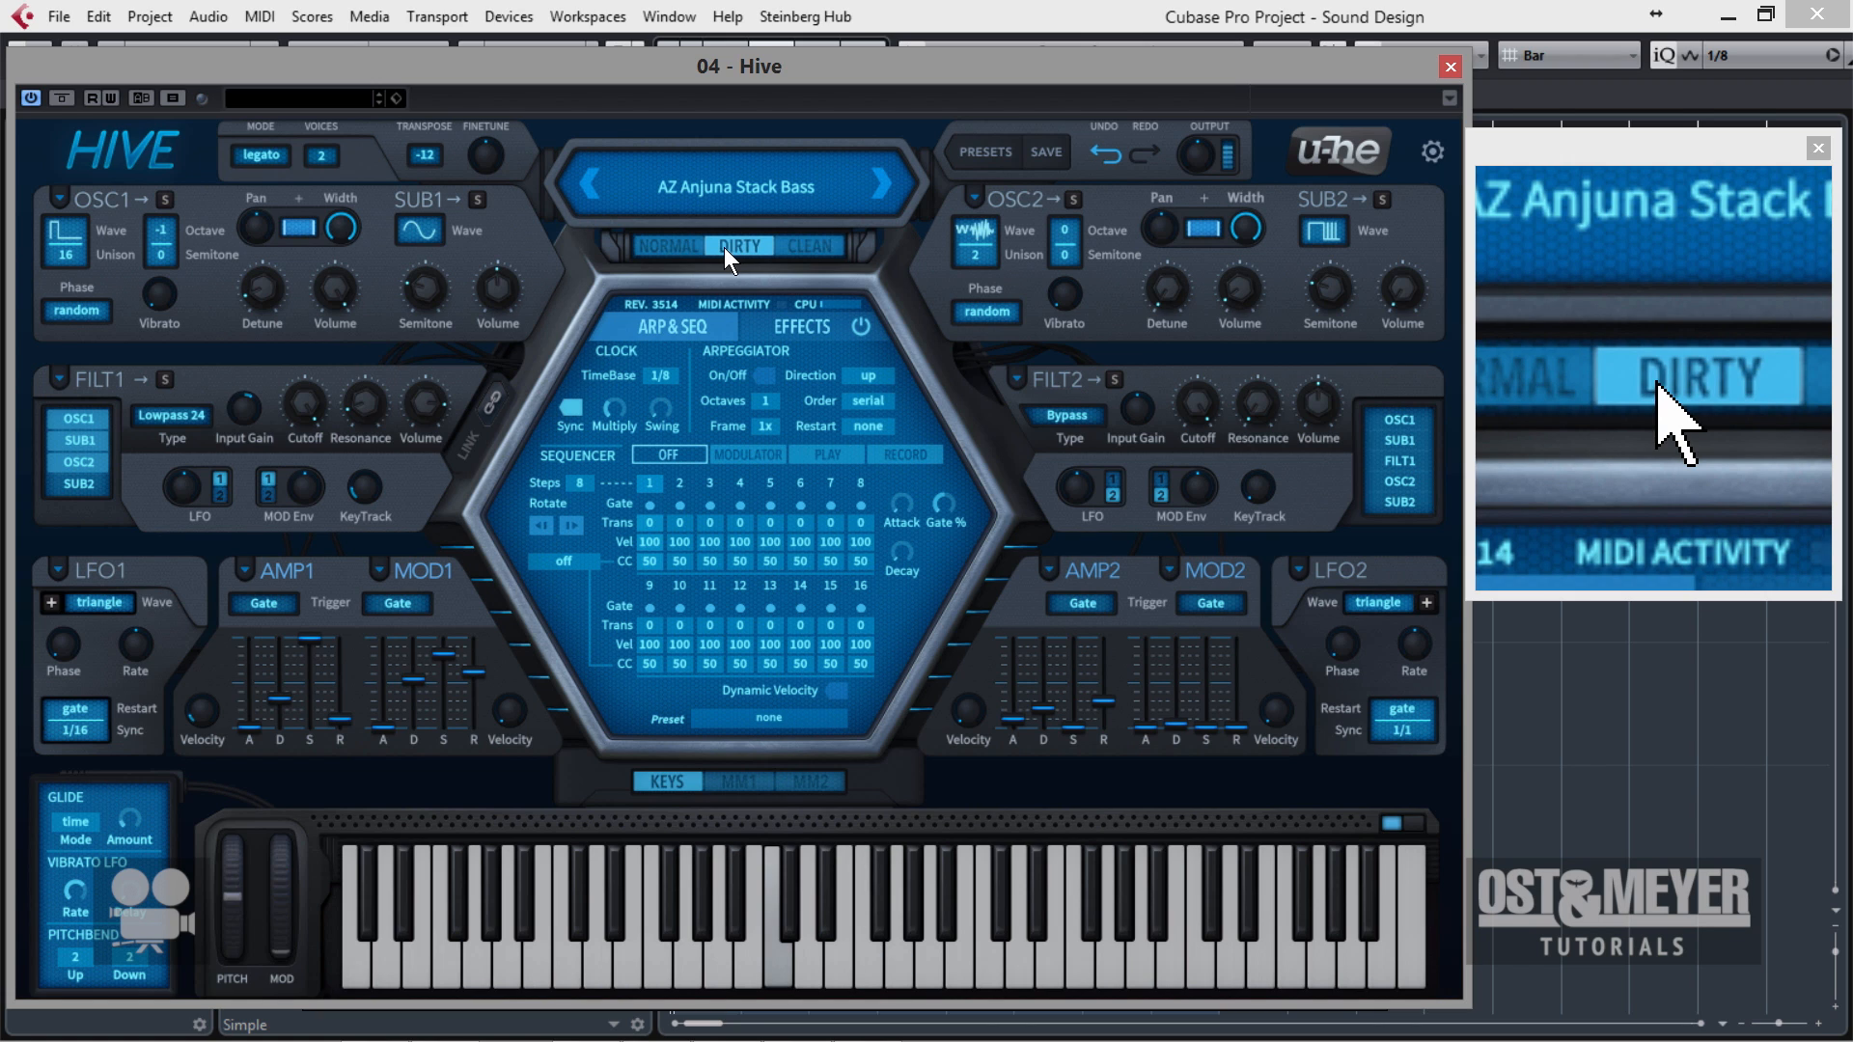
pyautogui.click(681, 249)
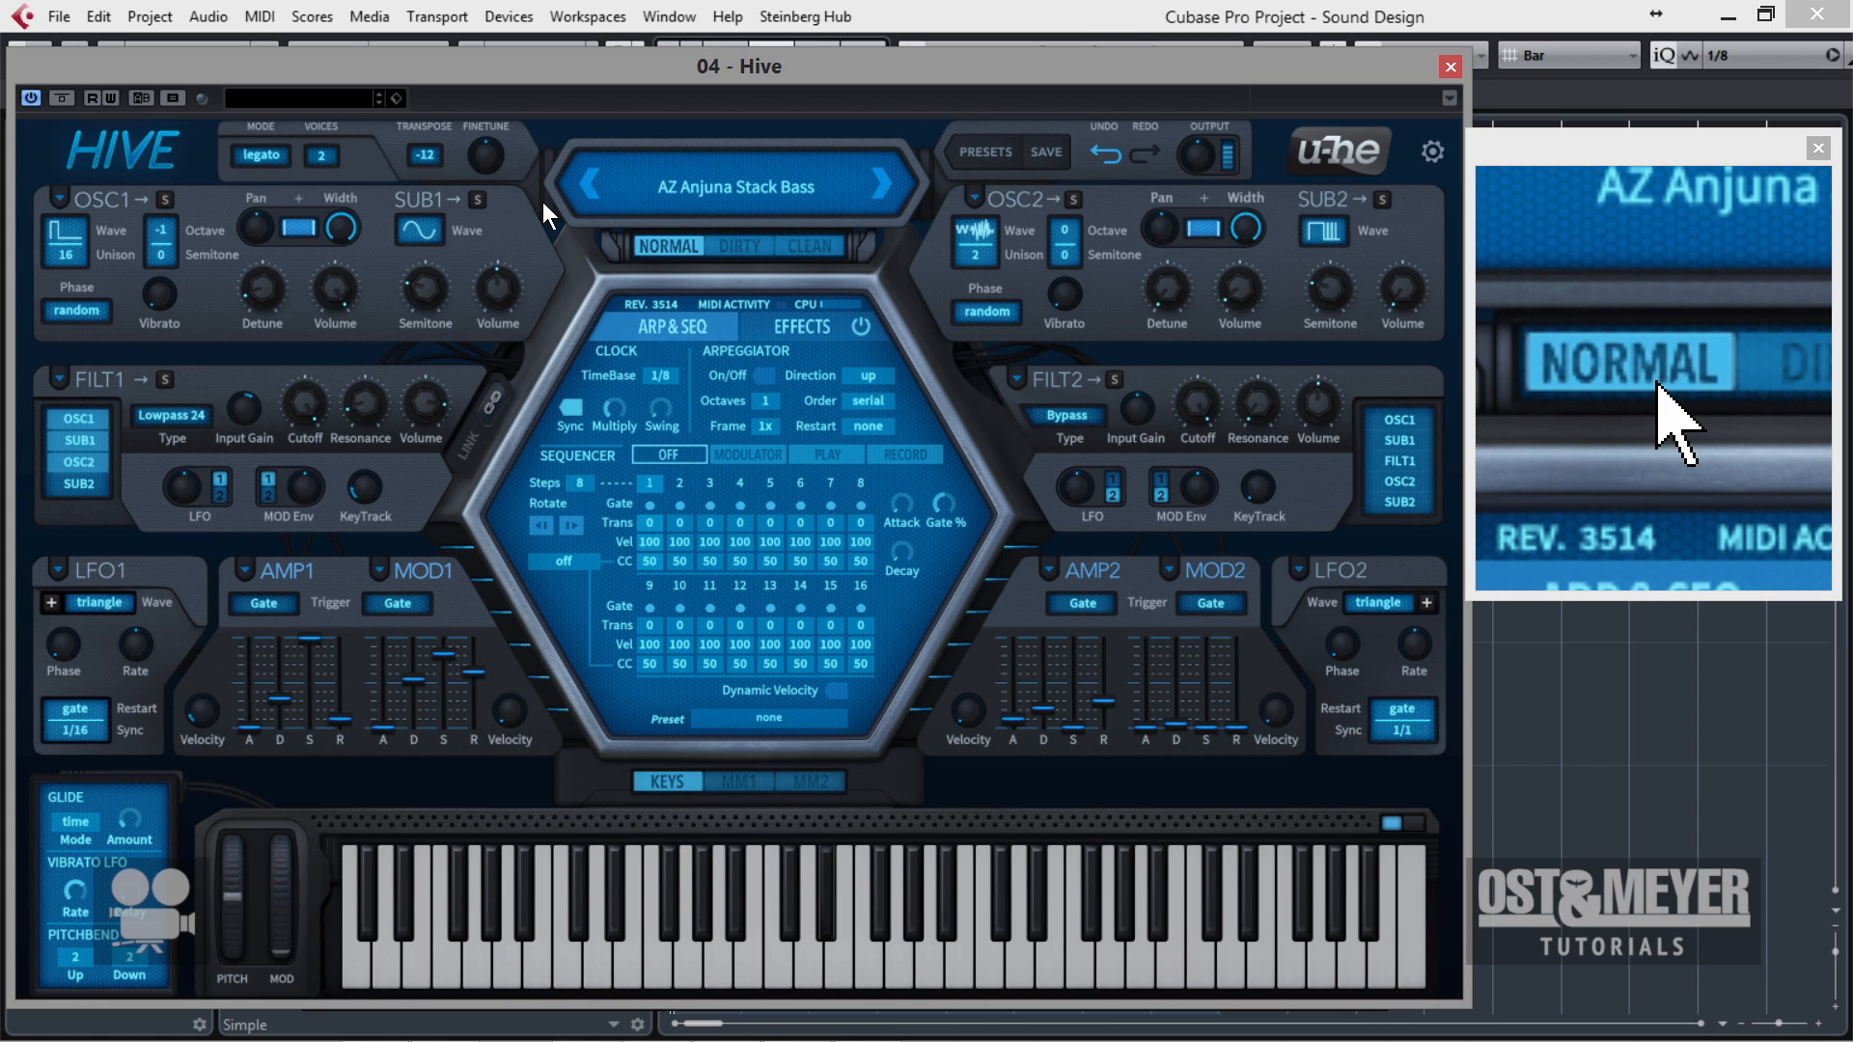
pyautogui.click(803, 250)
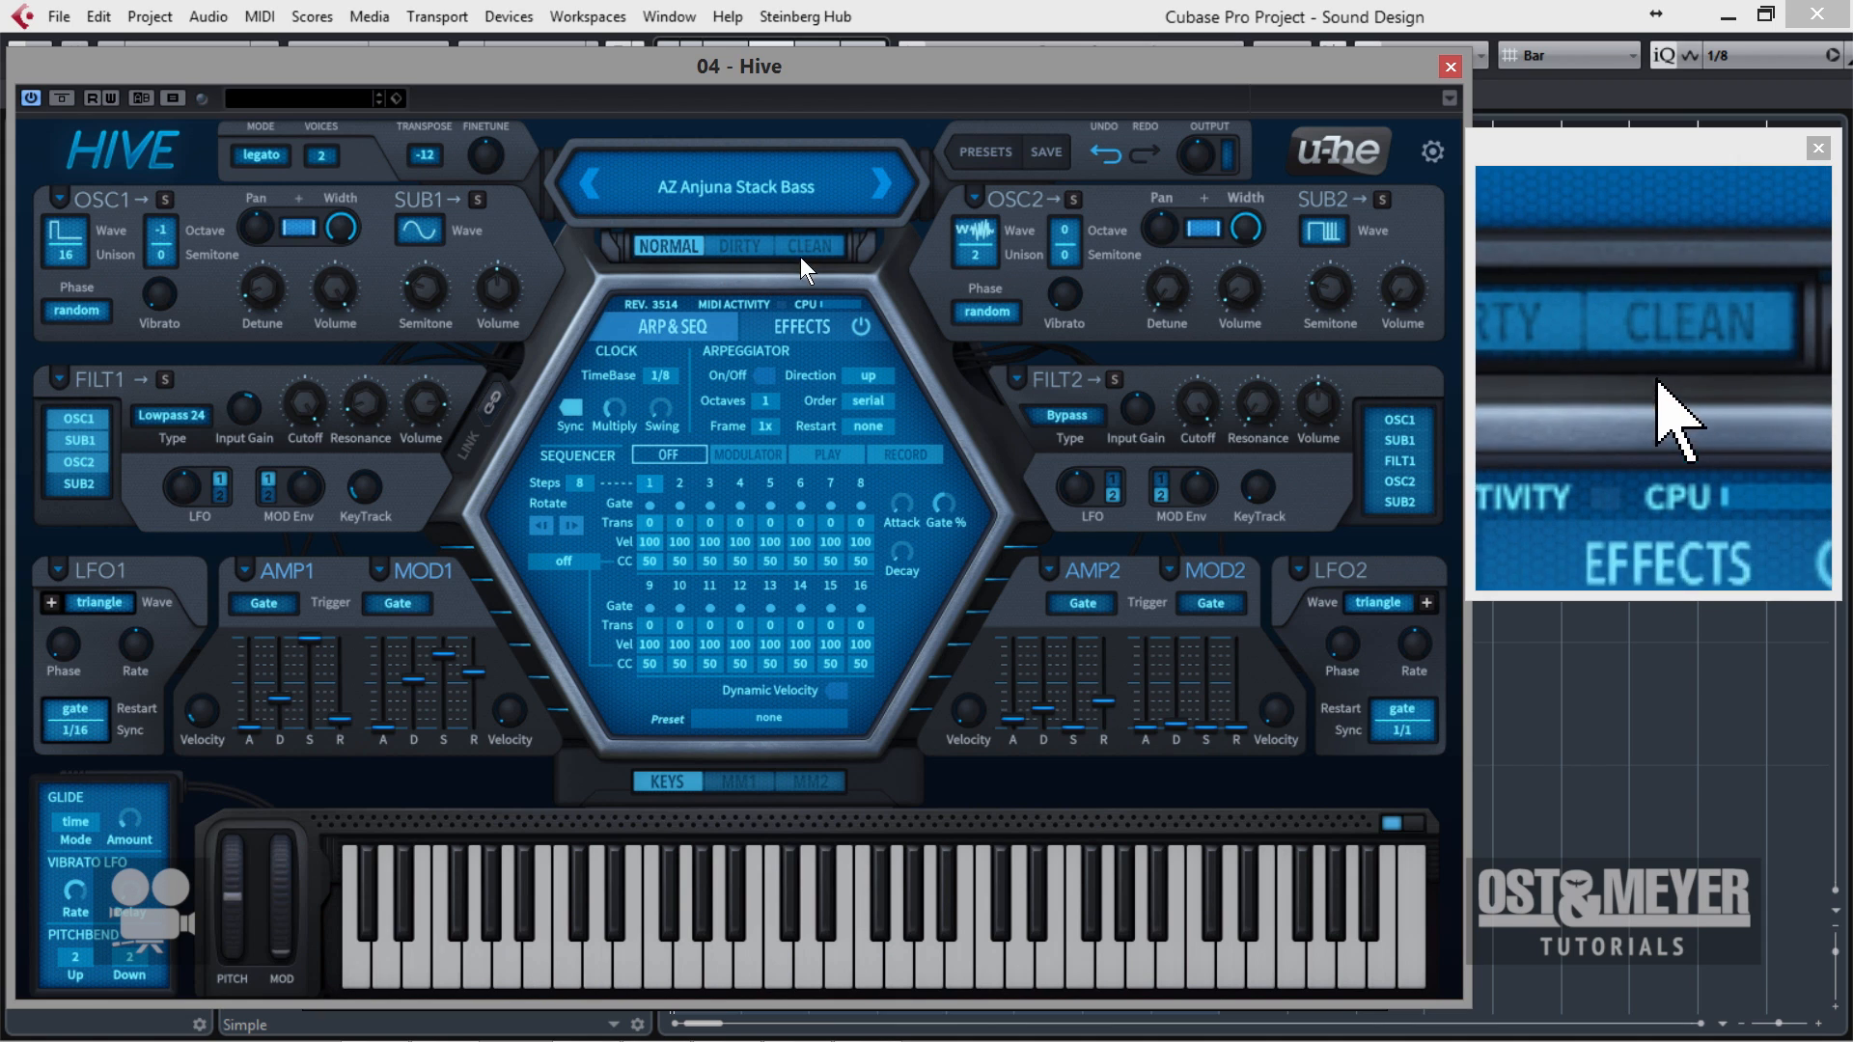
pyautogui.click(752, 247)
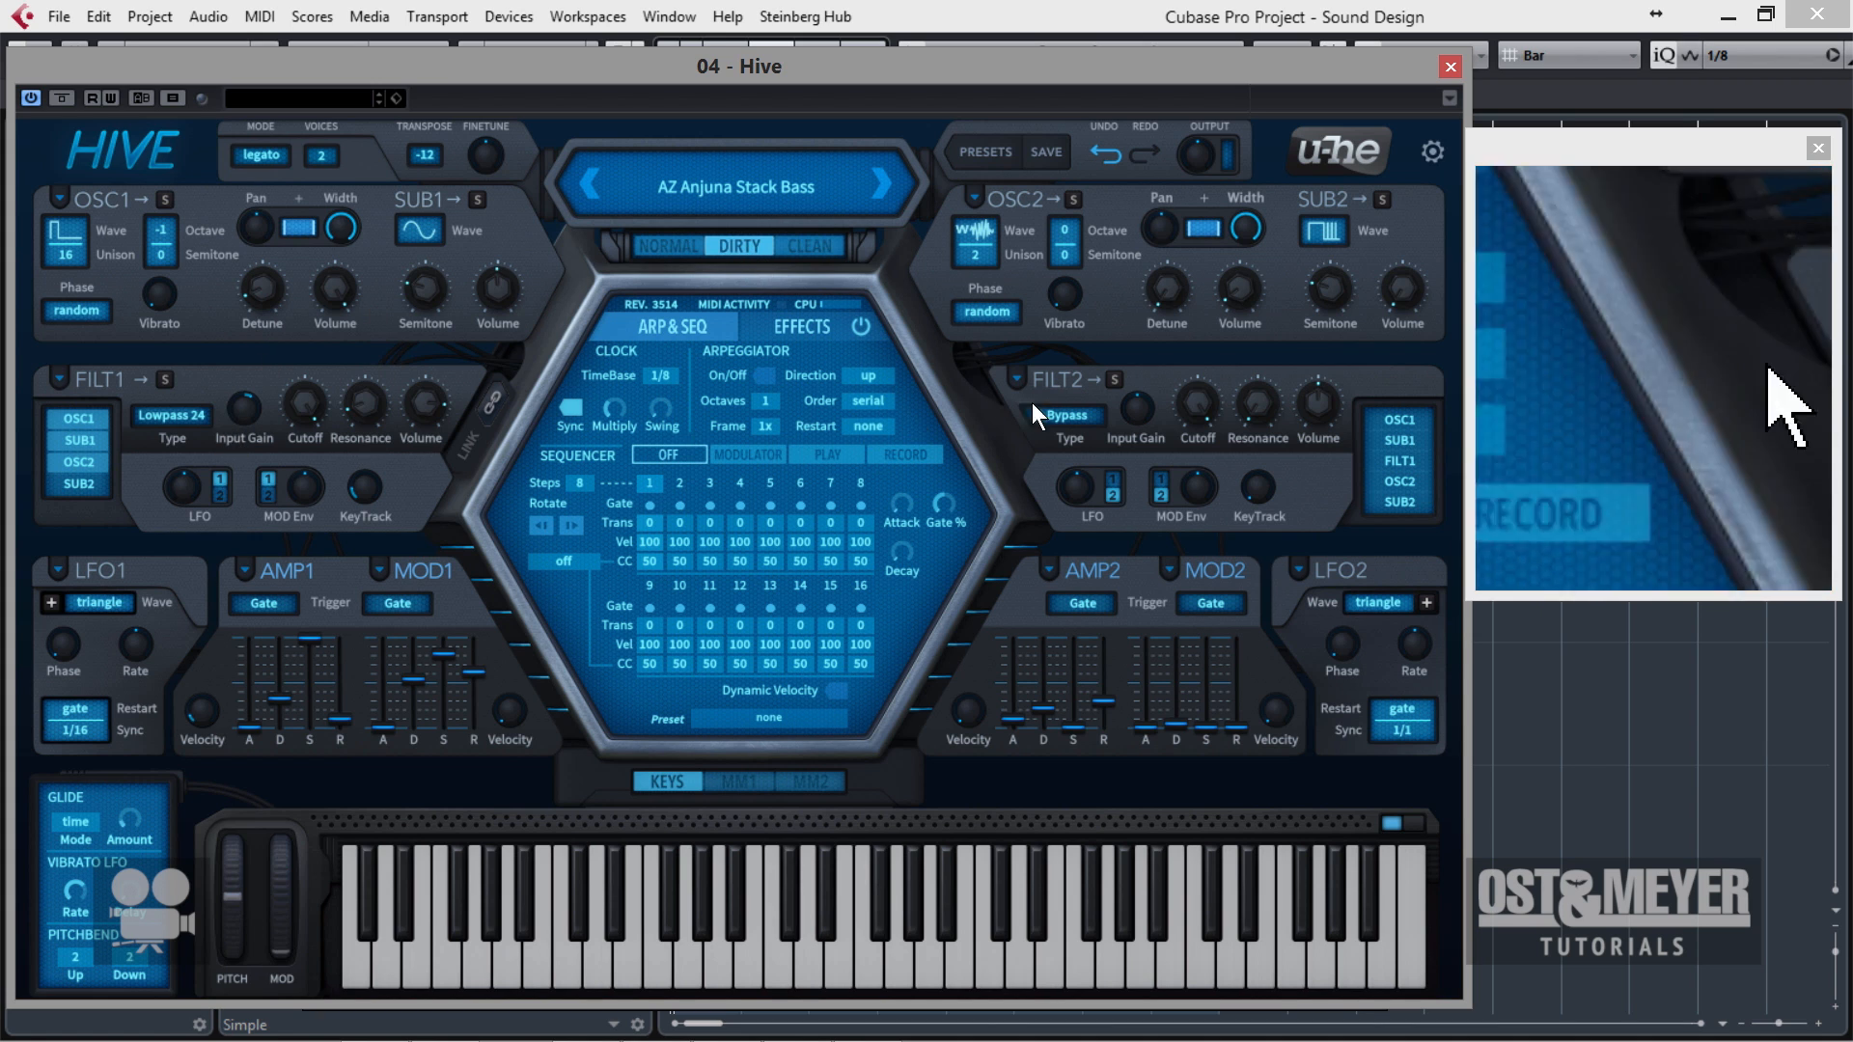
# Look over the type choices for filter 1 without changing it, and show the effects page in the central display.
pyautogui.click(175, 421)
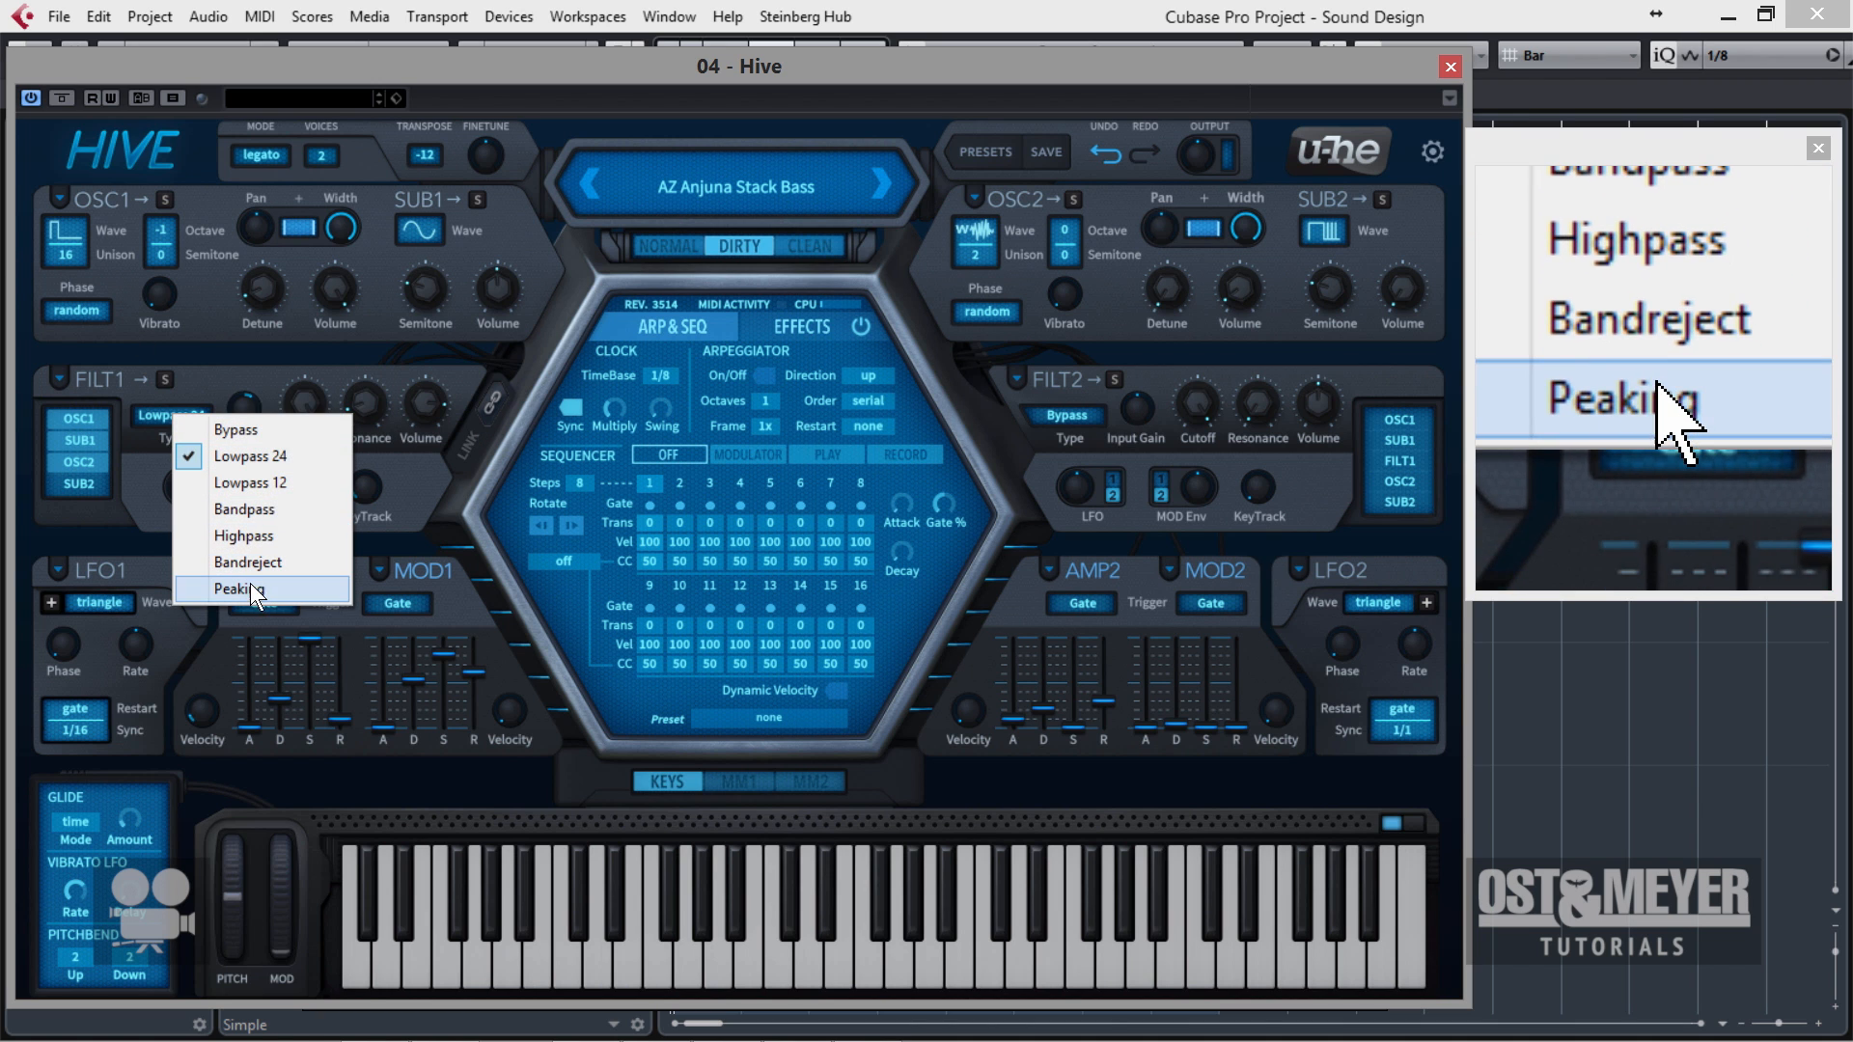
pyautogui.click(691, 76)
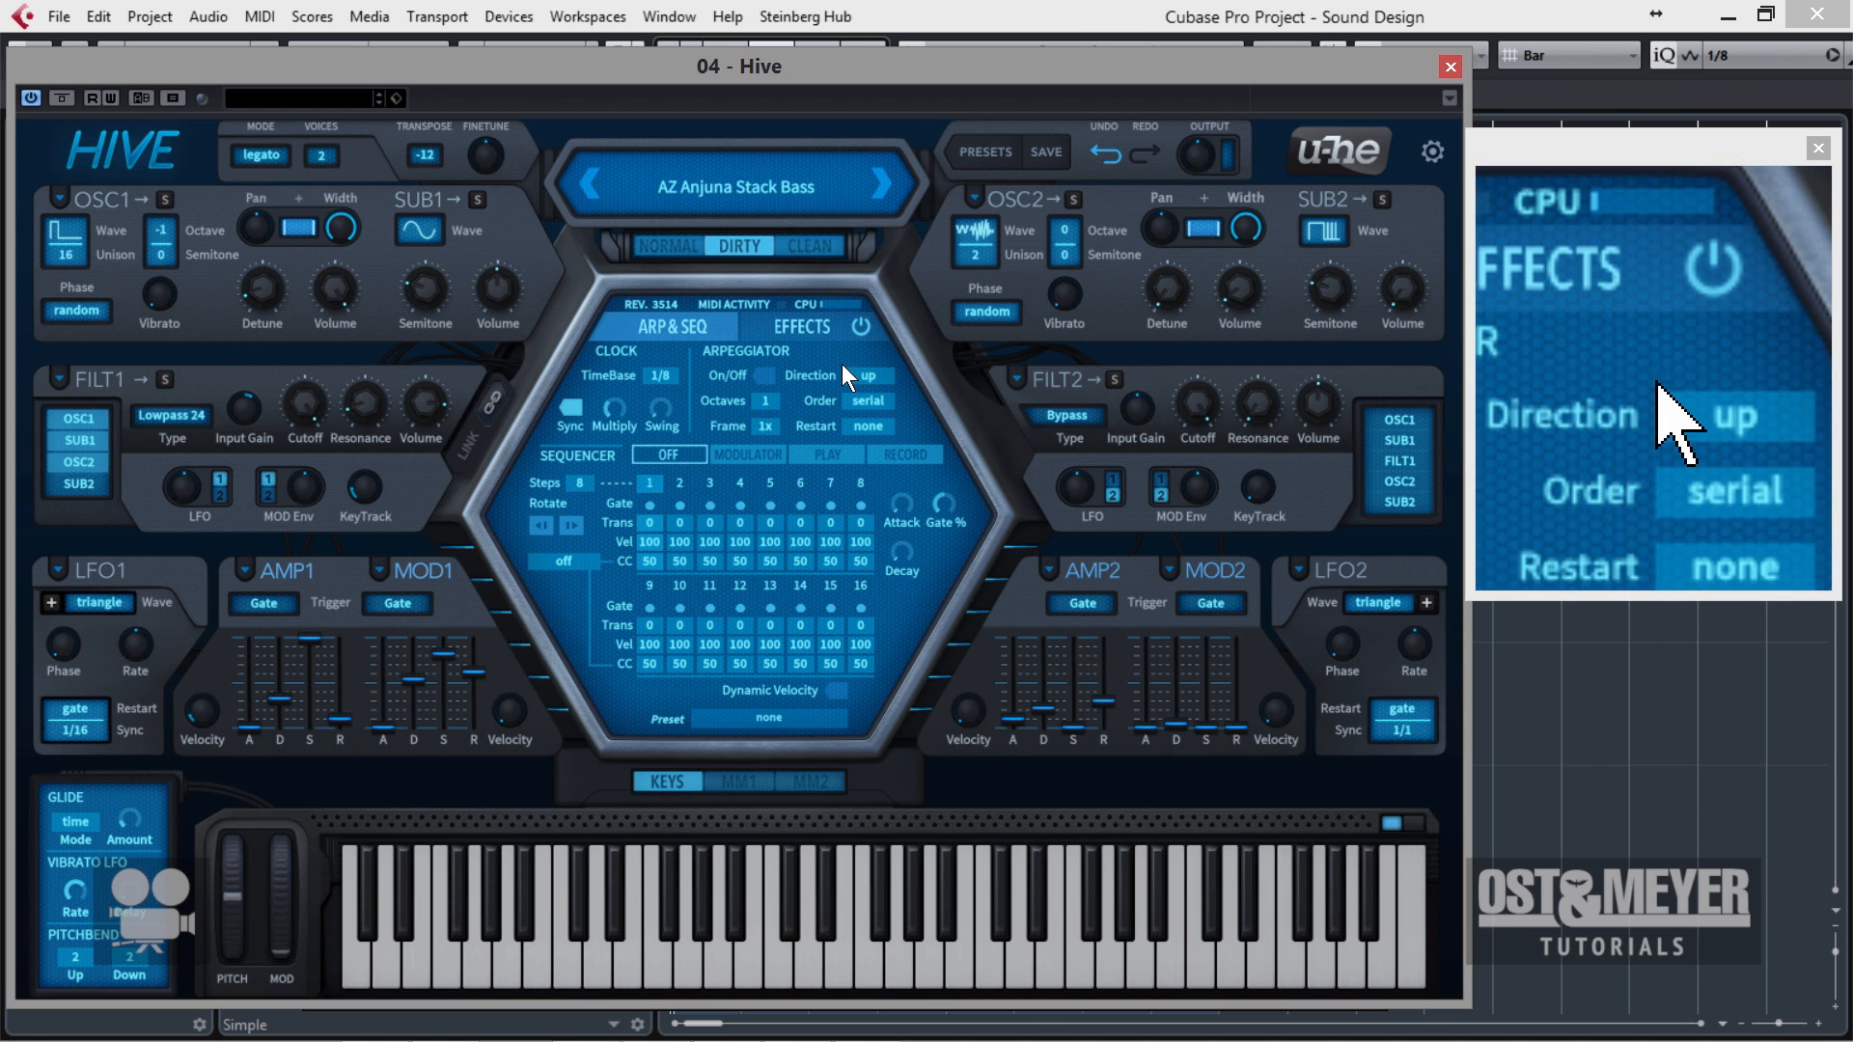
pyautogui.click(811, 329)
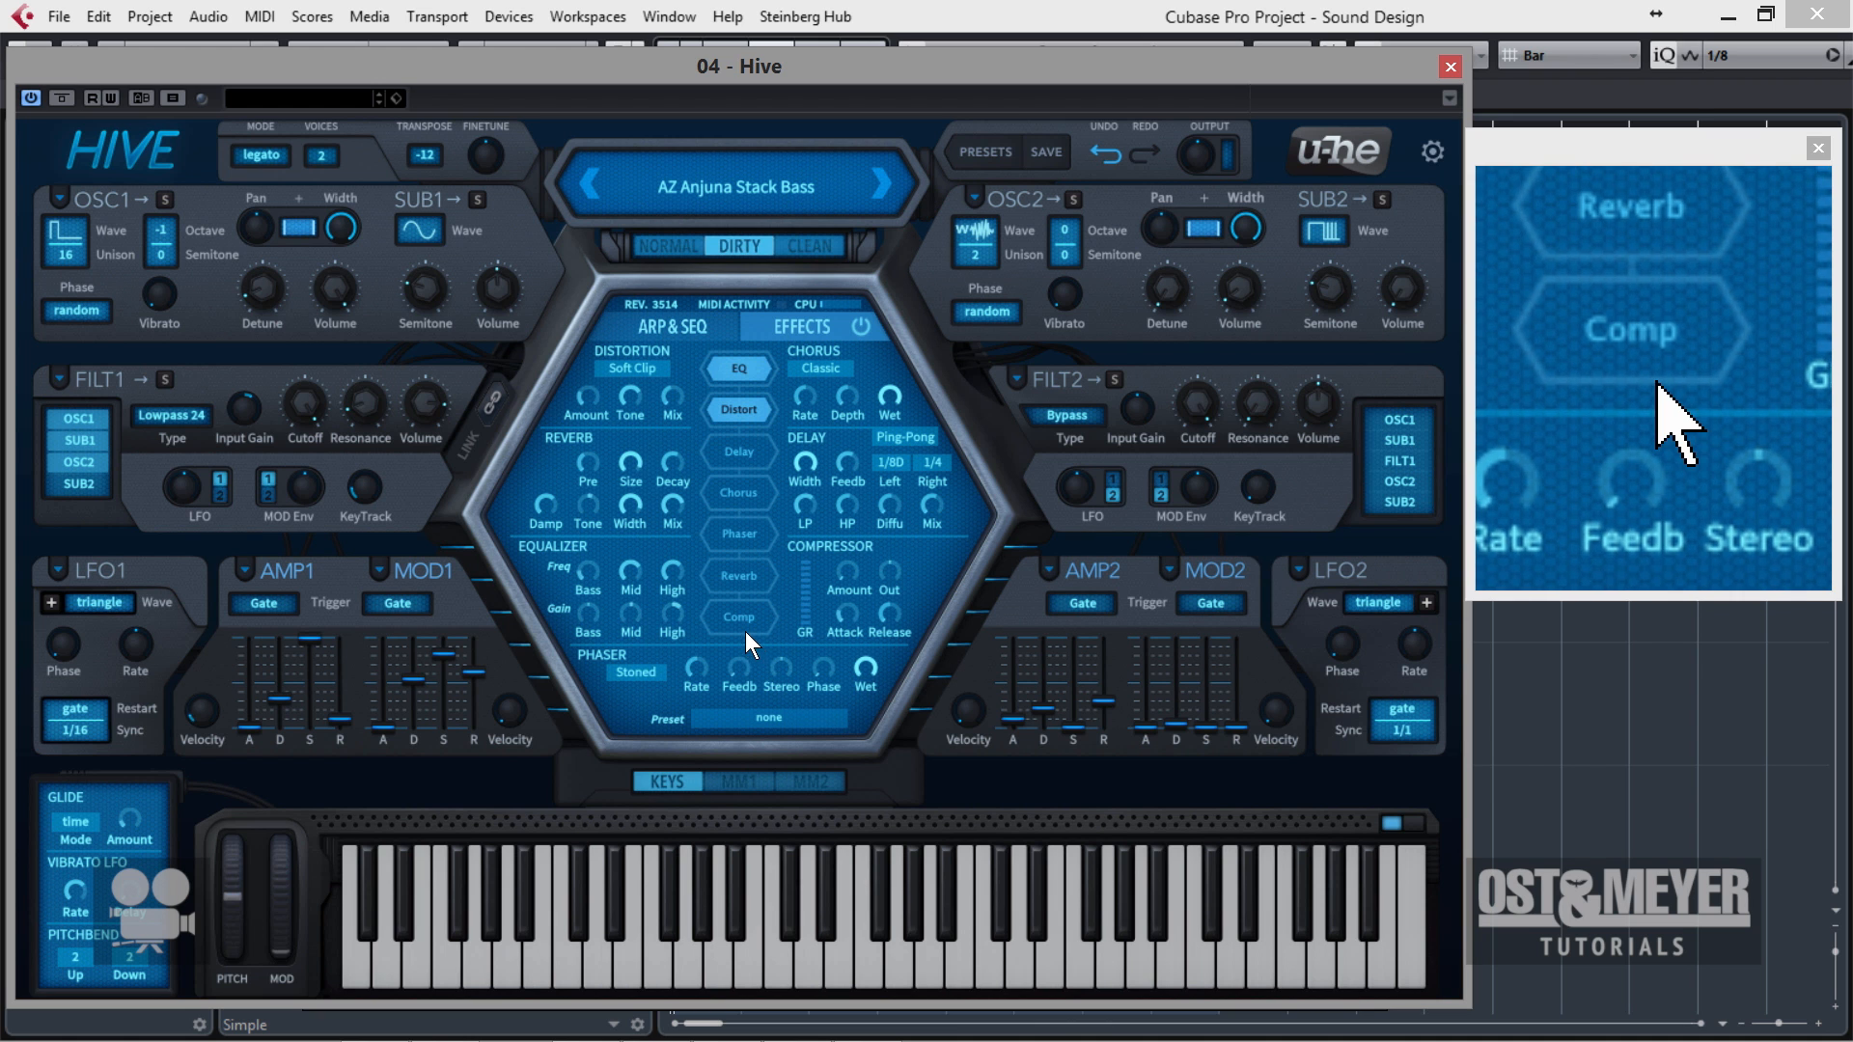
# Audition bass presets from the 01 Basses folder, including ARK Street Boxer, HS Breaker Bass, HS Harry Biker, HS Neanderthal Bass and HS Robuster.
pyautogui.click(983, 153)
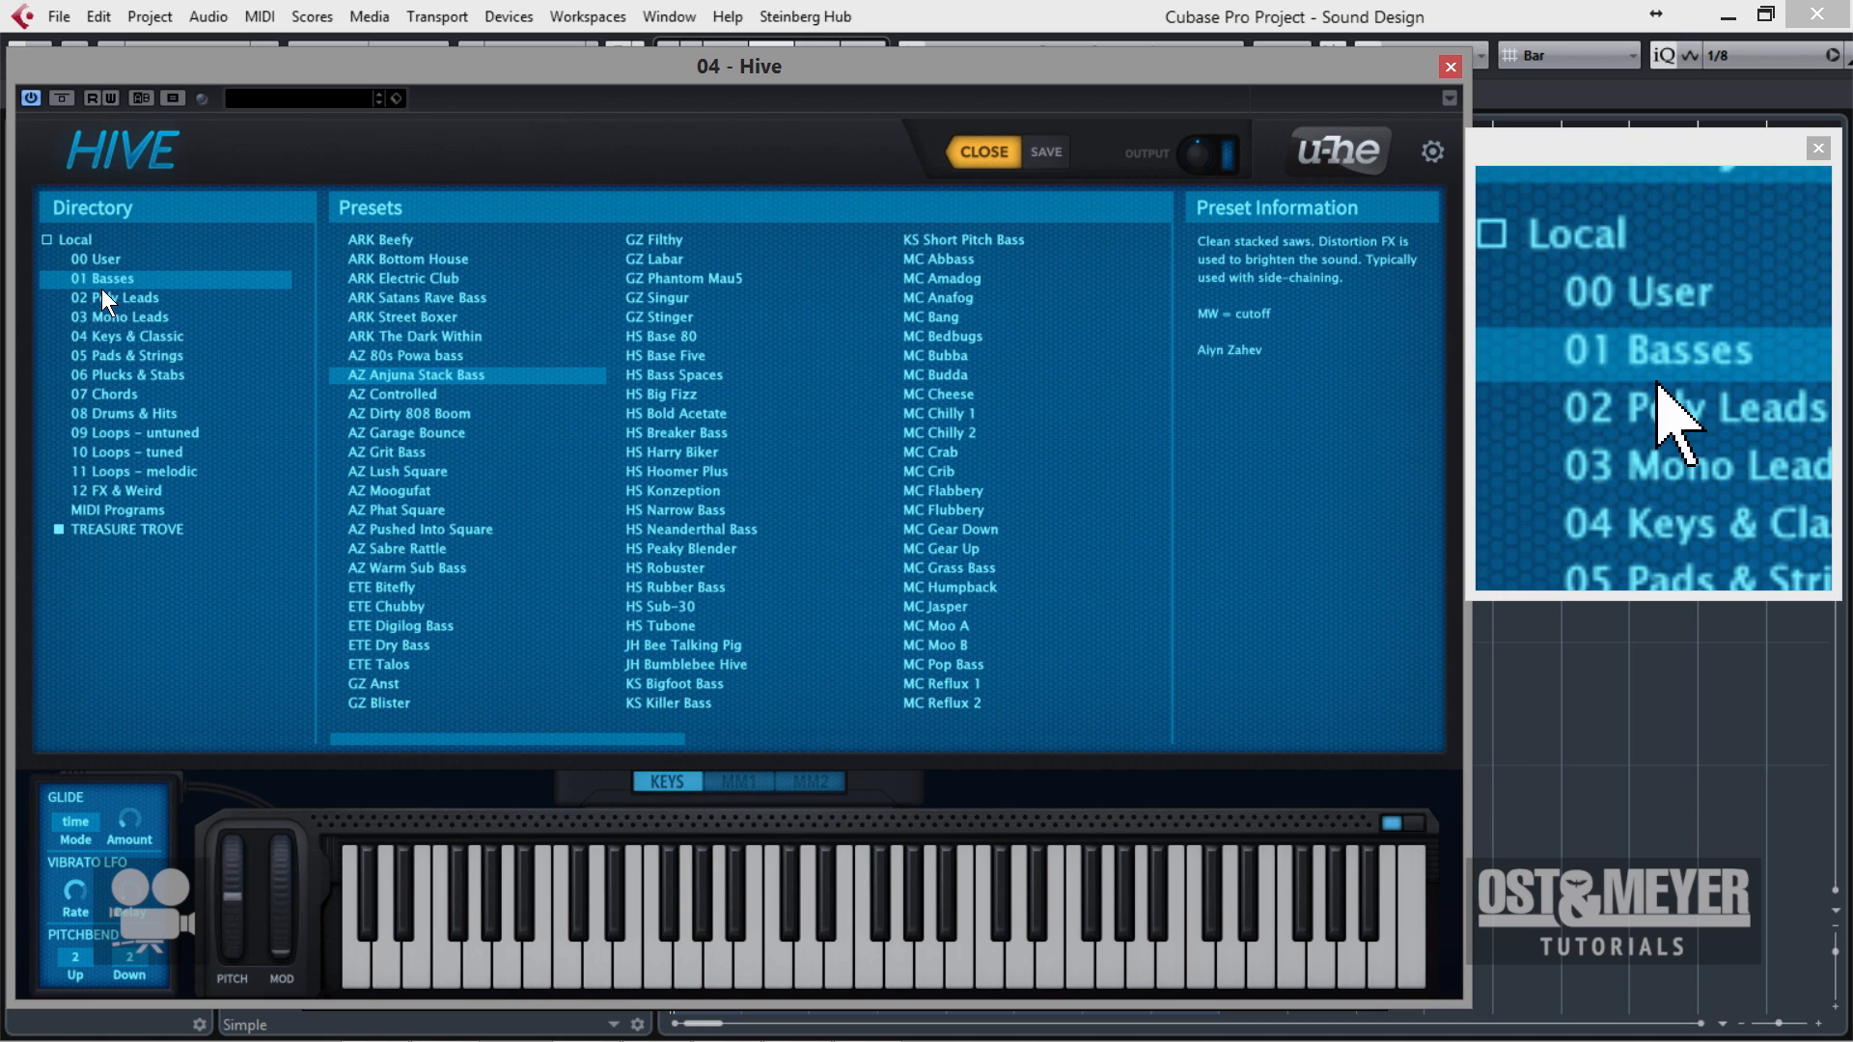
pyautogui.click(403, 310)
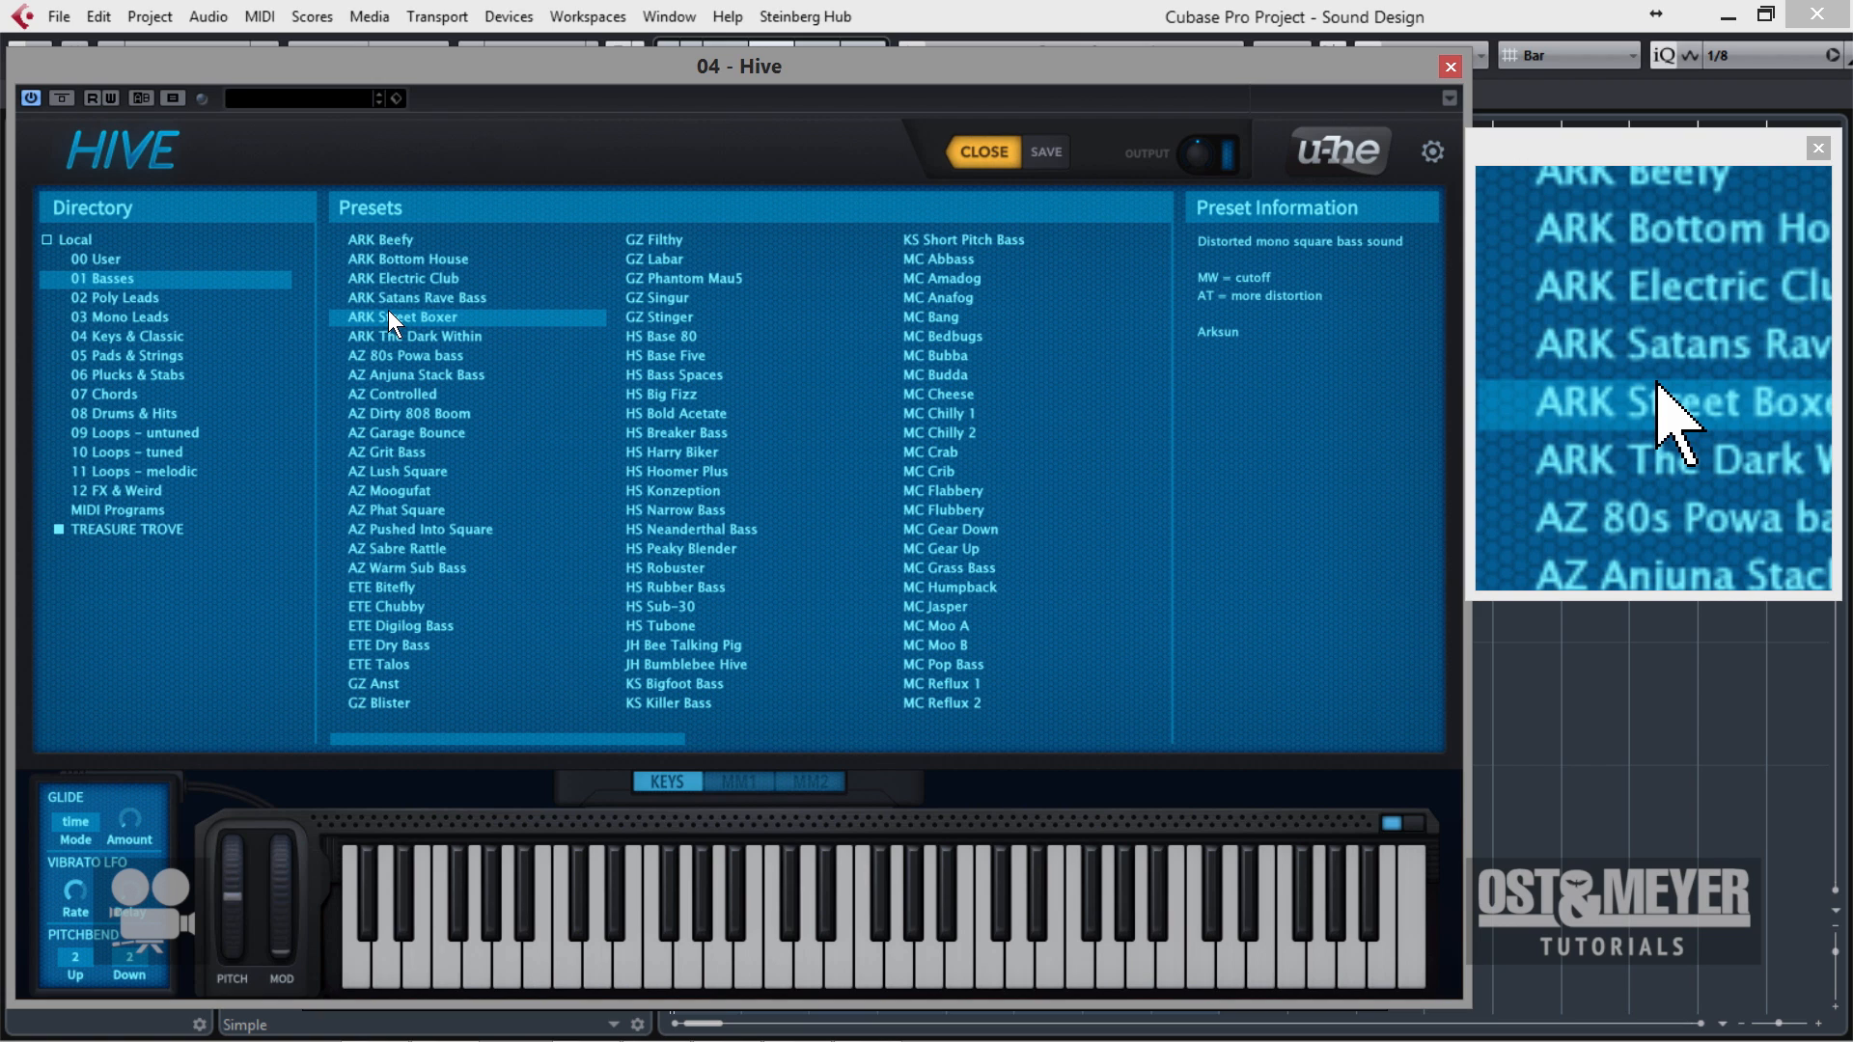
pyautogui.click(731, 430)
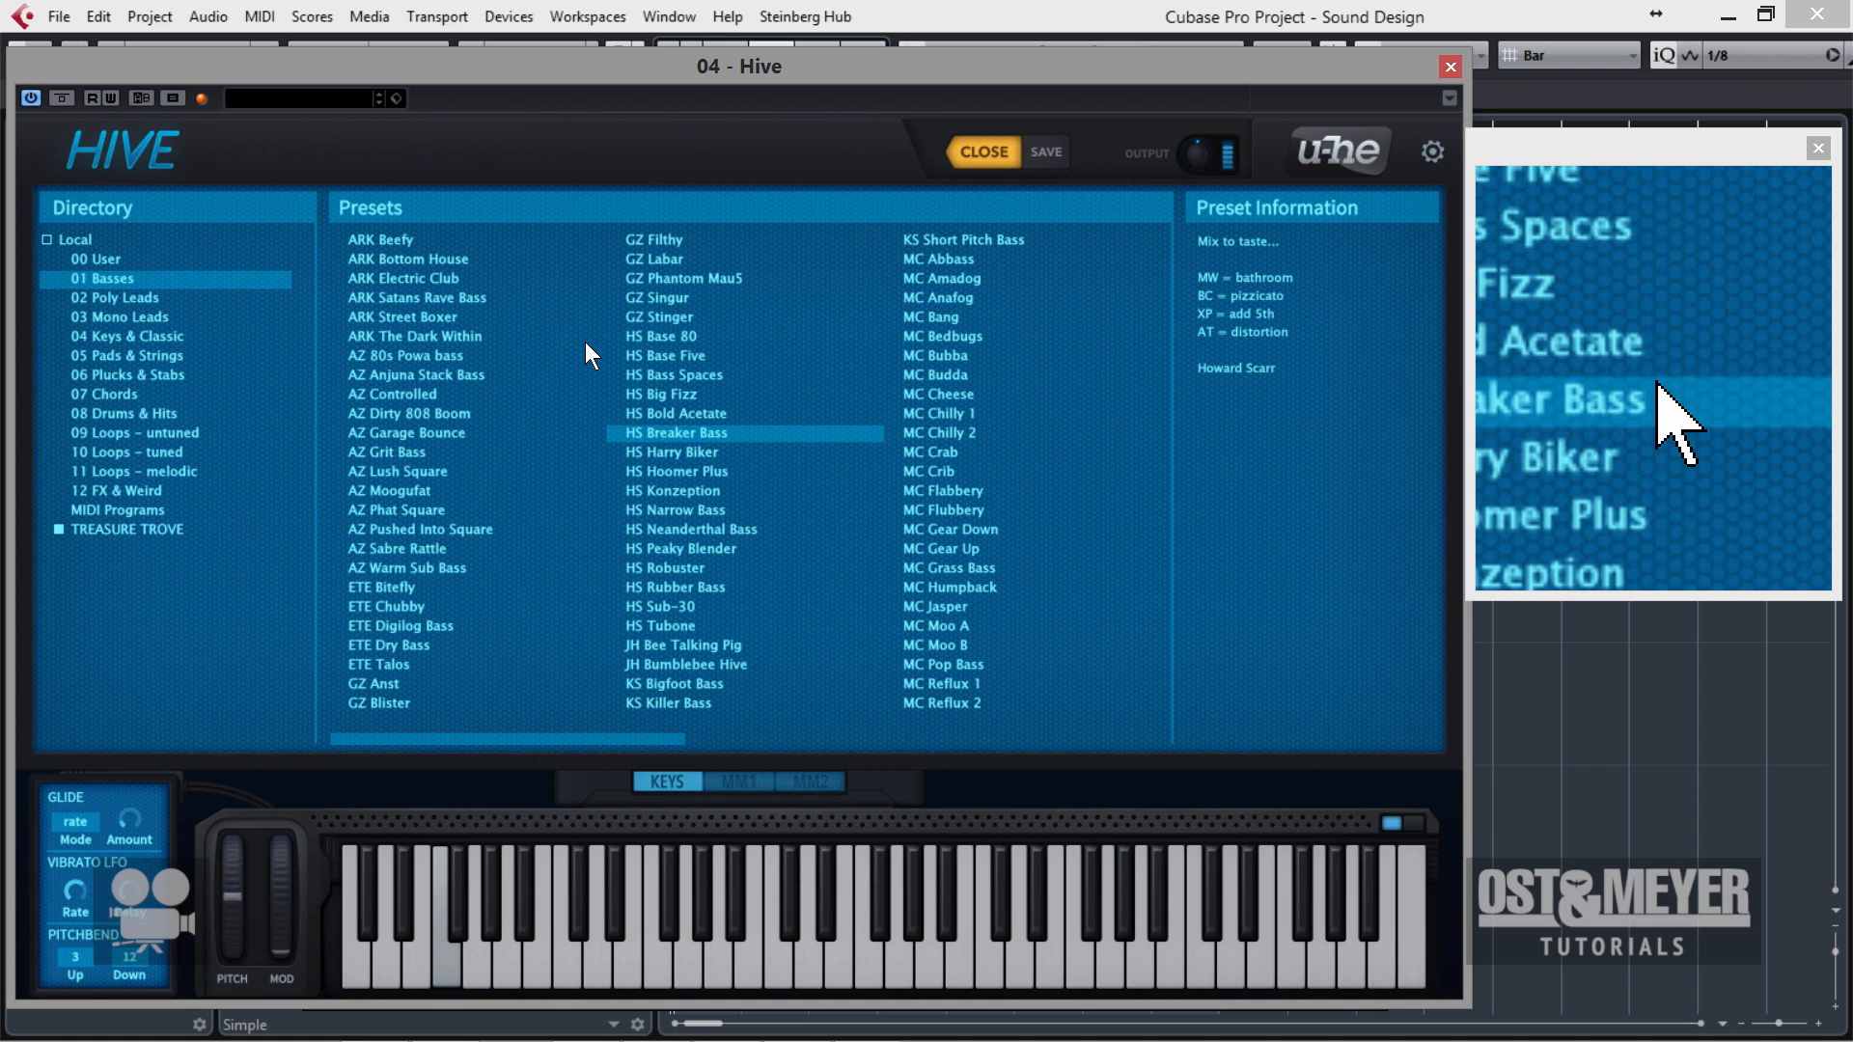
pyautogui.click(722, 451)
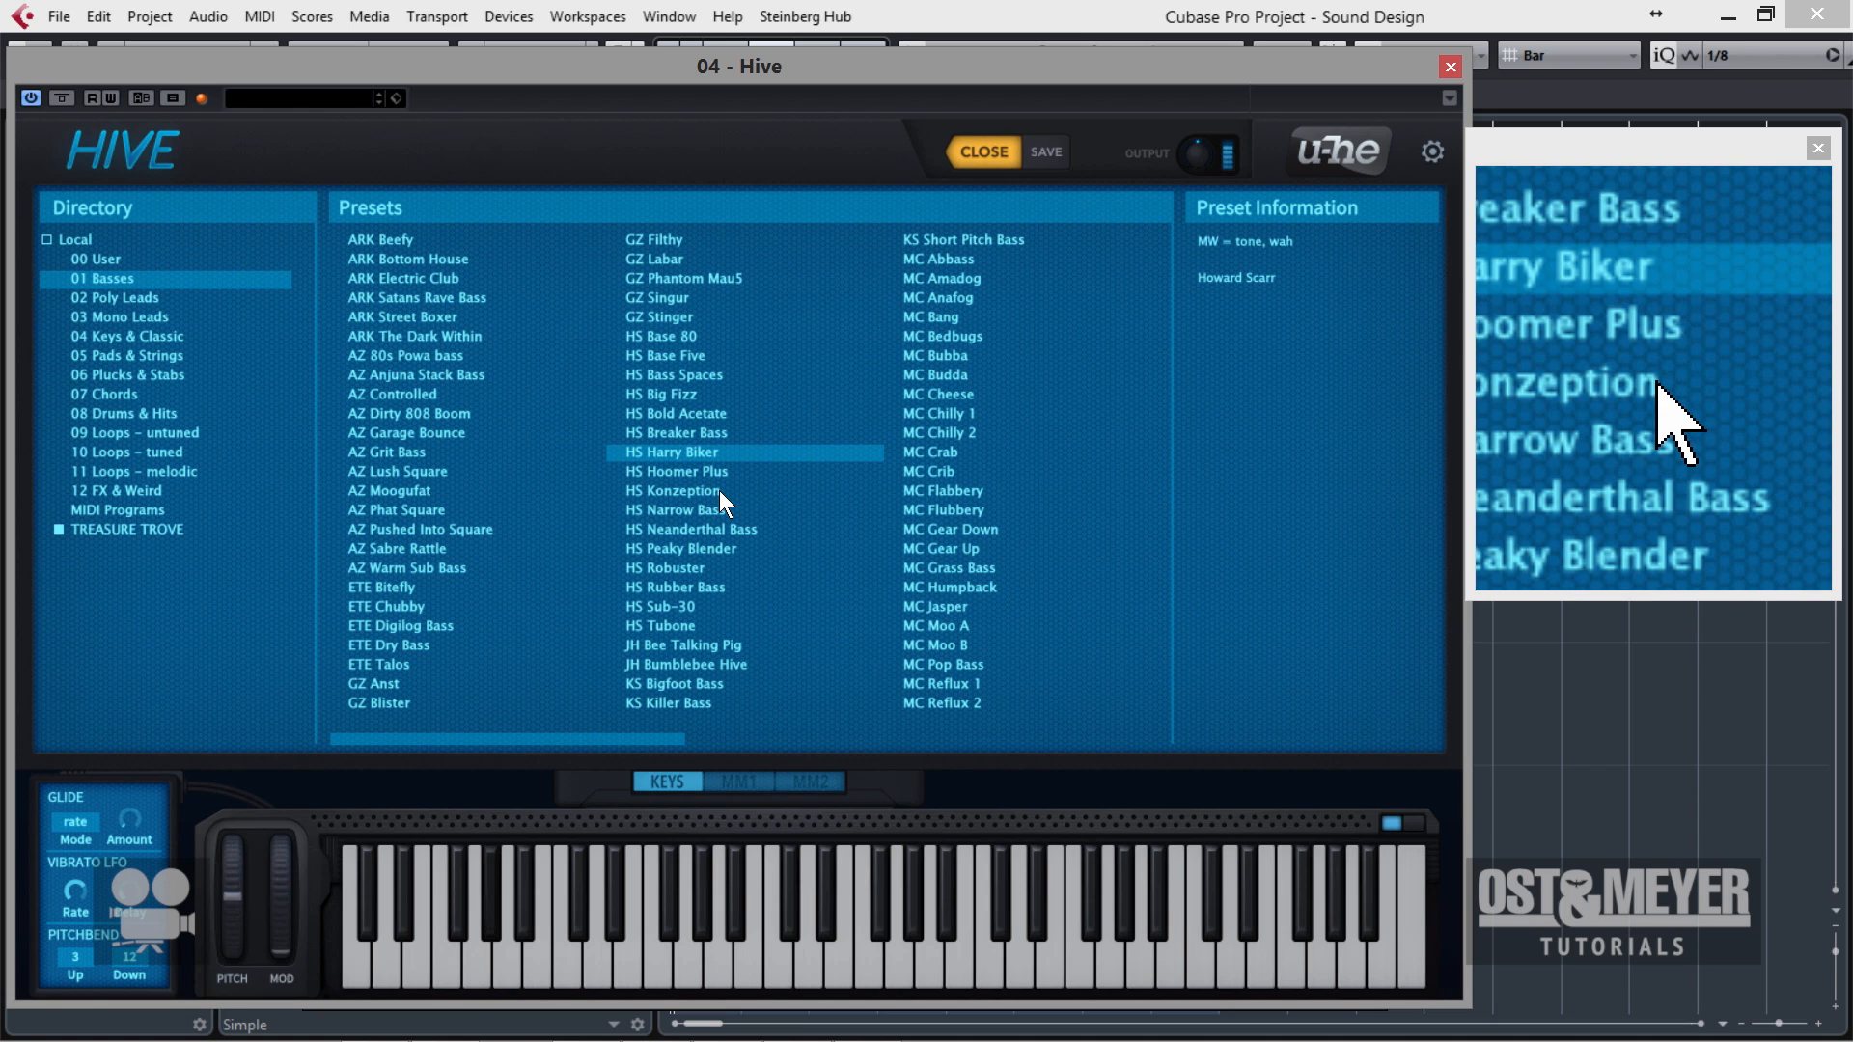
pyautogui.press('Down')
pyautogui.press('Down')
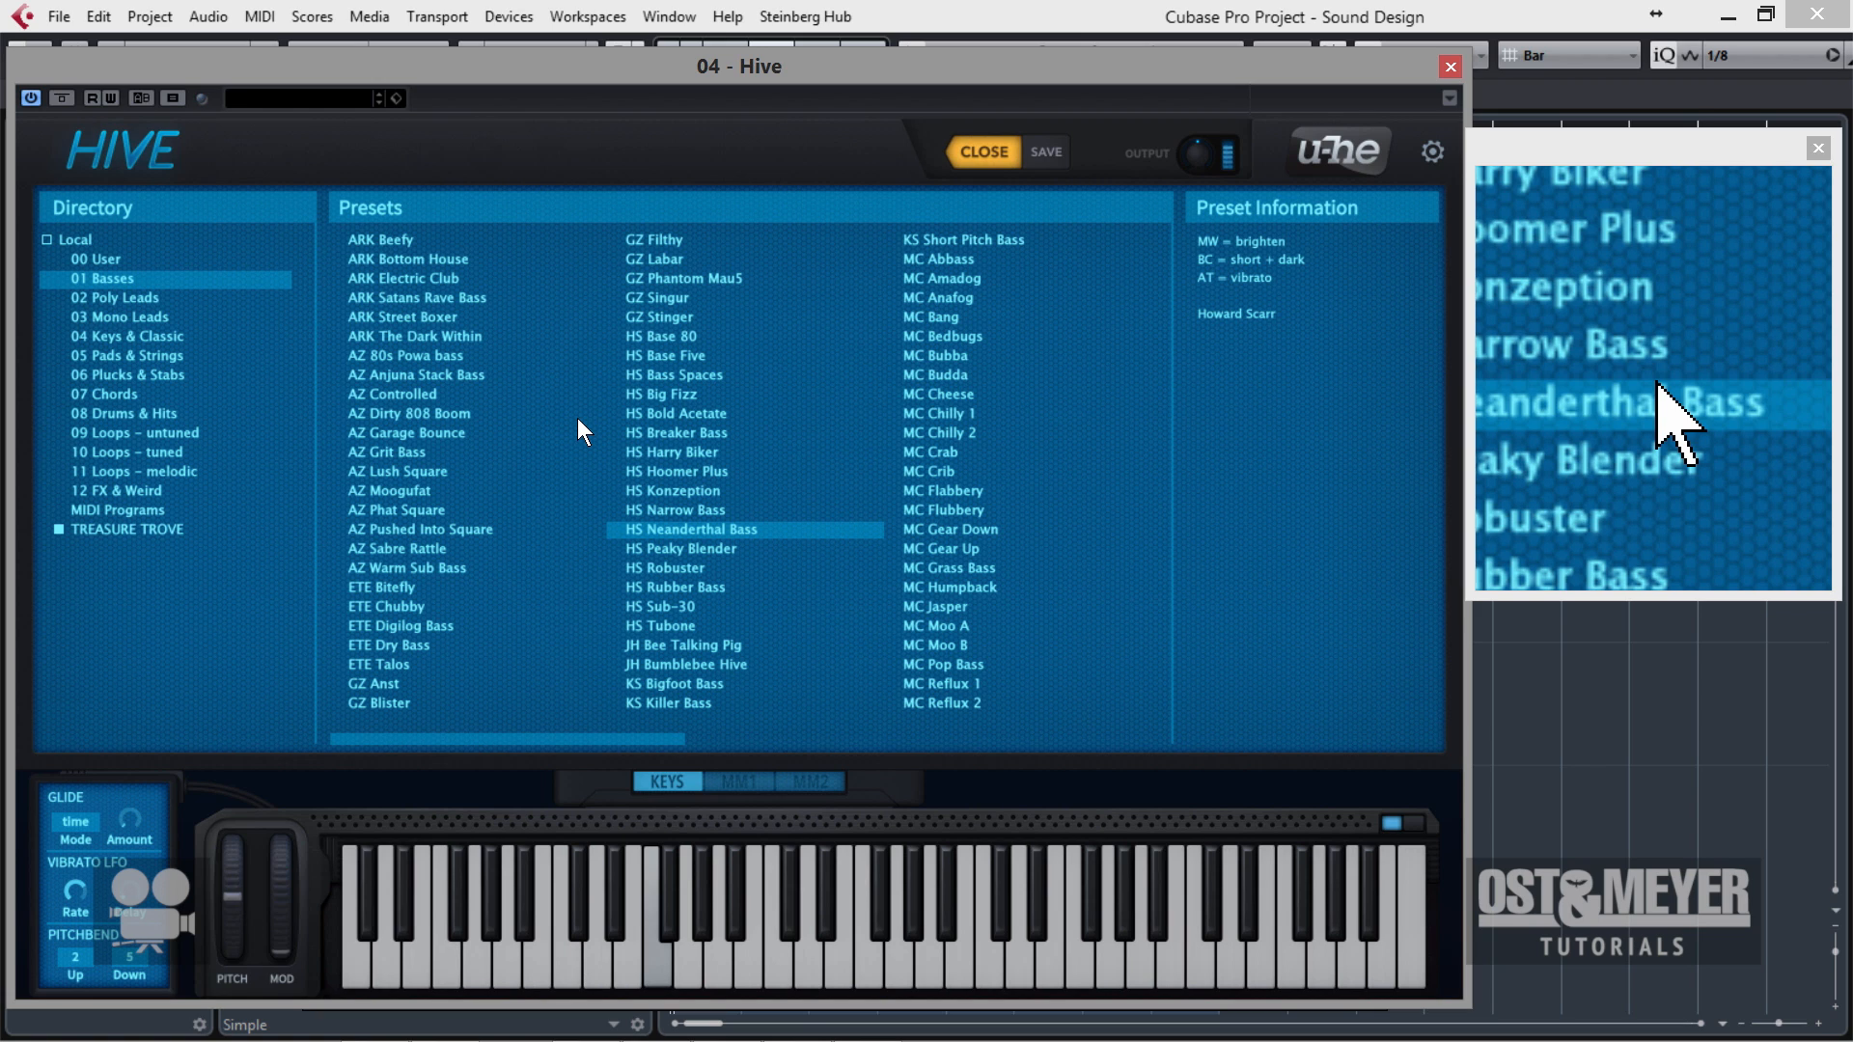
pyautogui.click(711, 564)
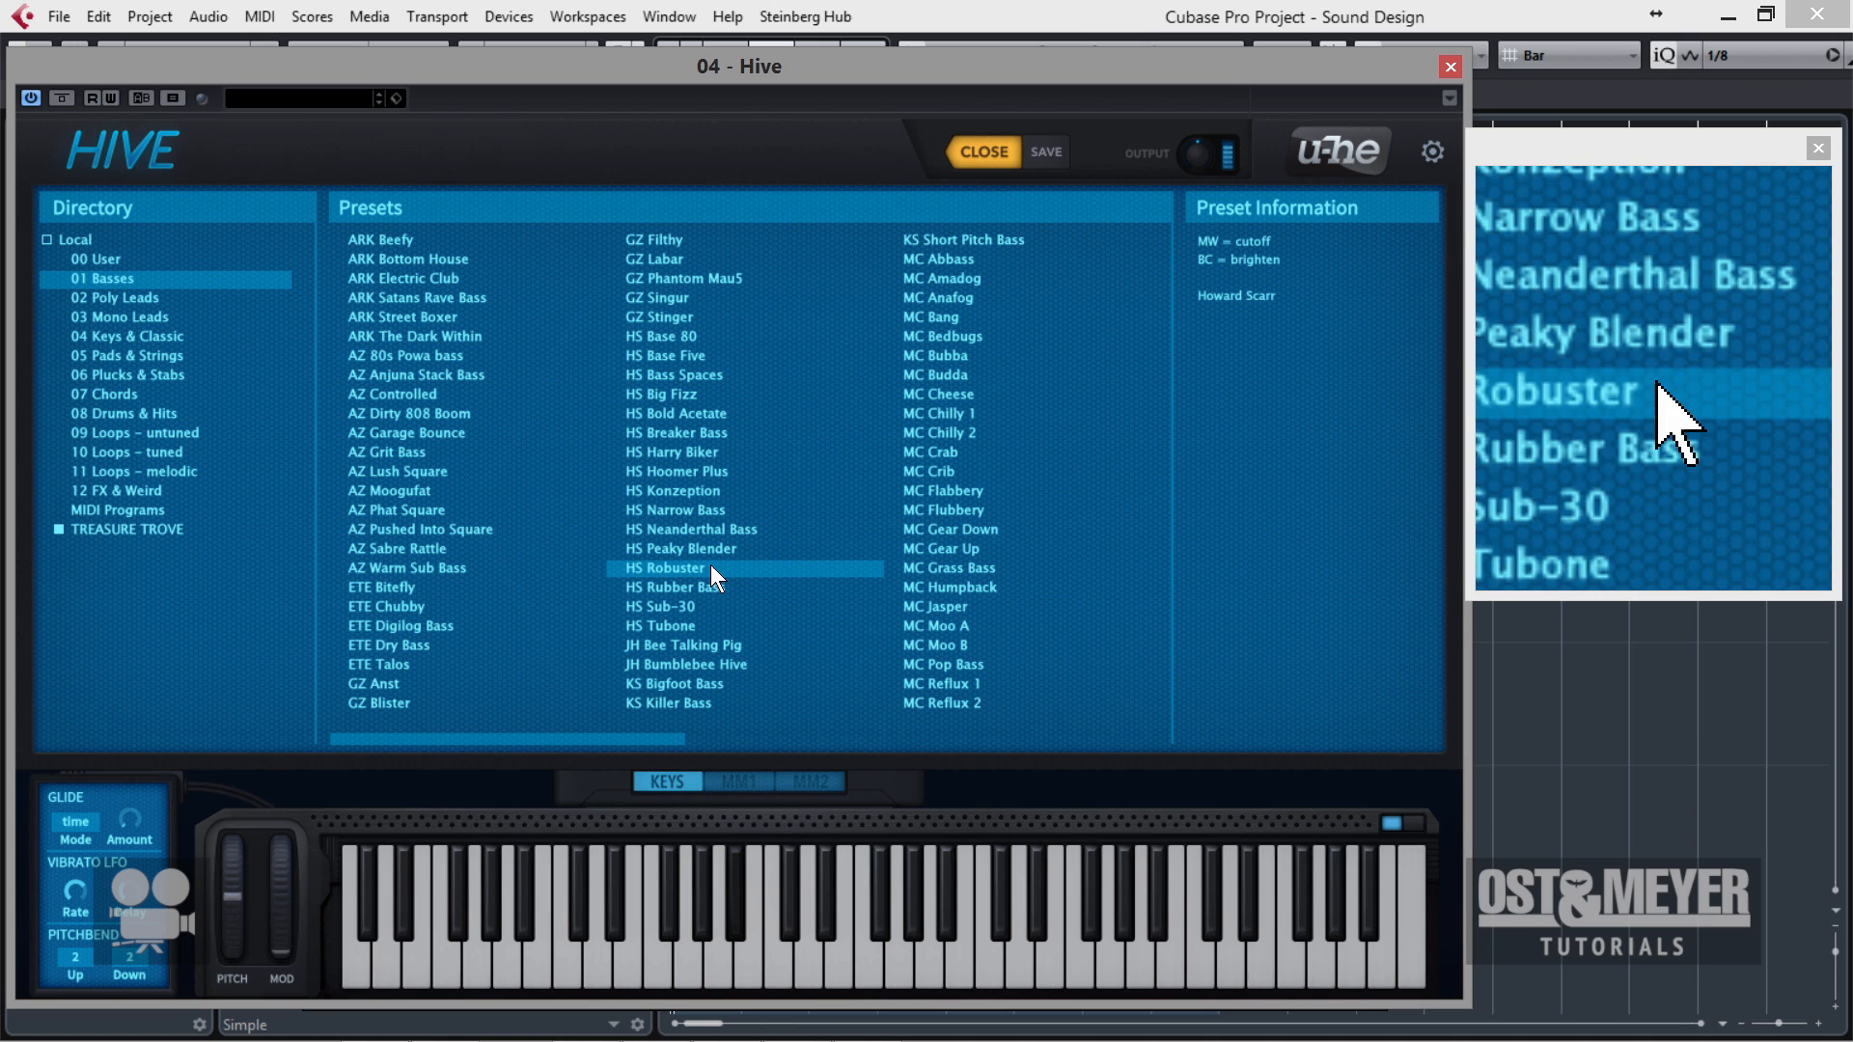
# Audition ETE Beauty Slide, ETE Eighty Four, ETE Sawsine Layer and MC Drones from the 02 Poly Leads preset folder.
pyautogui.click(137, 300)
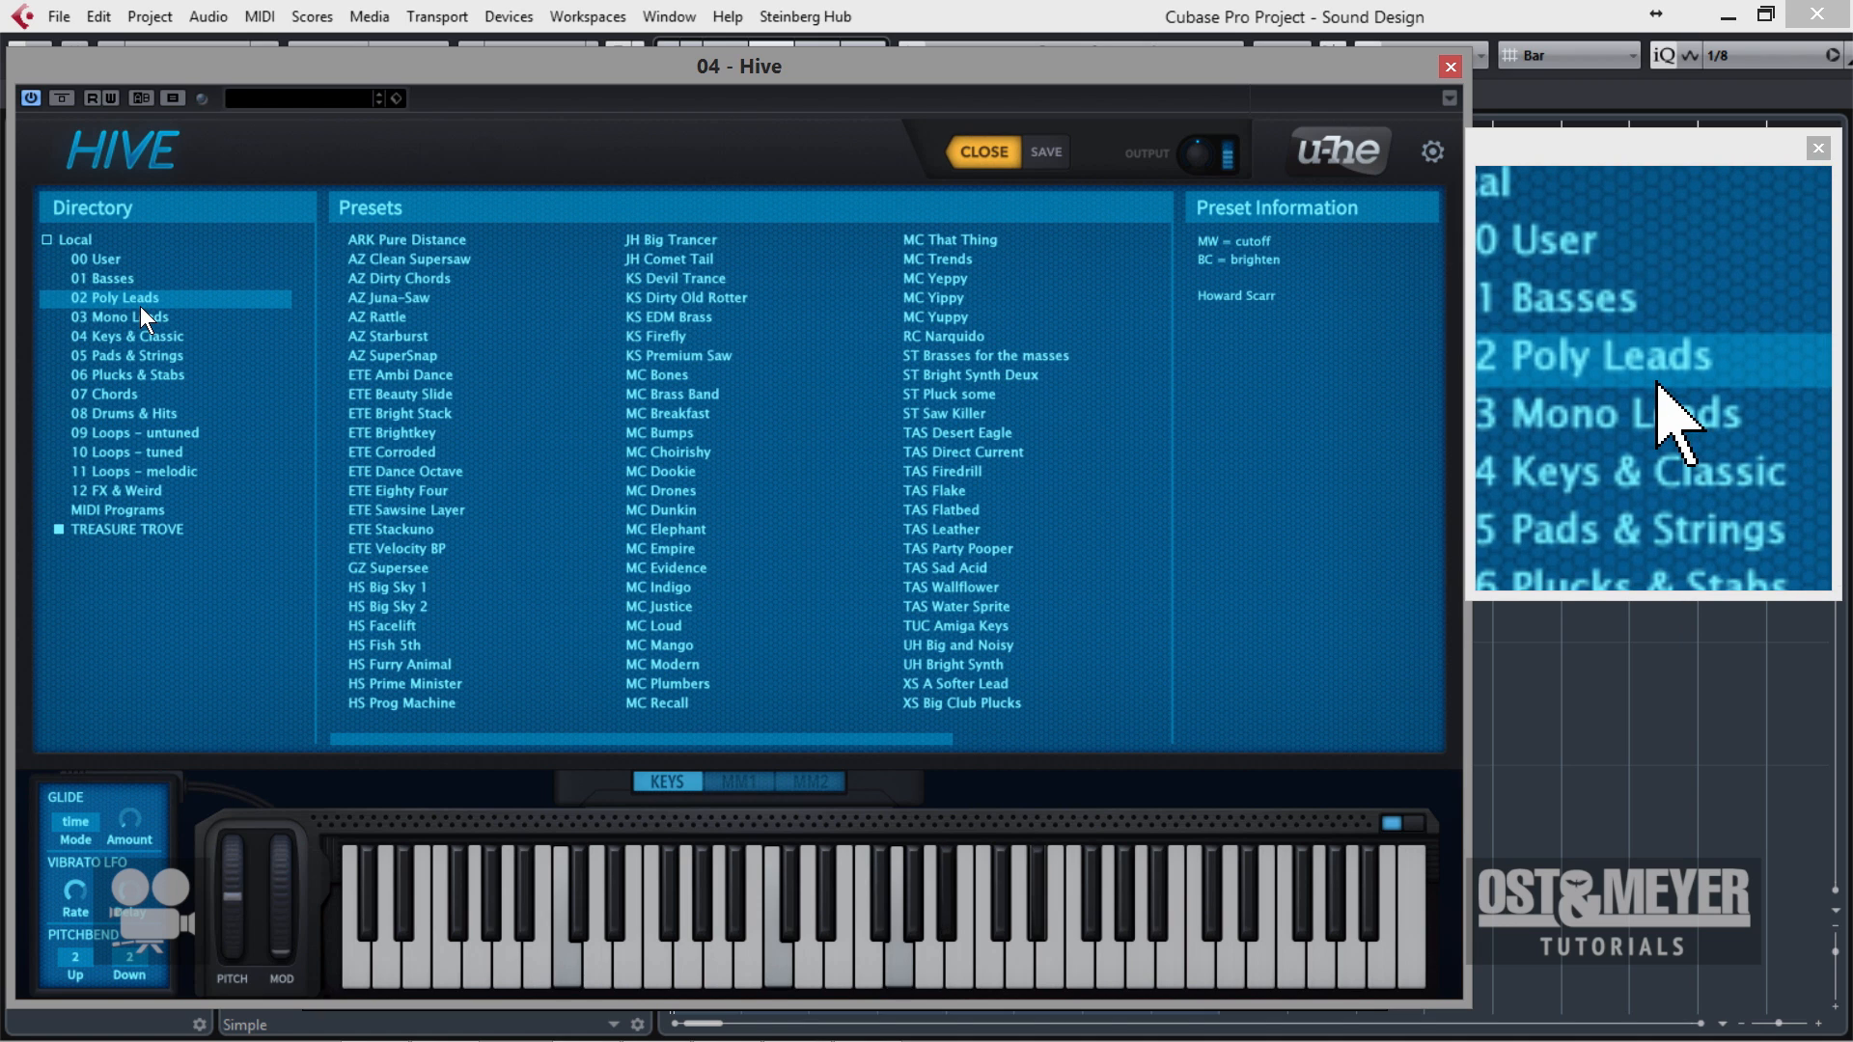
pyautogui.click(434, 394)
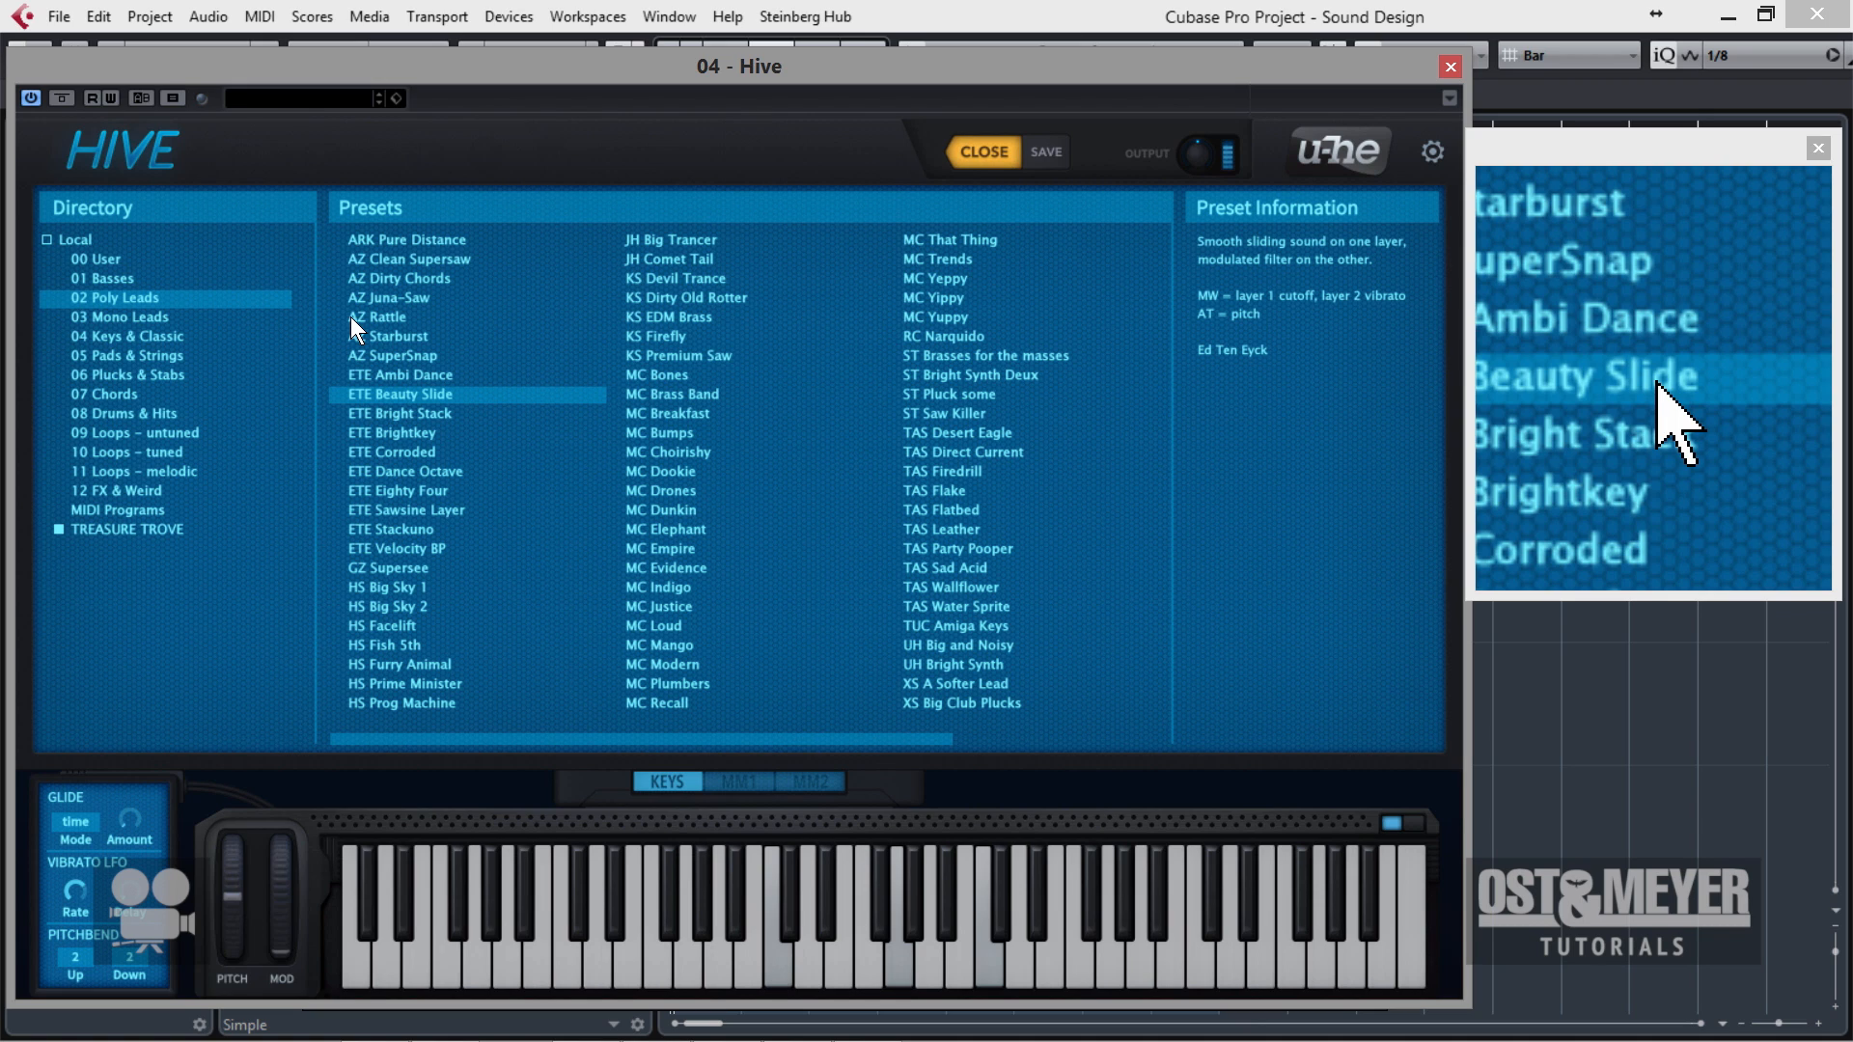
pyautogui.click(425, 490)
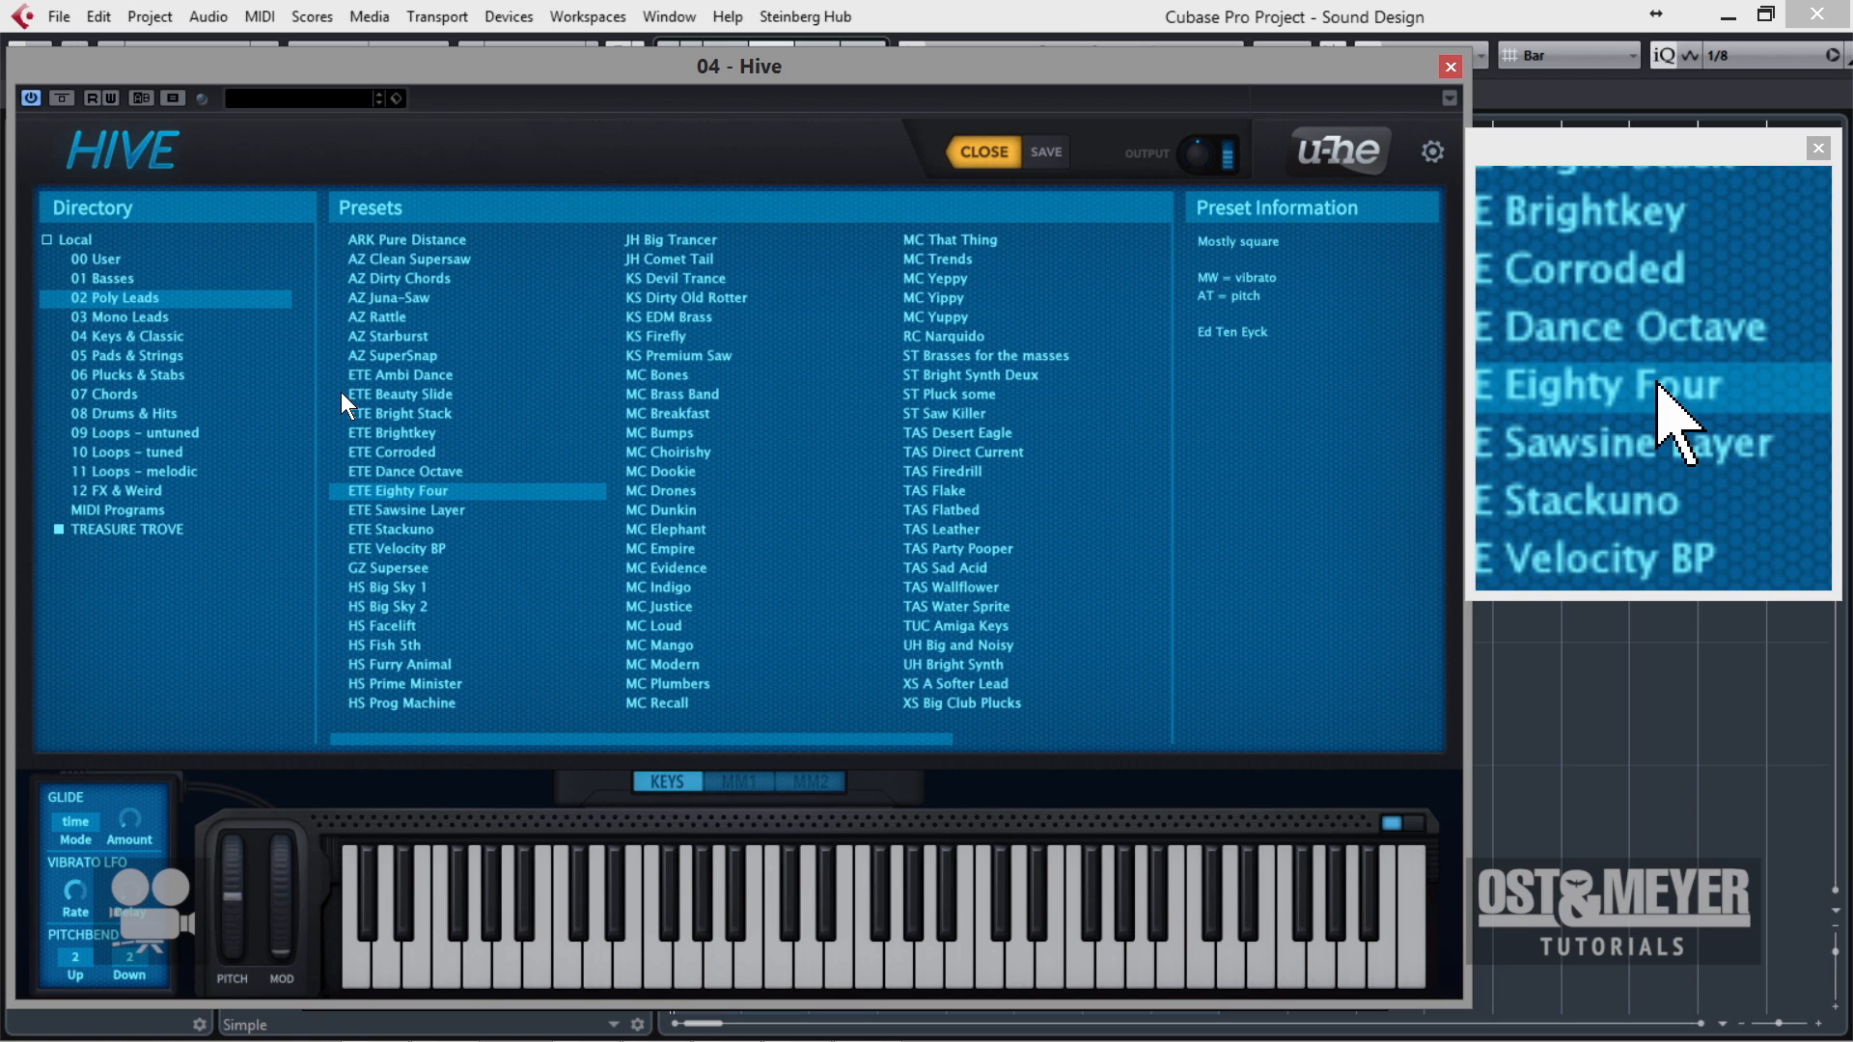
pyautogui.click(416, 518)
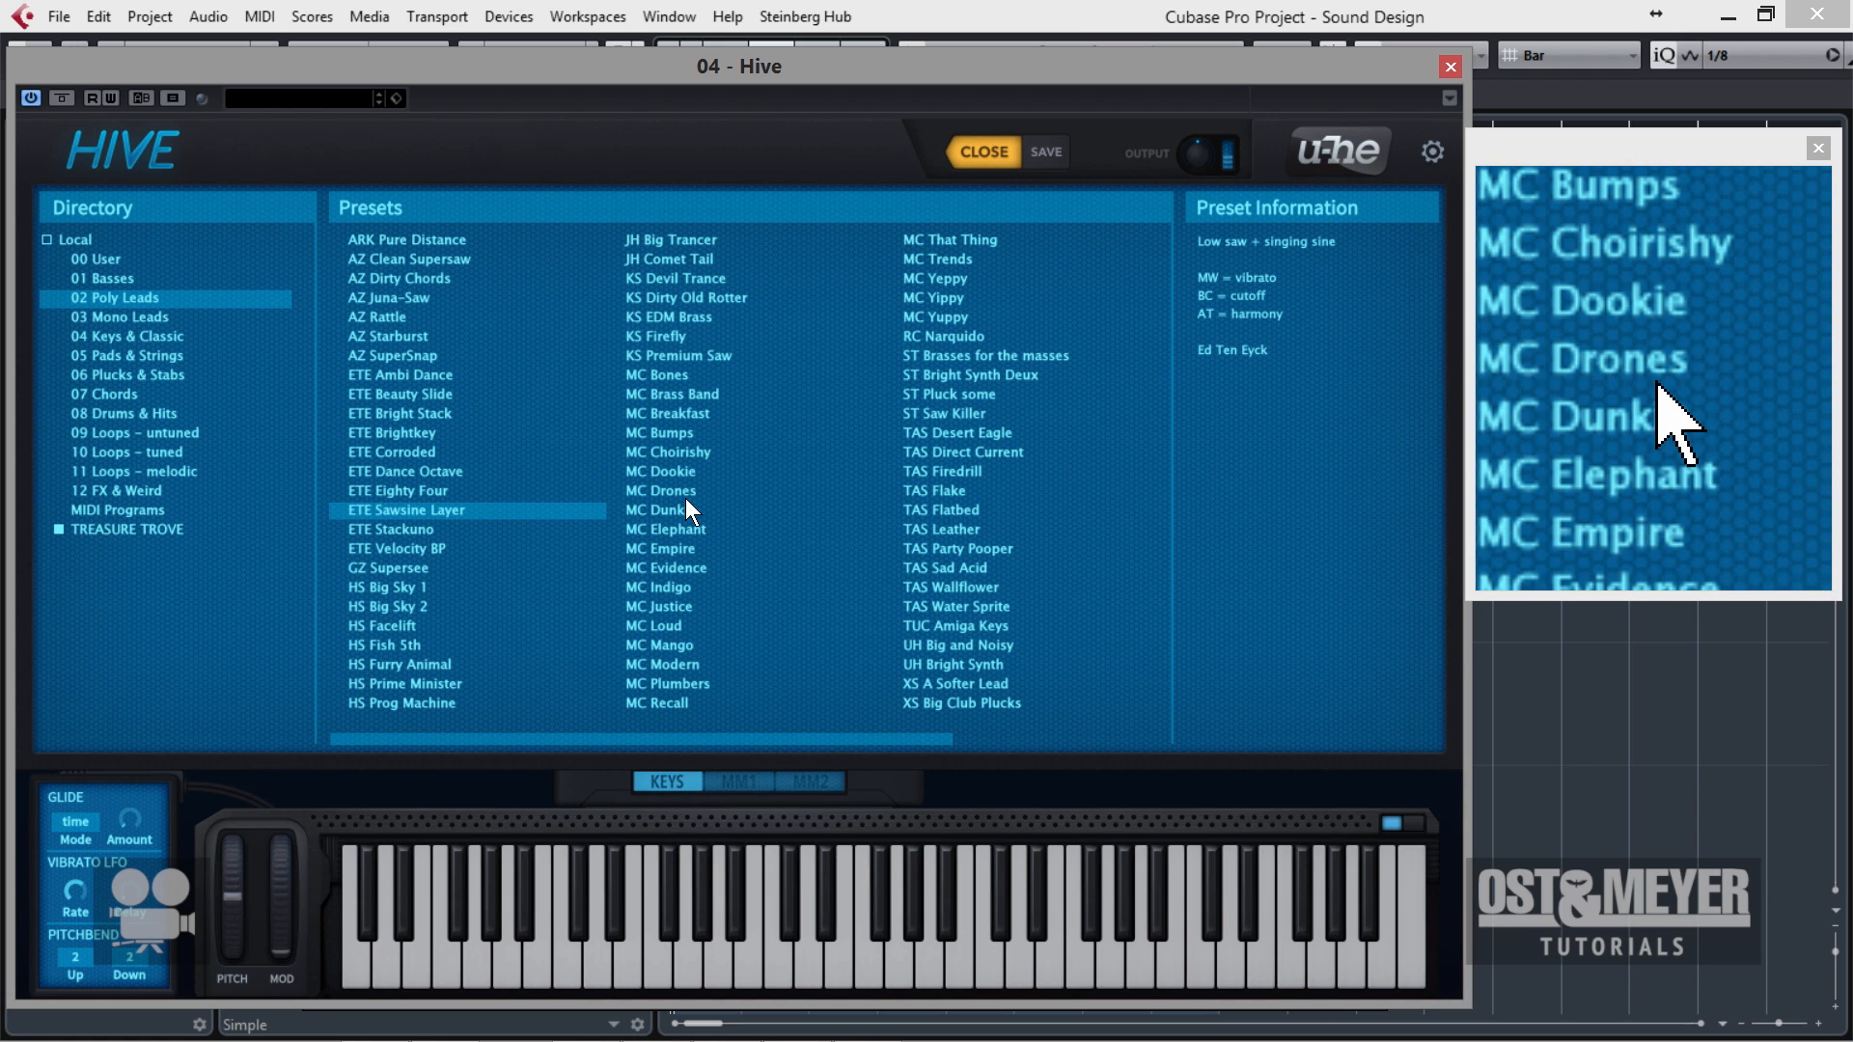
pyautogui.click(719, 493)
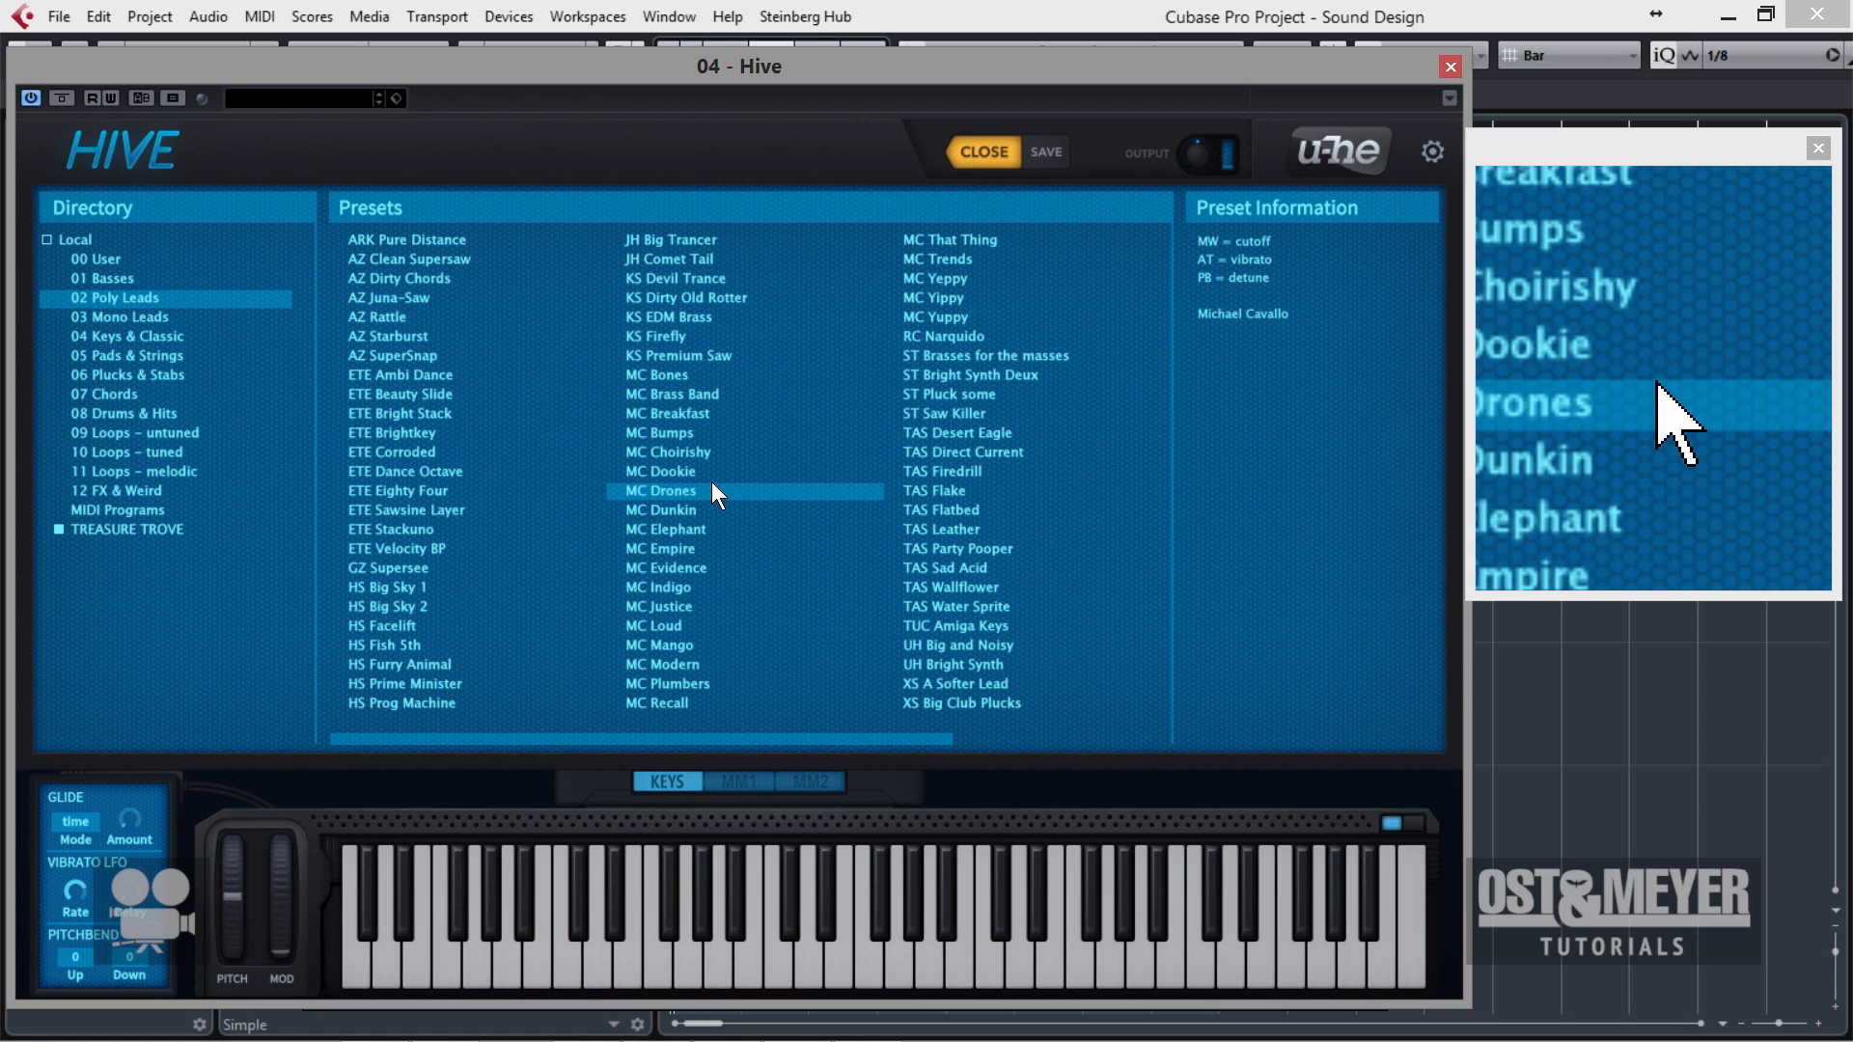
# Load the INIT preset from the 00 User folder and return to the synth's main view.
pyautogui.click(57, 243)
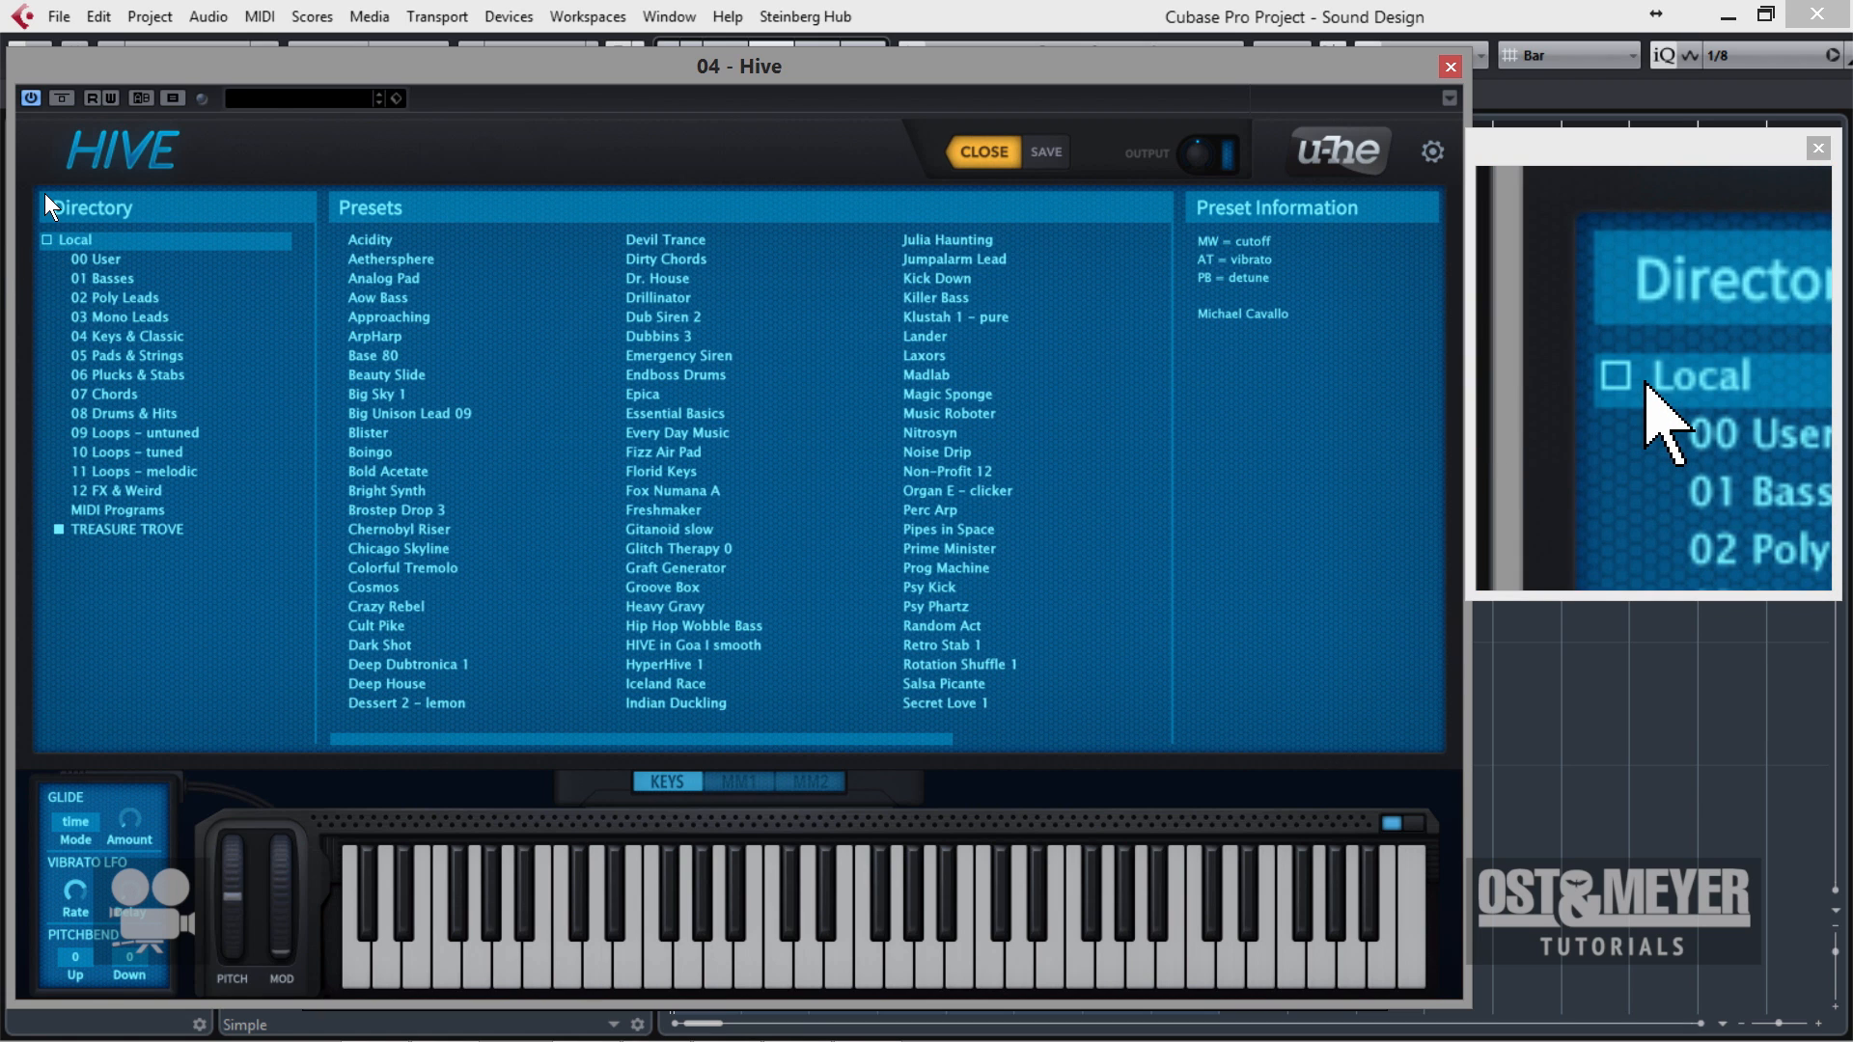
pyautogui.click(88, 275)
pyautogui.click(91, 259)
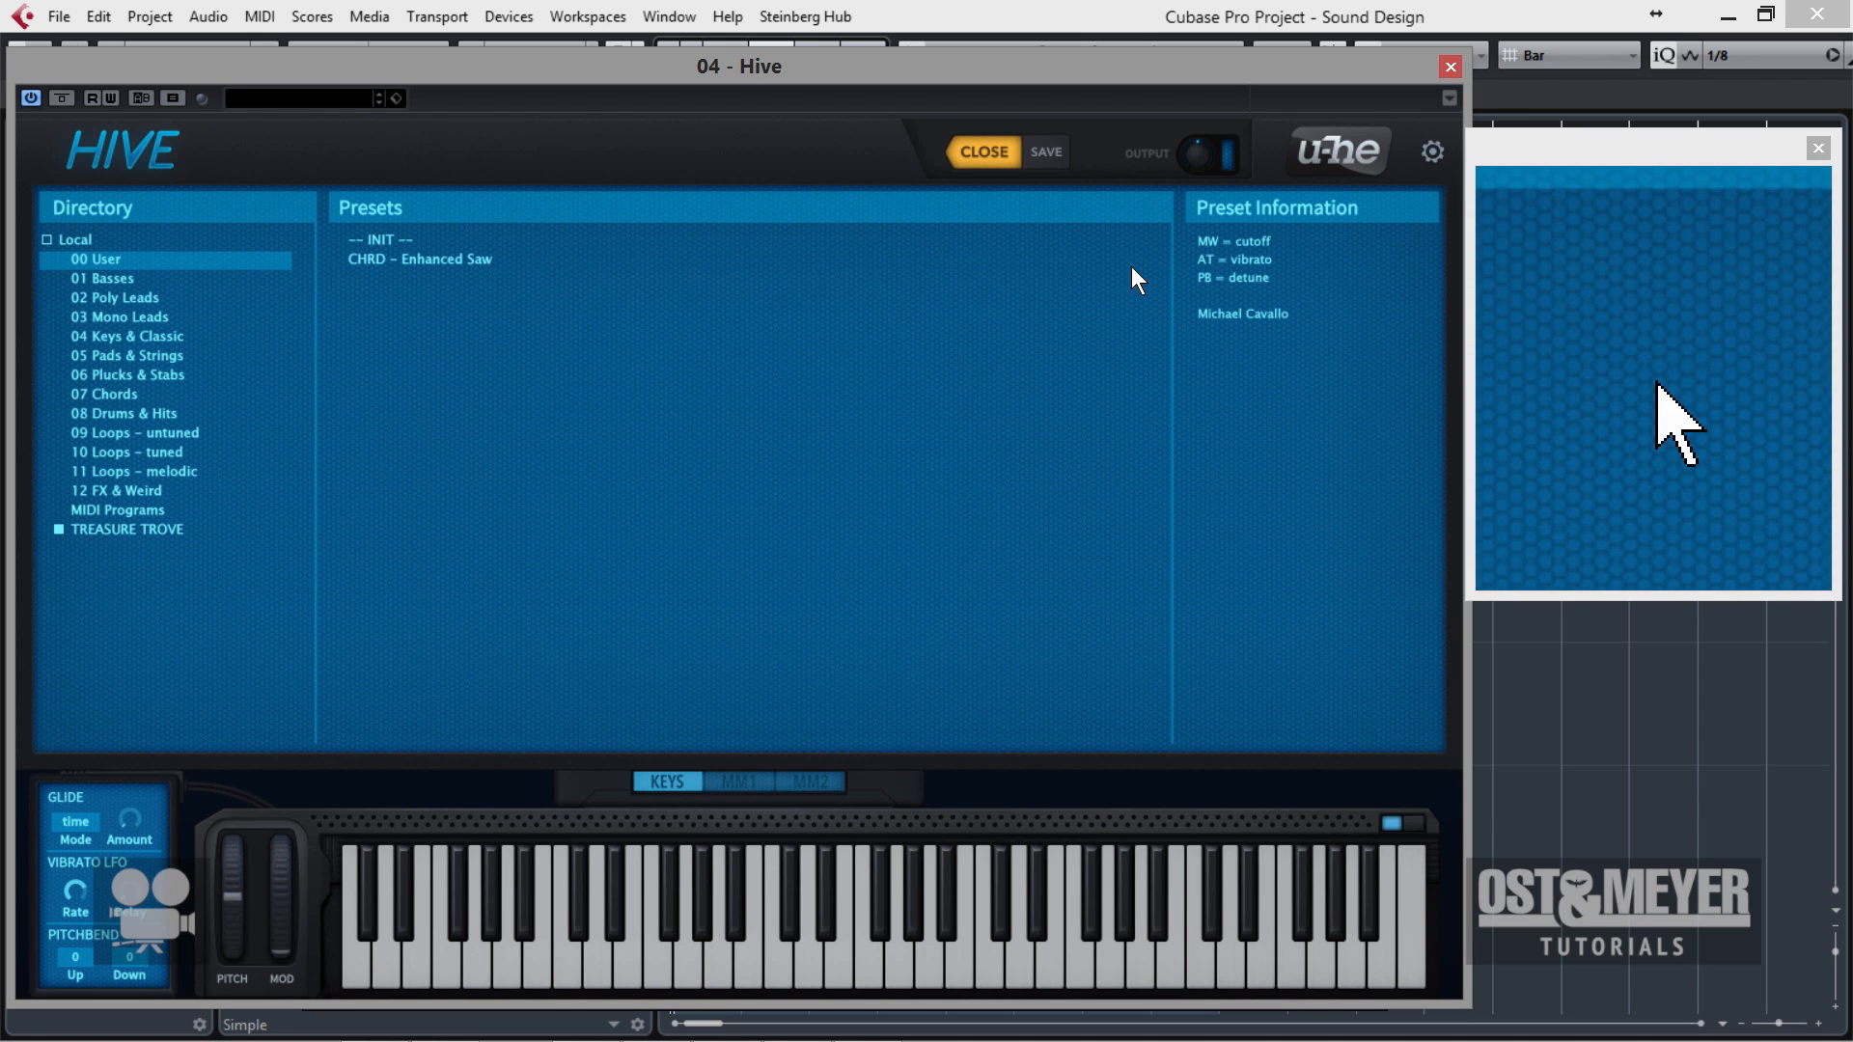
pyautogui.click(382, 238)
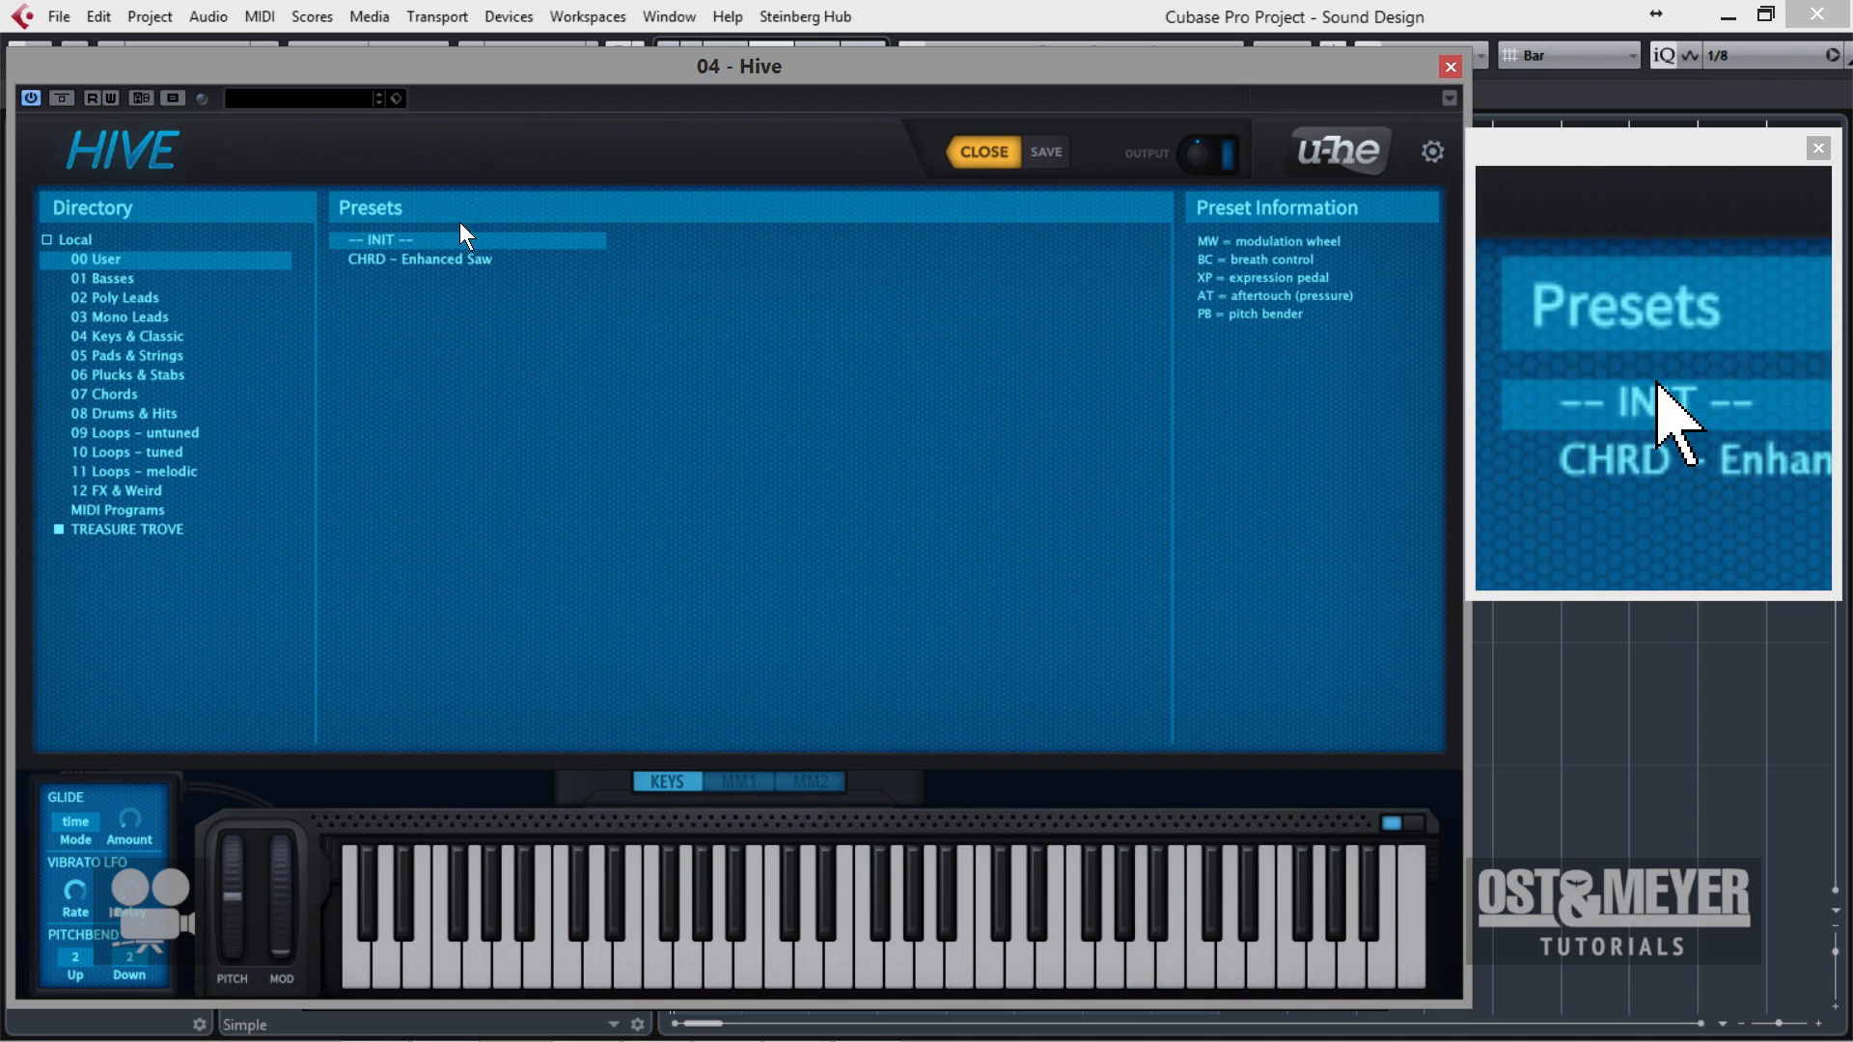
pyautogui.click(984, 152)
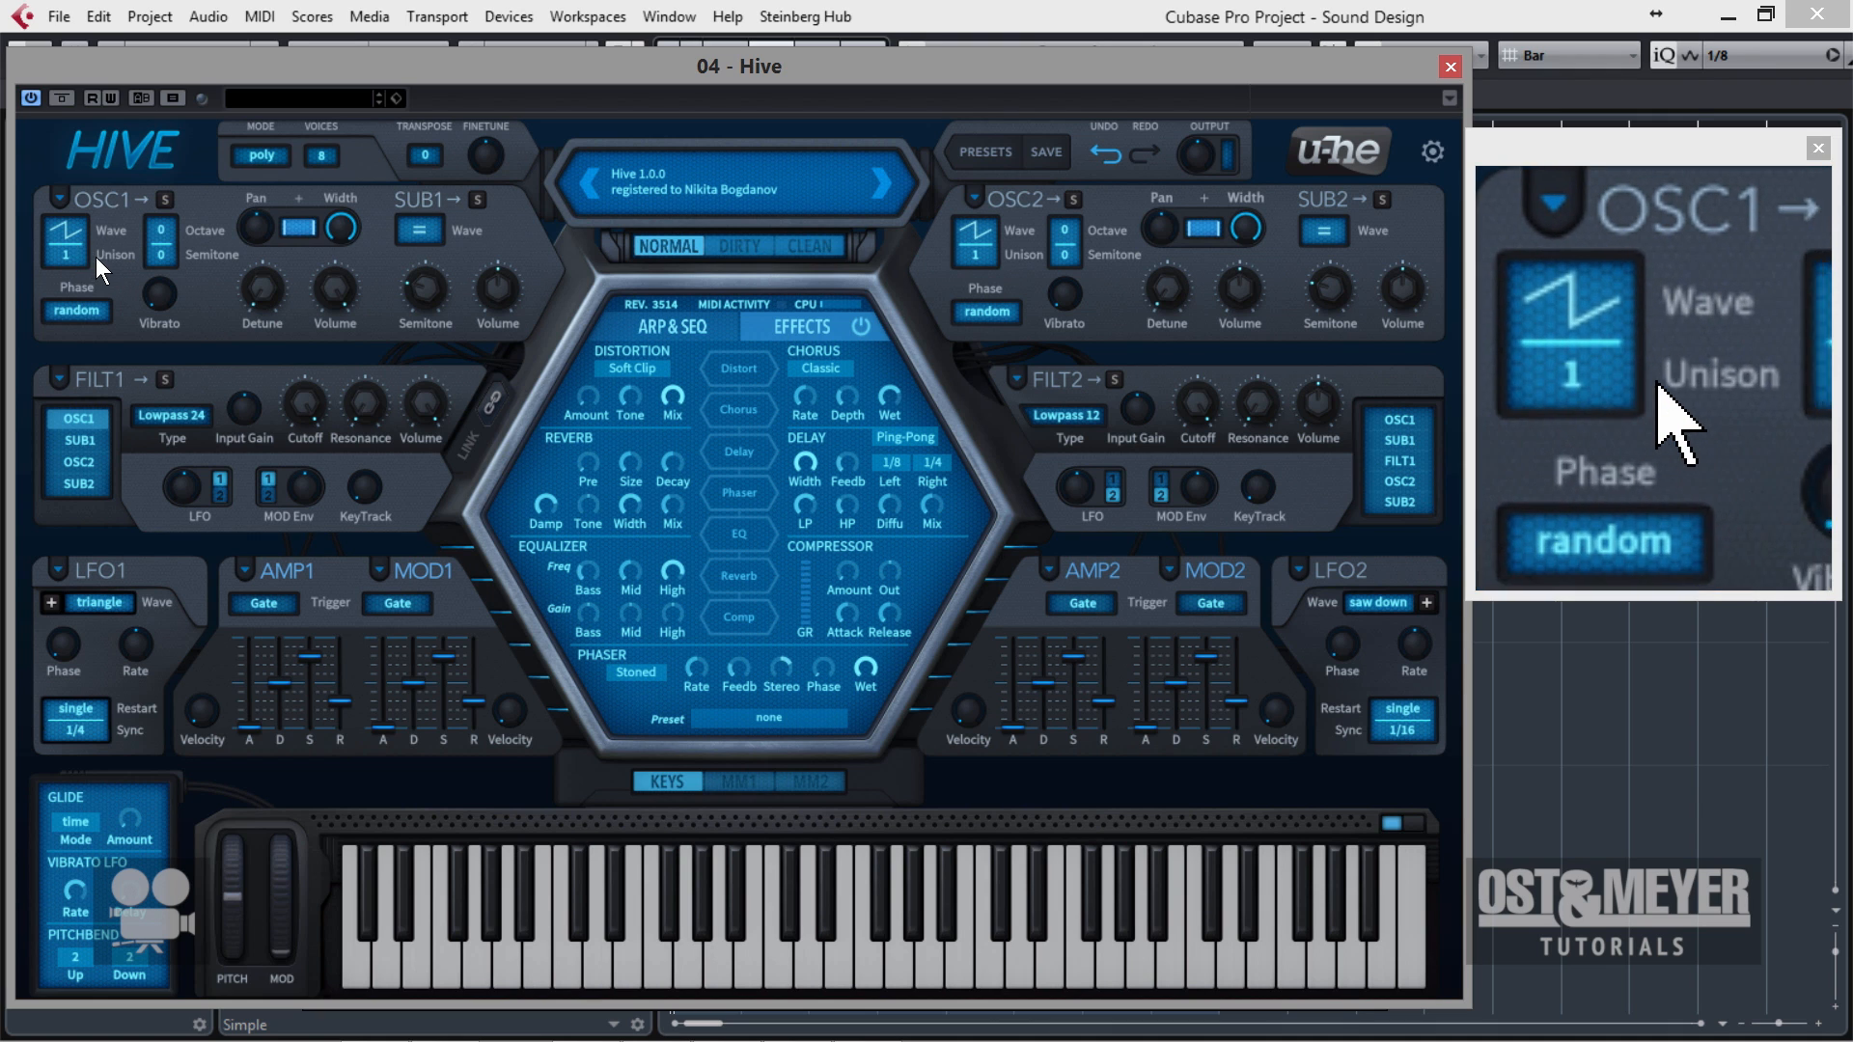
# Try 5 unison voices on oscillator 1, and settle on a unison of 16.
pyautogui.click(65, 259)
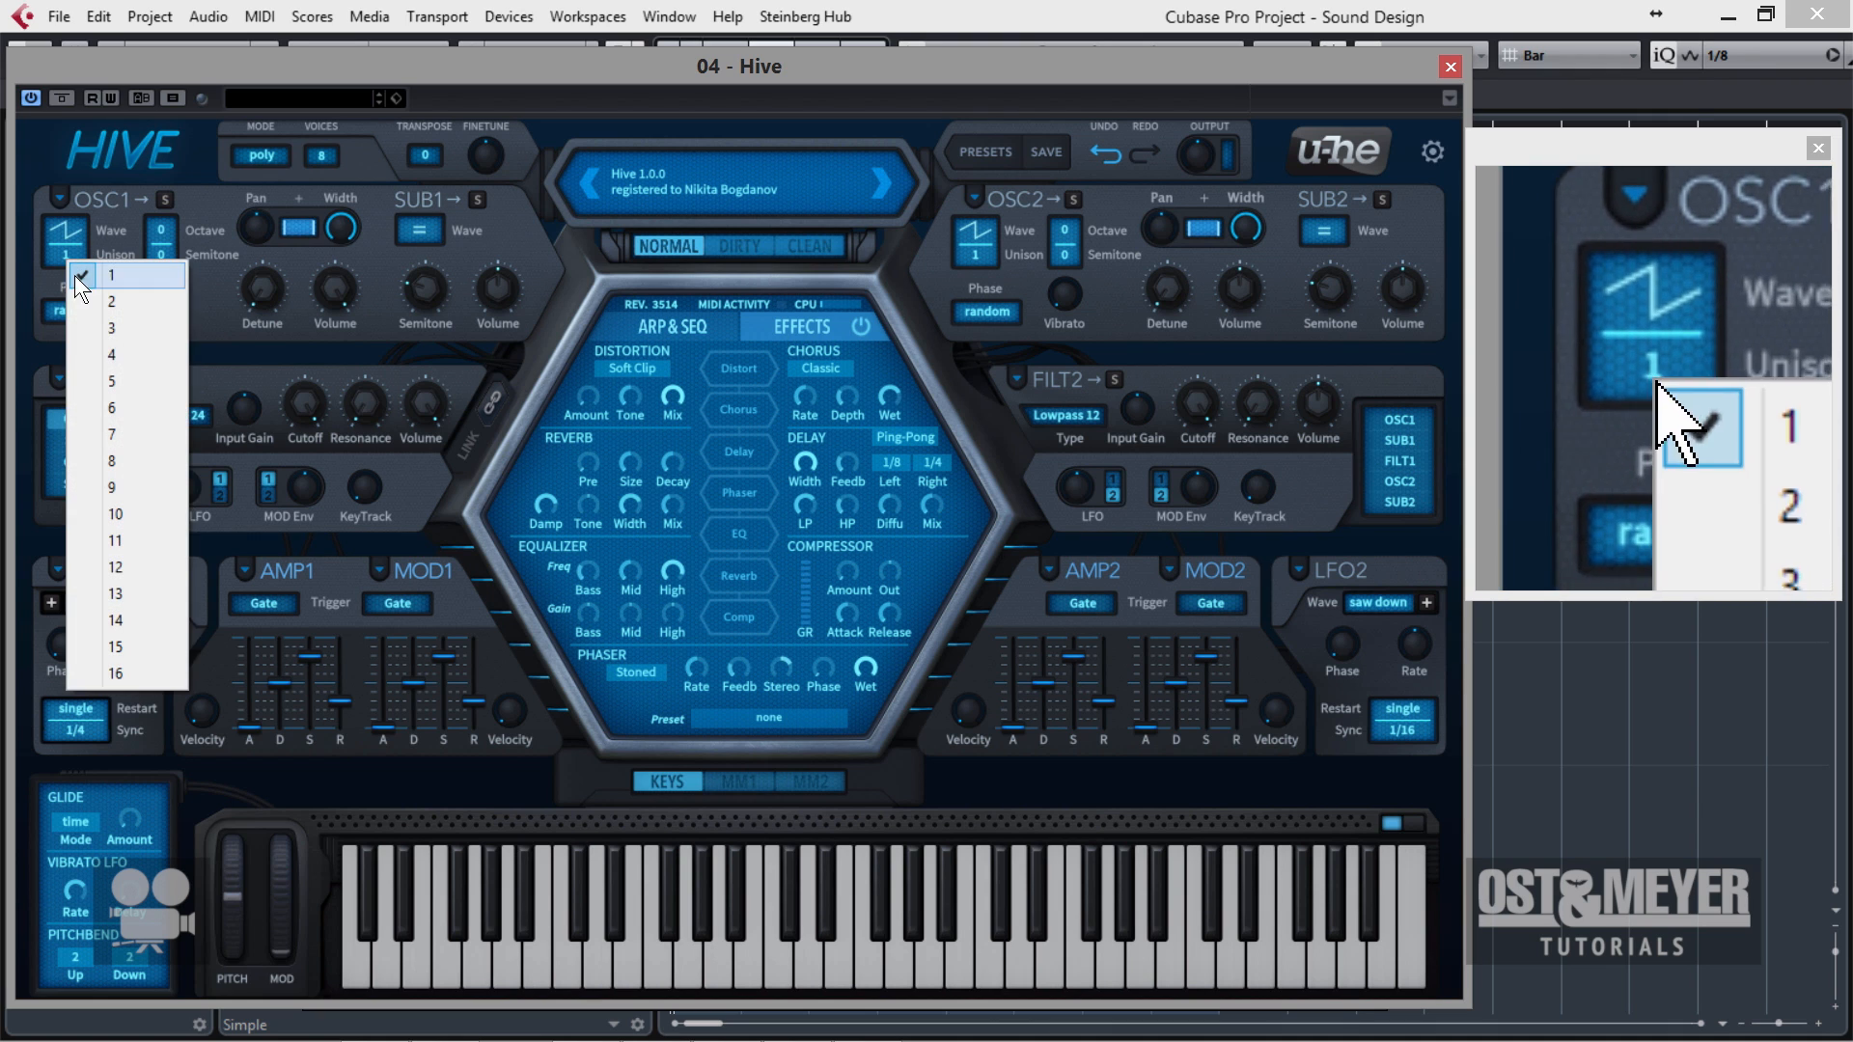
pyautogui.click(105, 383)
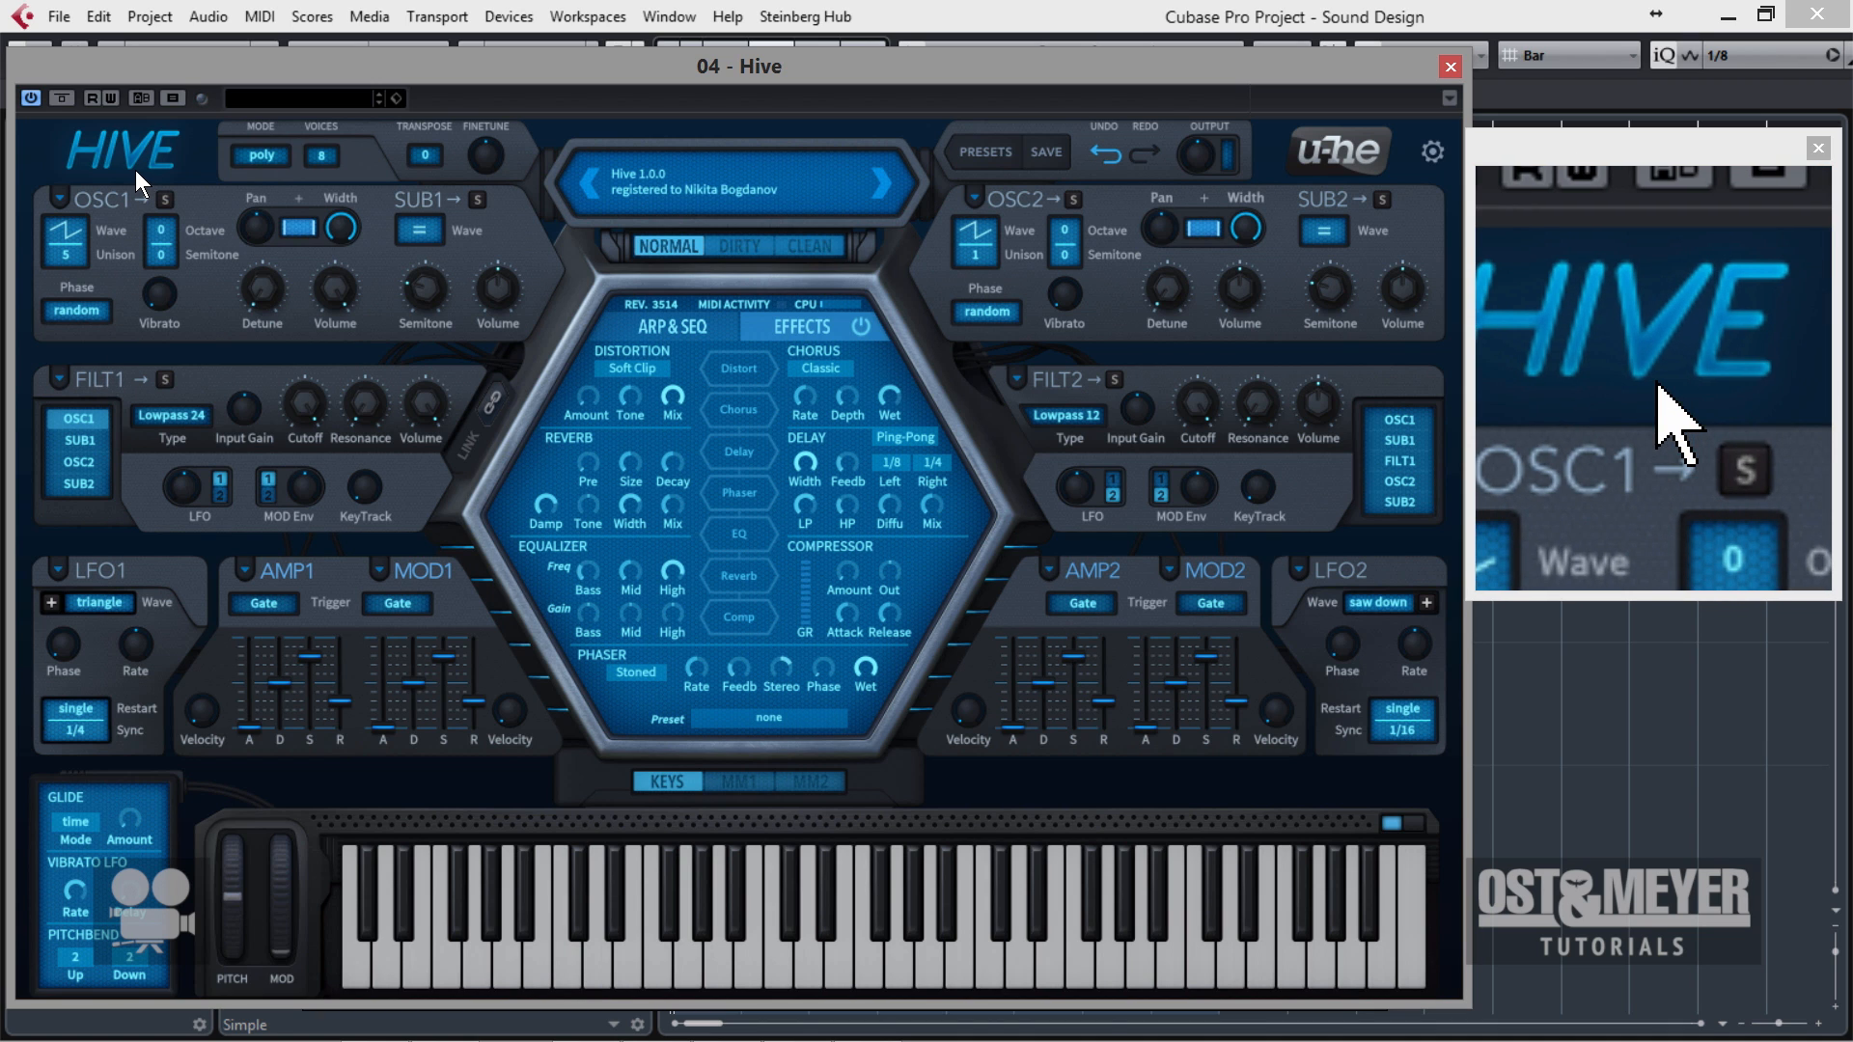
pyautogui.click(63, 259)
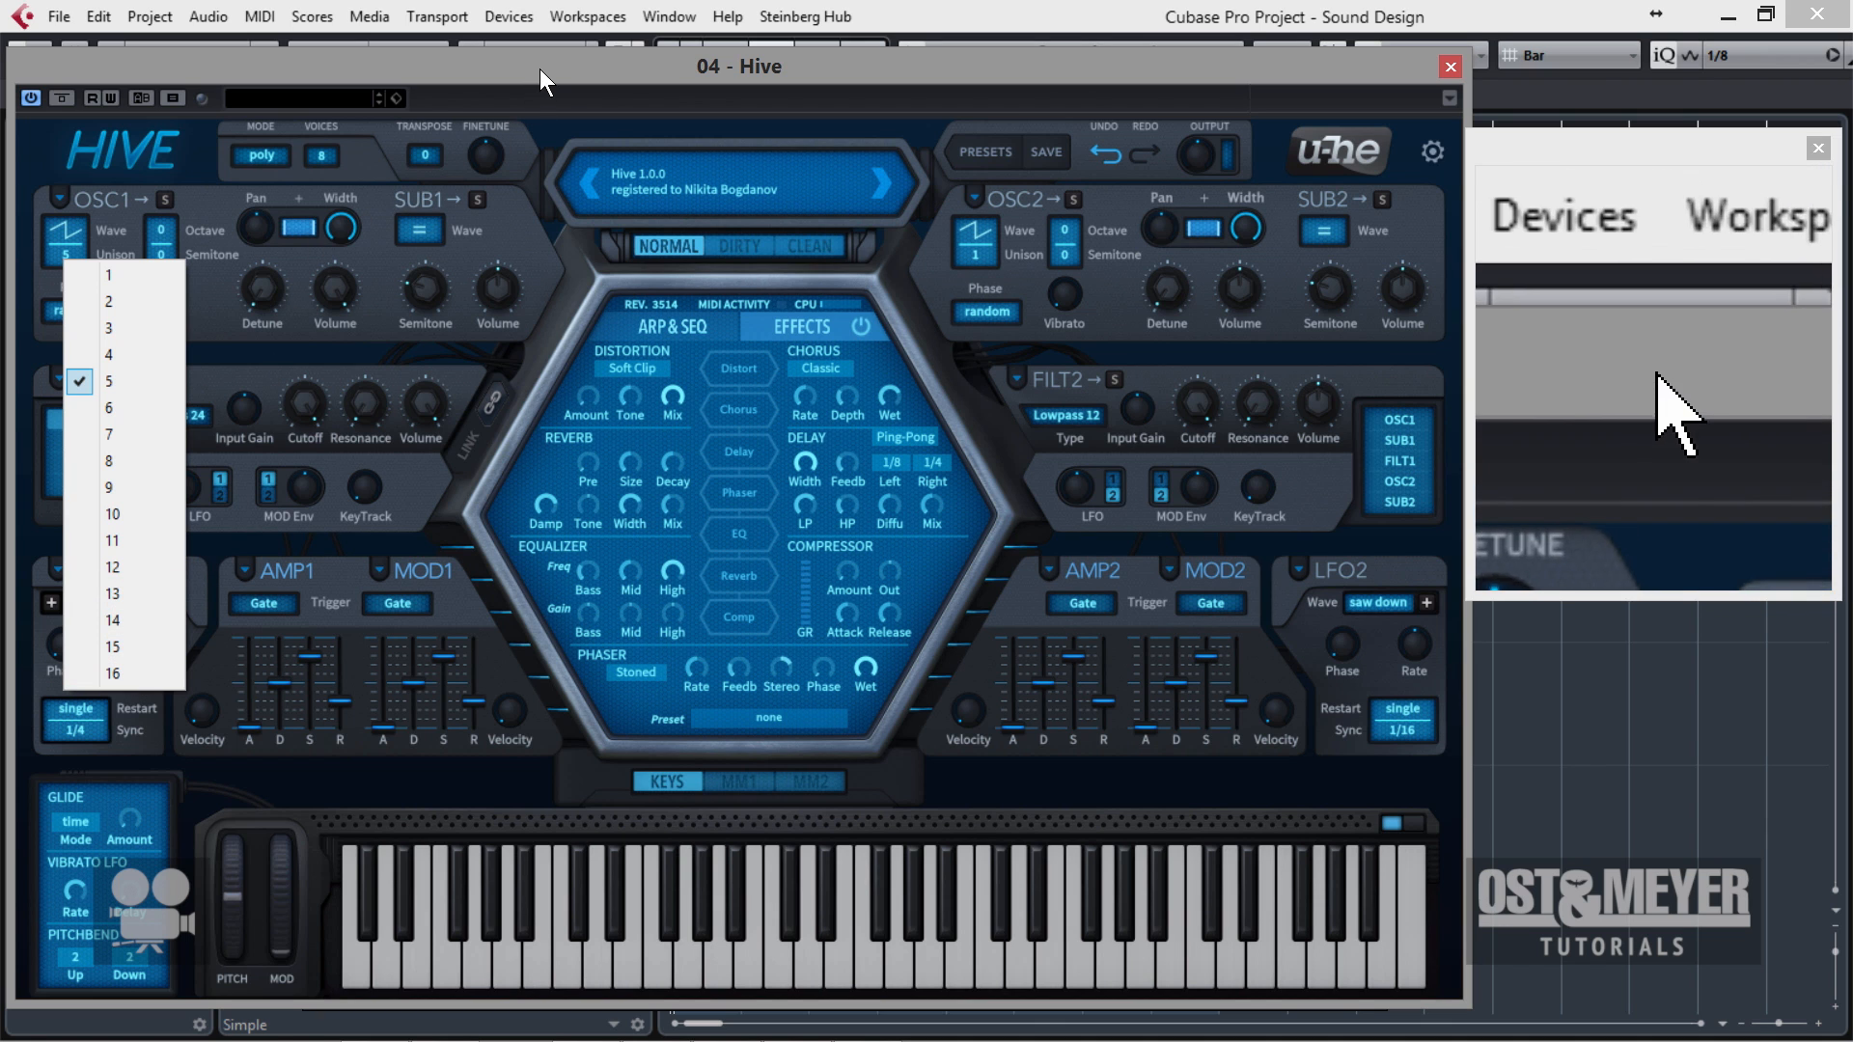
pyautogui.click(123, 666)
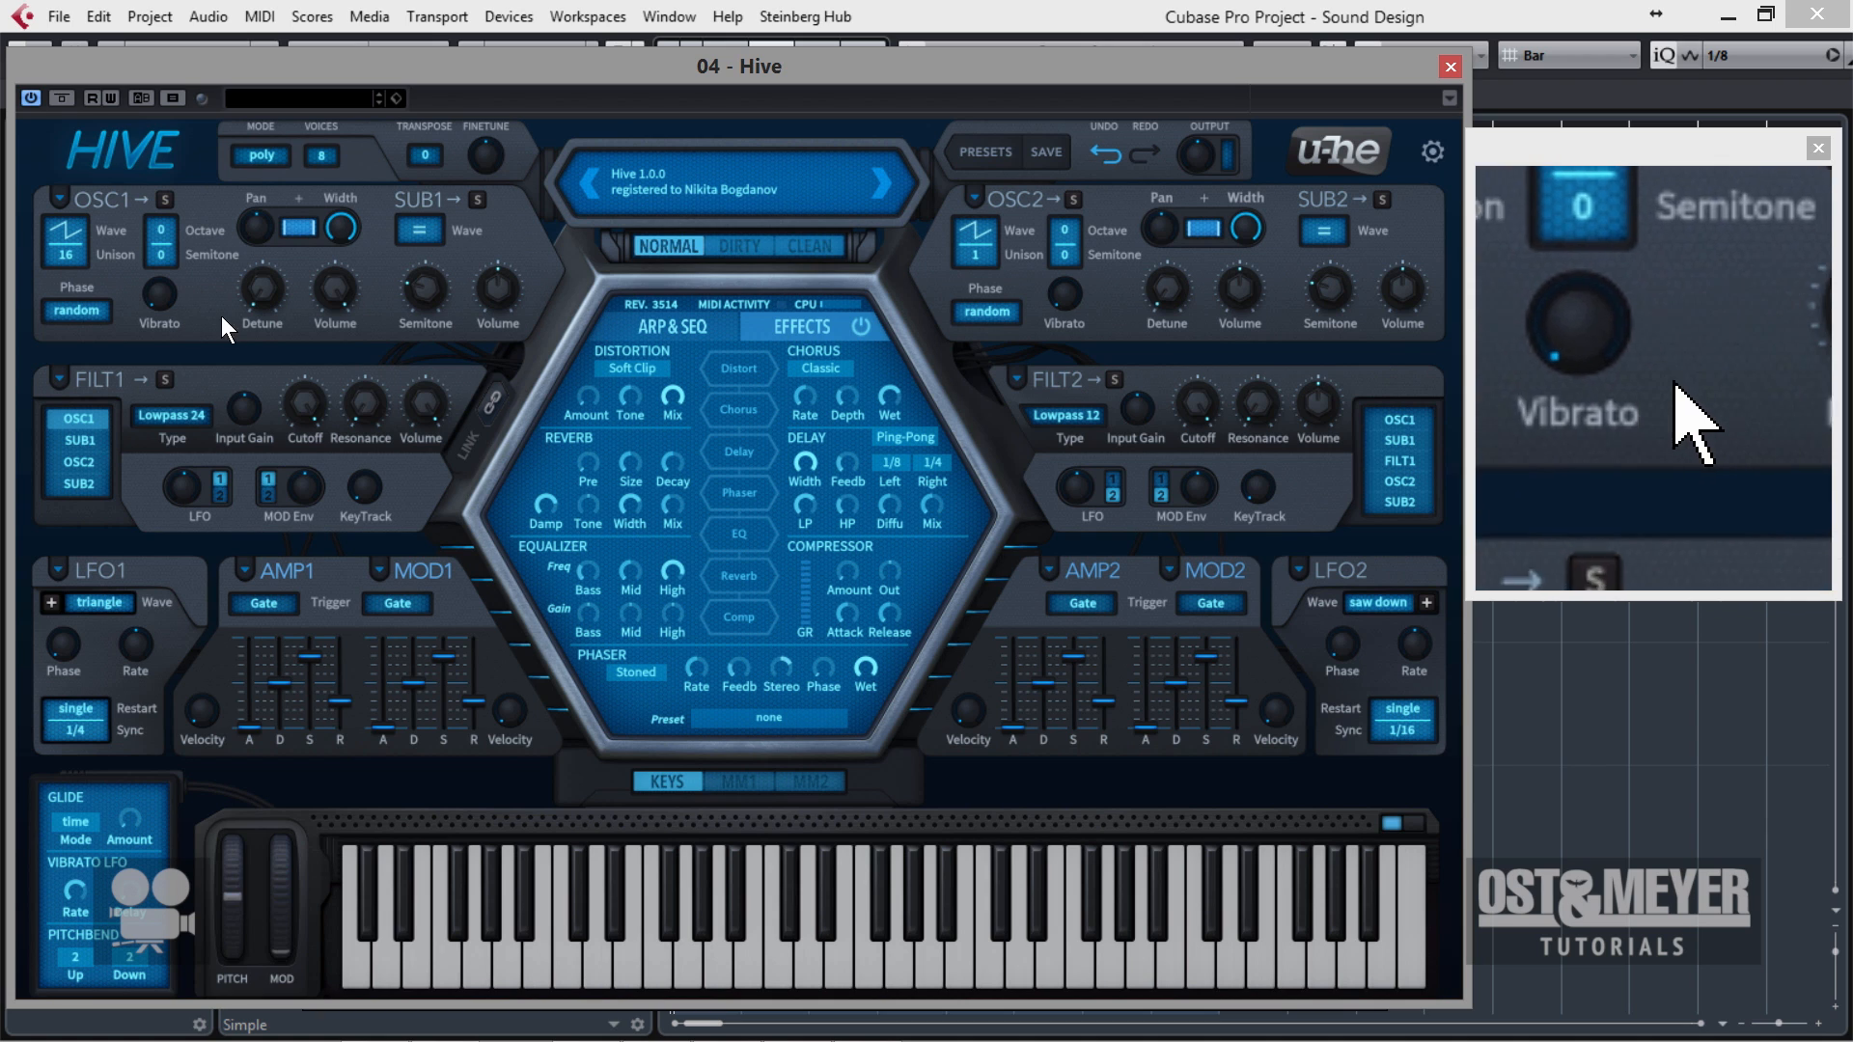
# Try higher and lower detune amounts on oscillator 1, and leave its detune at 4.00.
pyautogui.moveTo(272, 296); pyautogui.dragTo(270, 269)
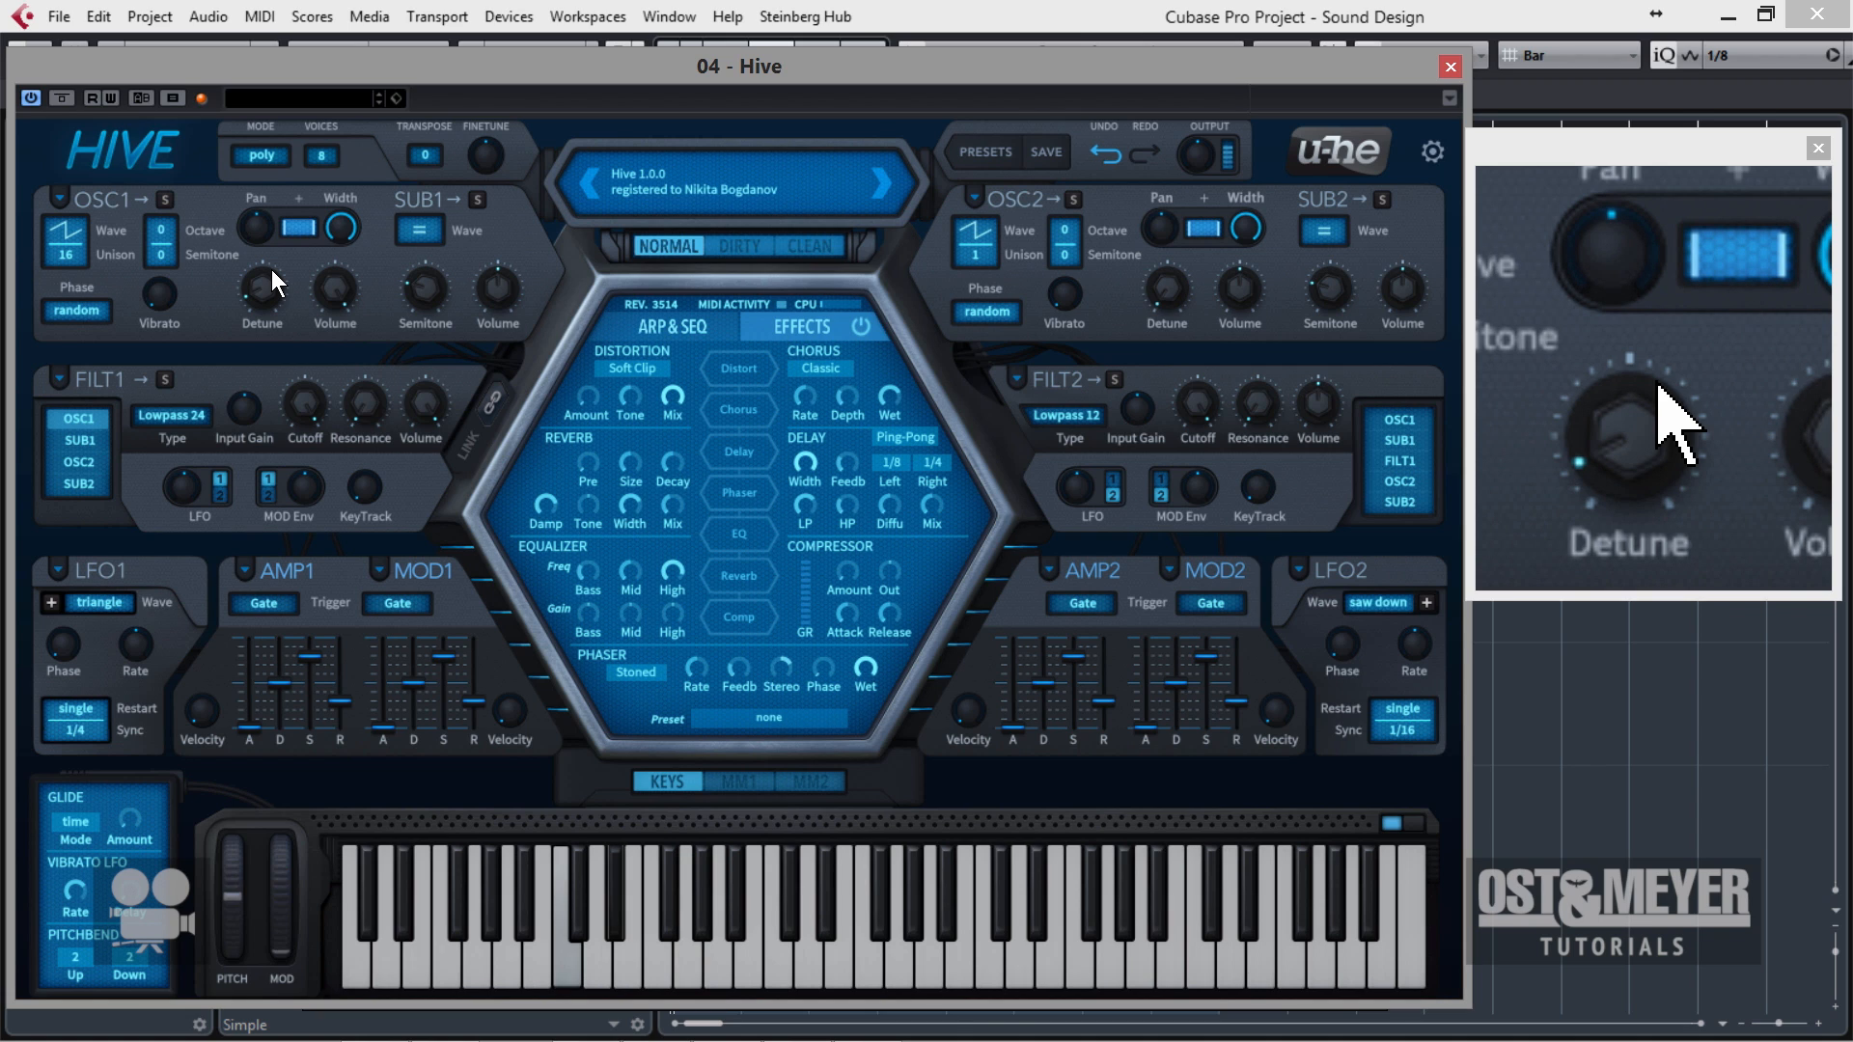
pyautogui.moveTo(271, 269); pyautogui.dragTo(277, 284)
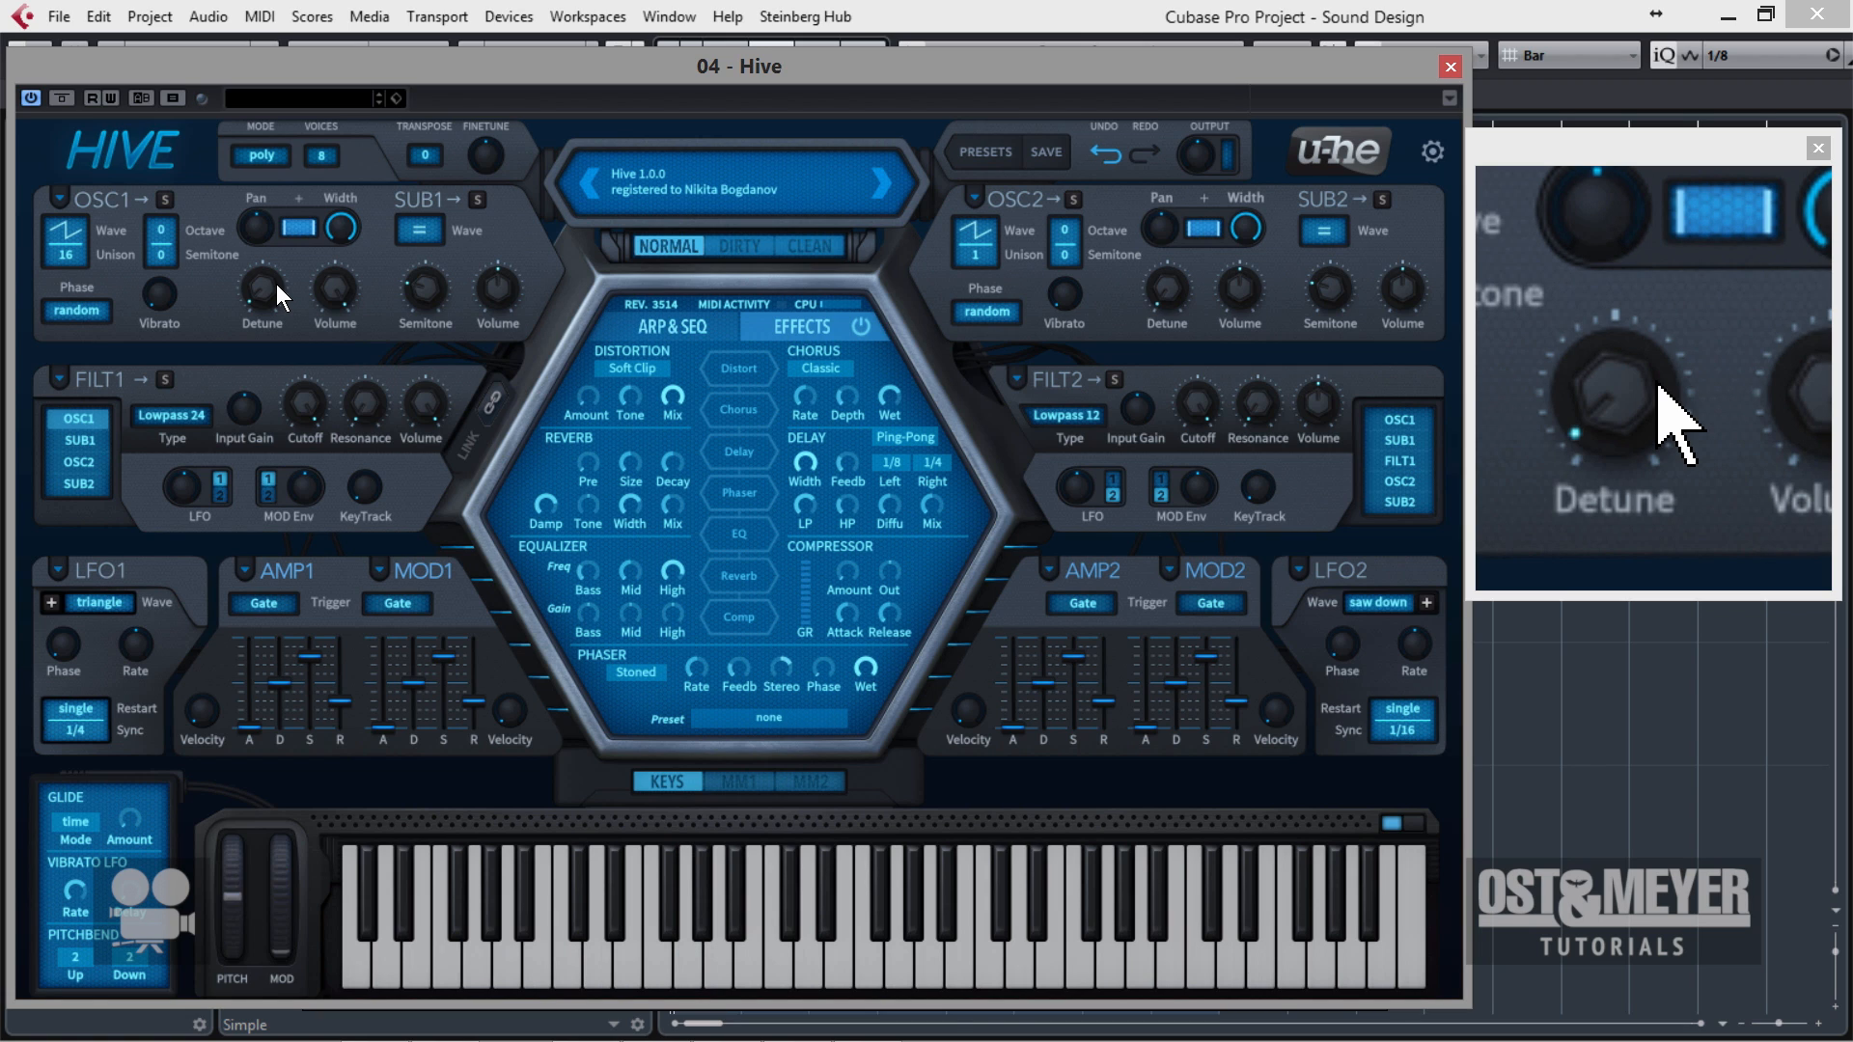
pyautogui.moveTo(277, 285); pyautogui.dragTo(277, 270)
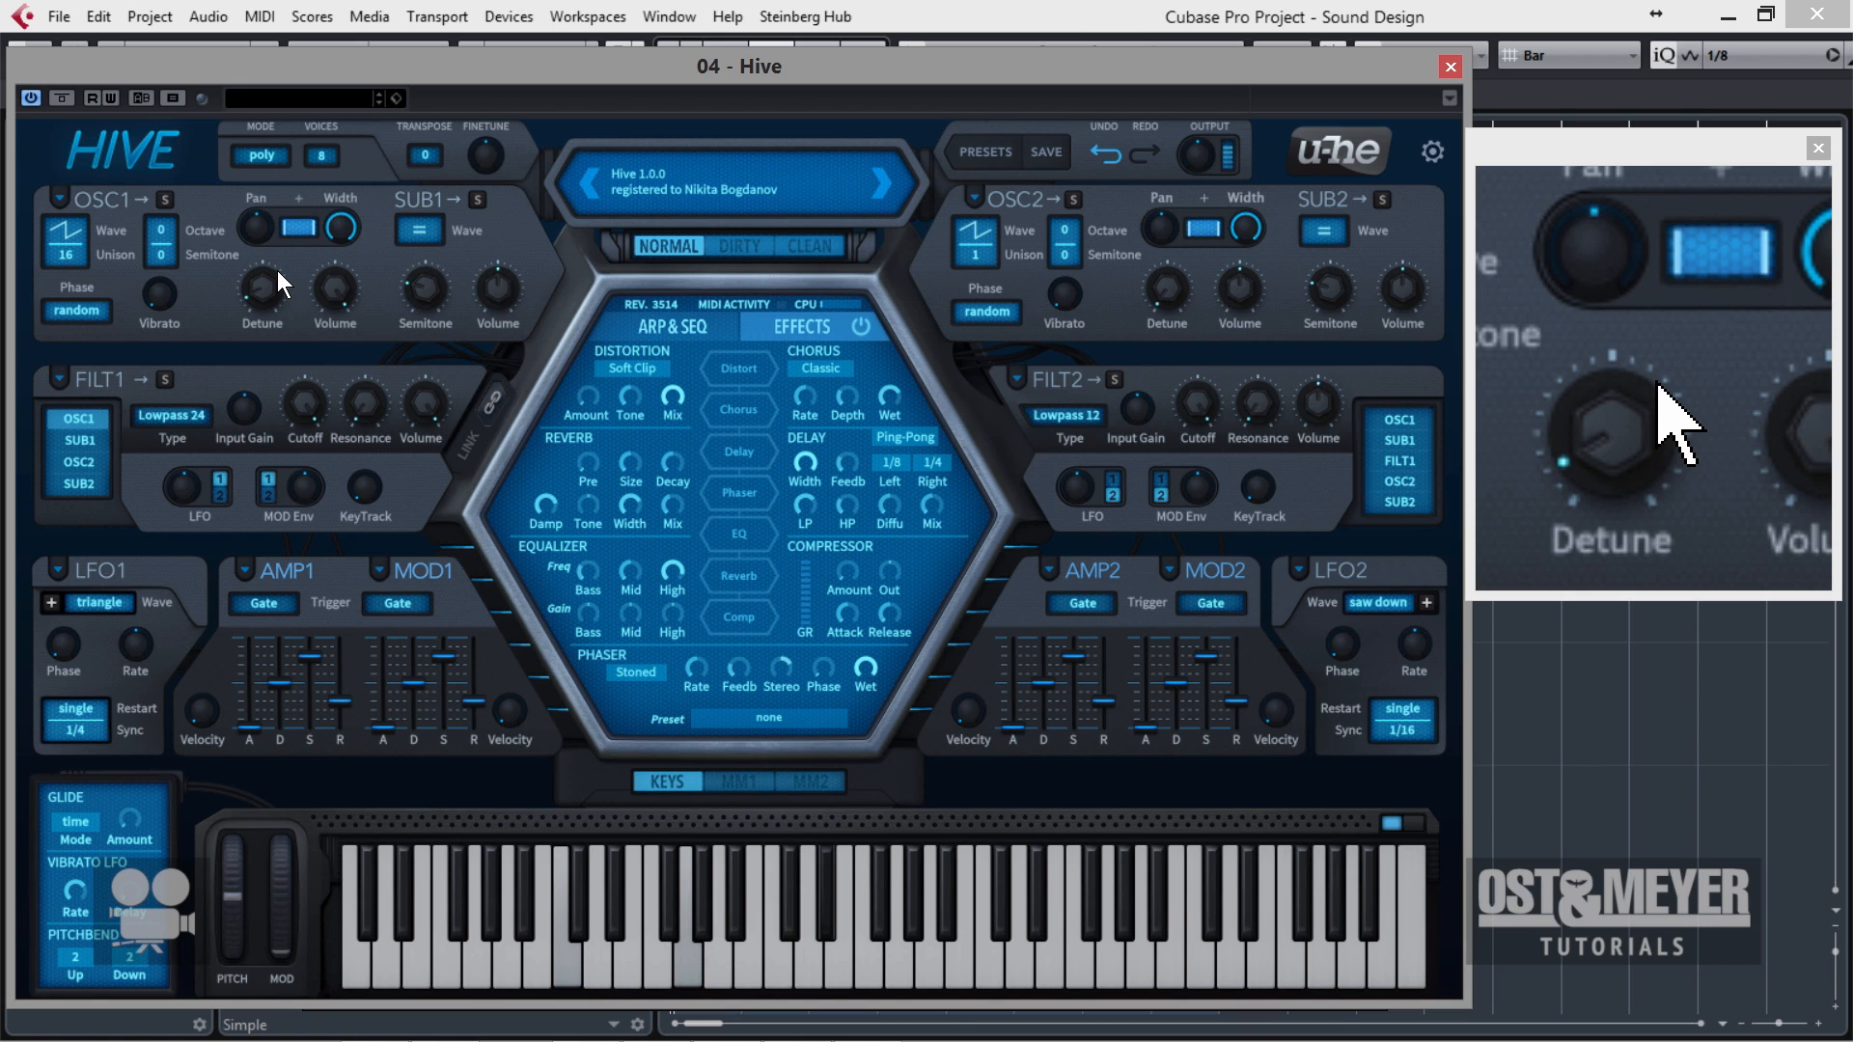
pyautogui.moveTo(276, 271); pyautogui.dragTo(270, 284)
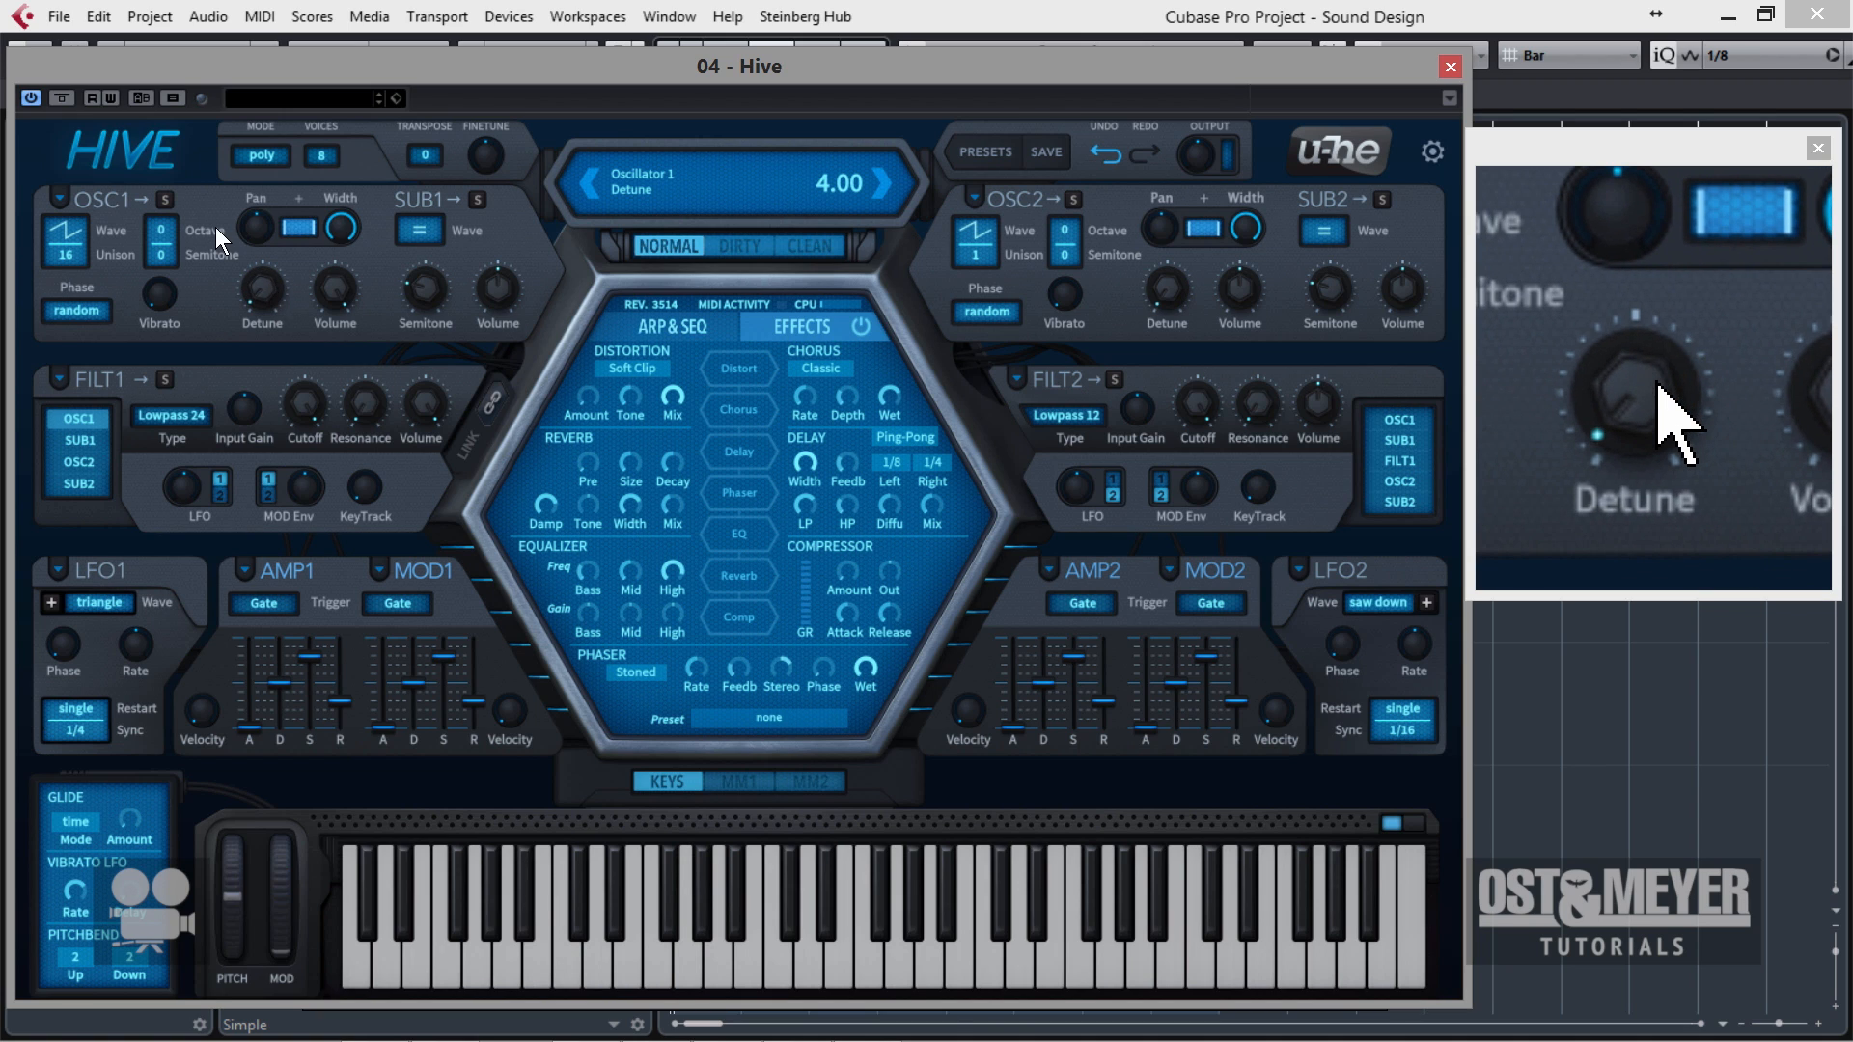
# Adjust oscillator 1's detune by ear, trying 3.00 and 1.50 and raising it slightly from there.
pyautogui.scroll(1, 271, 284)
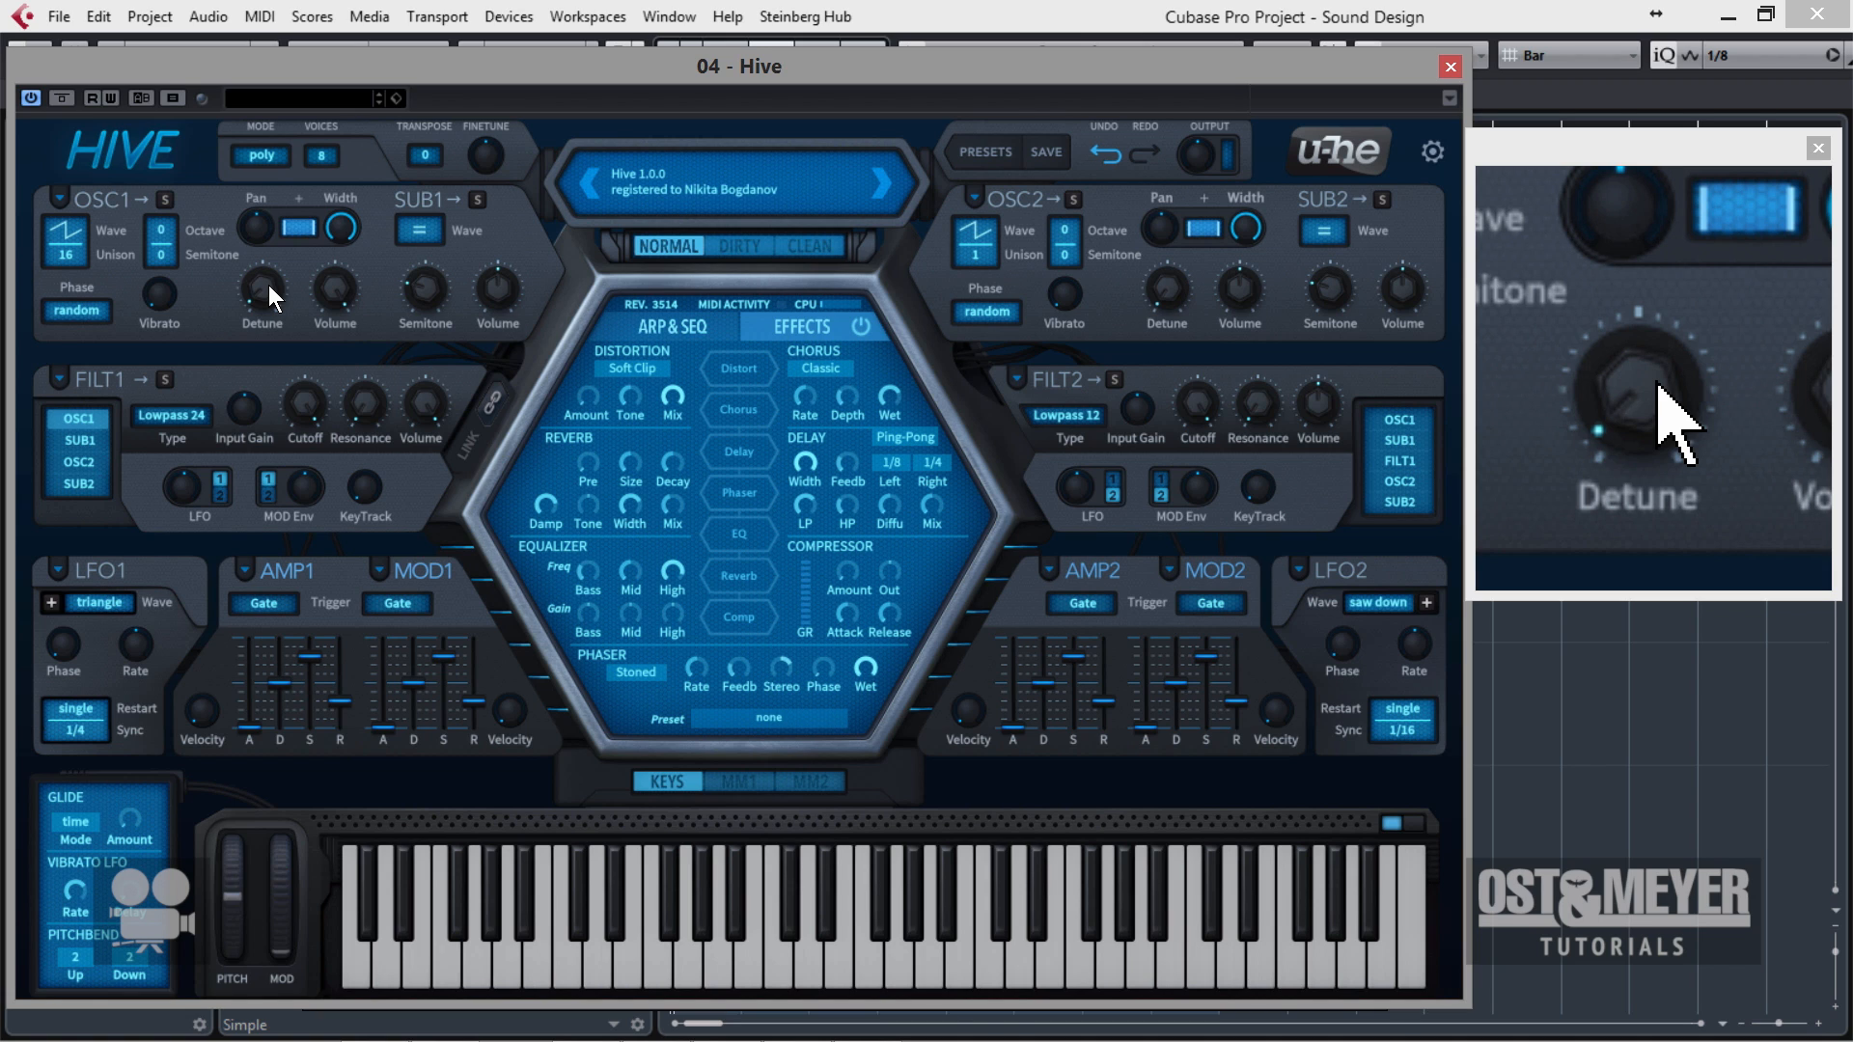
pyautogui.scroll(-3, 268, 286)
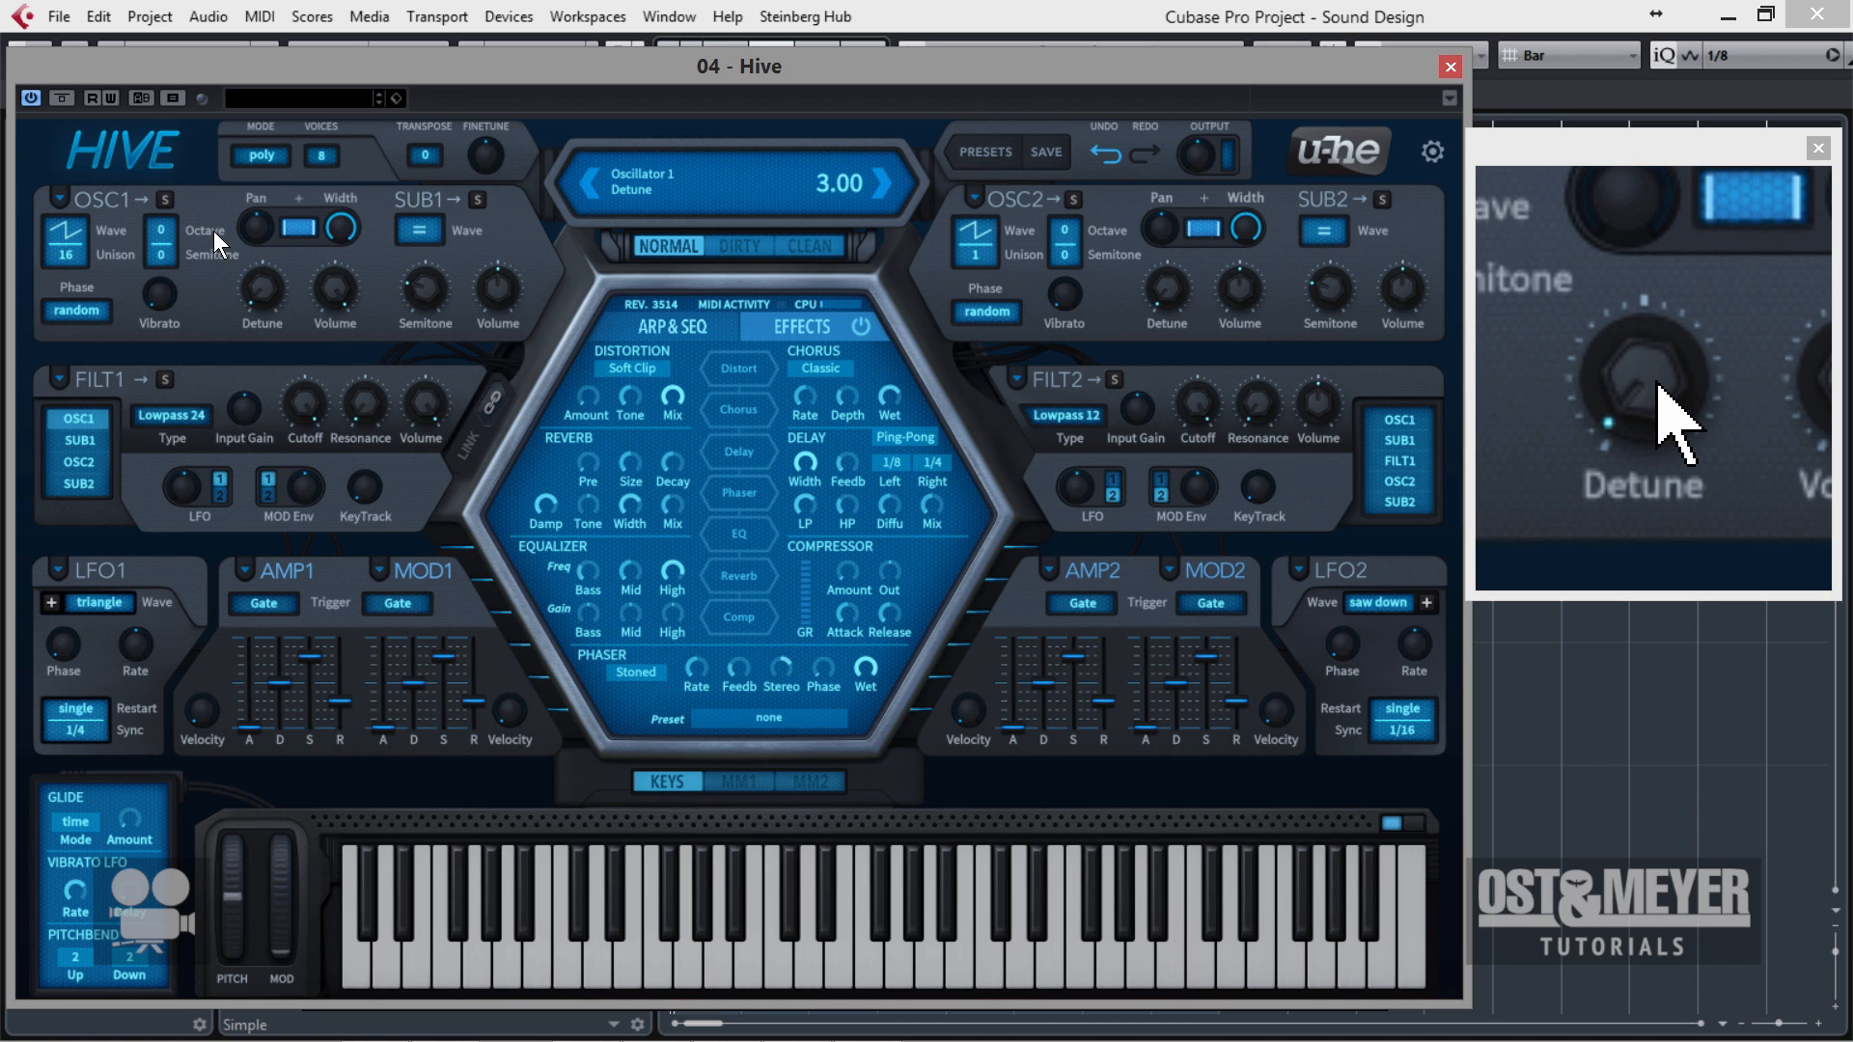
pyautogui.scroll(-6, 262, 301)
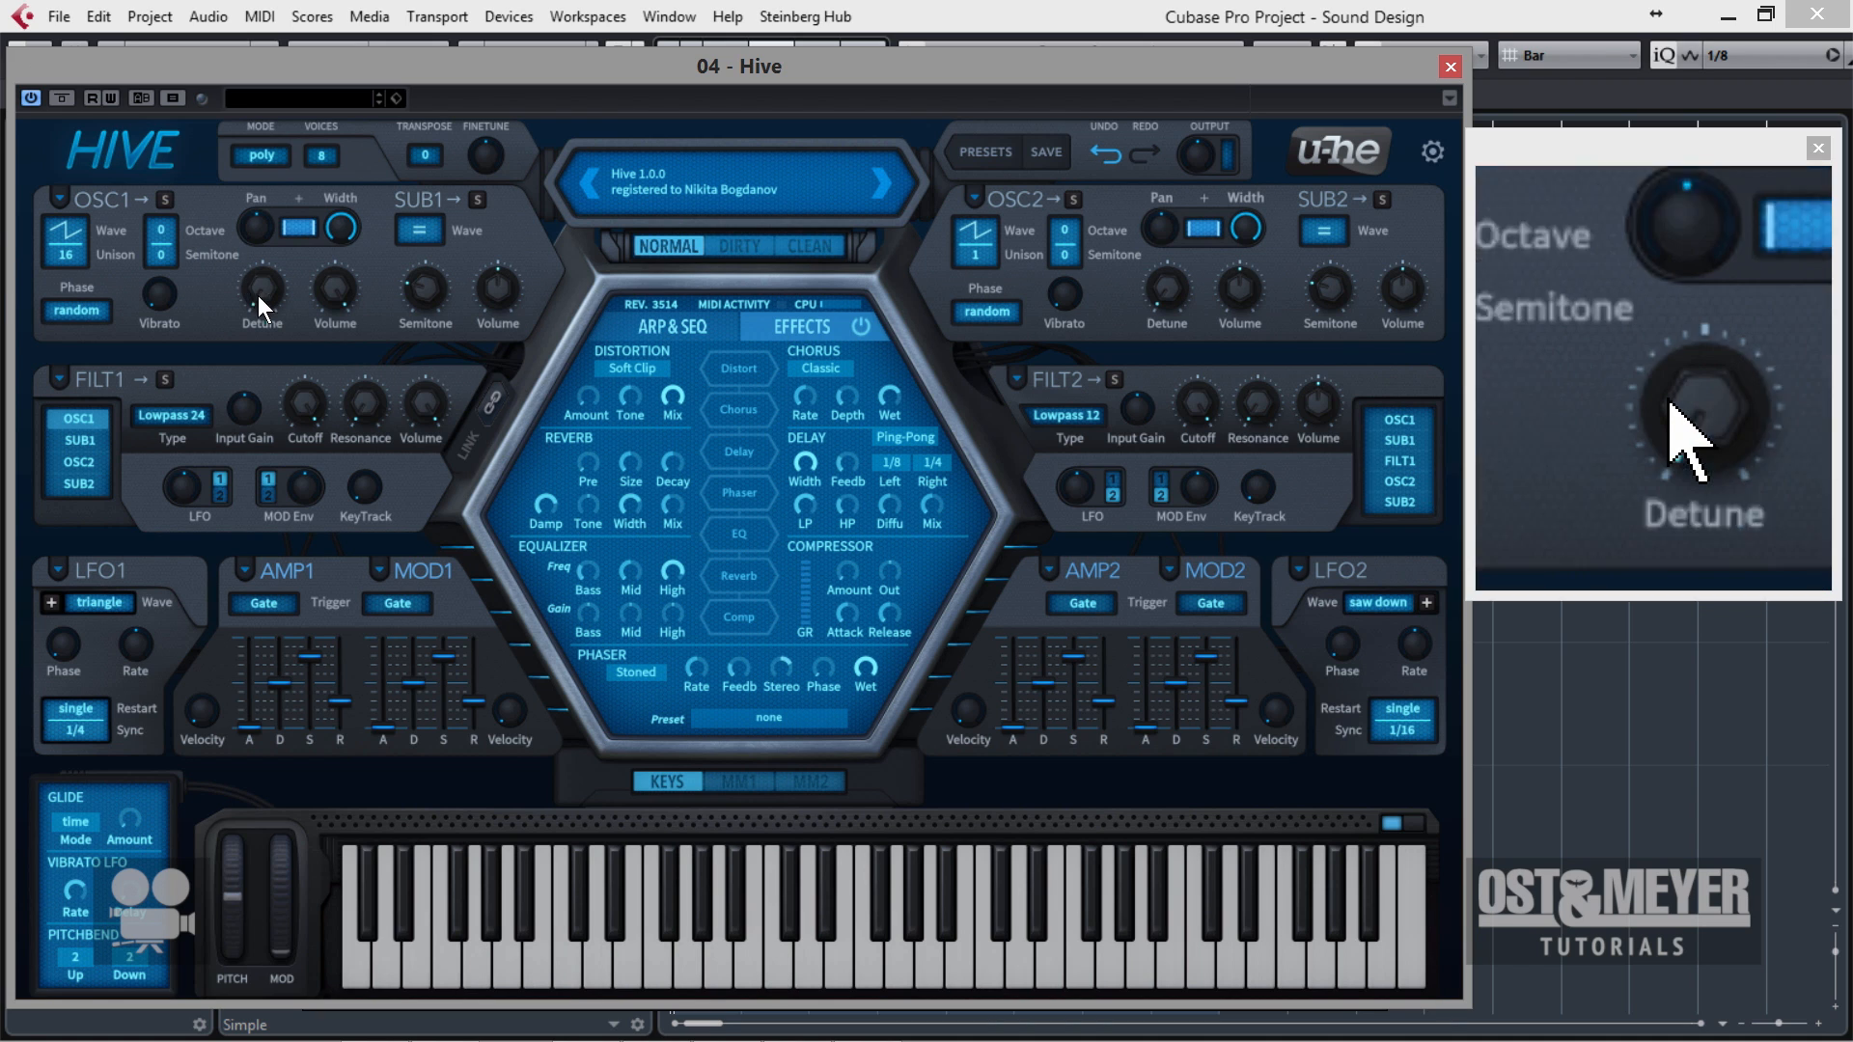
pyautogui.moveTo(268, 295)
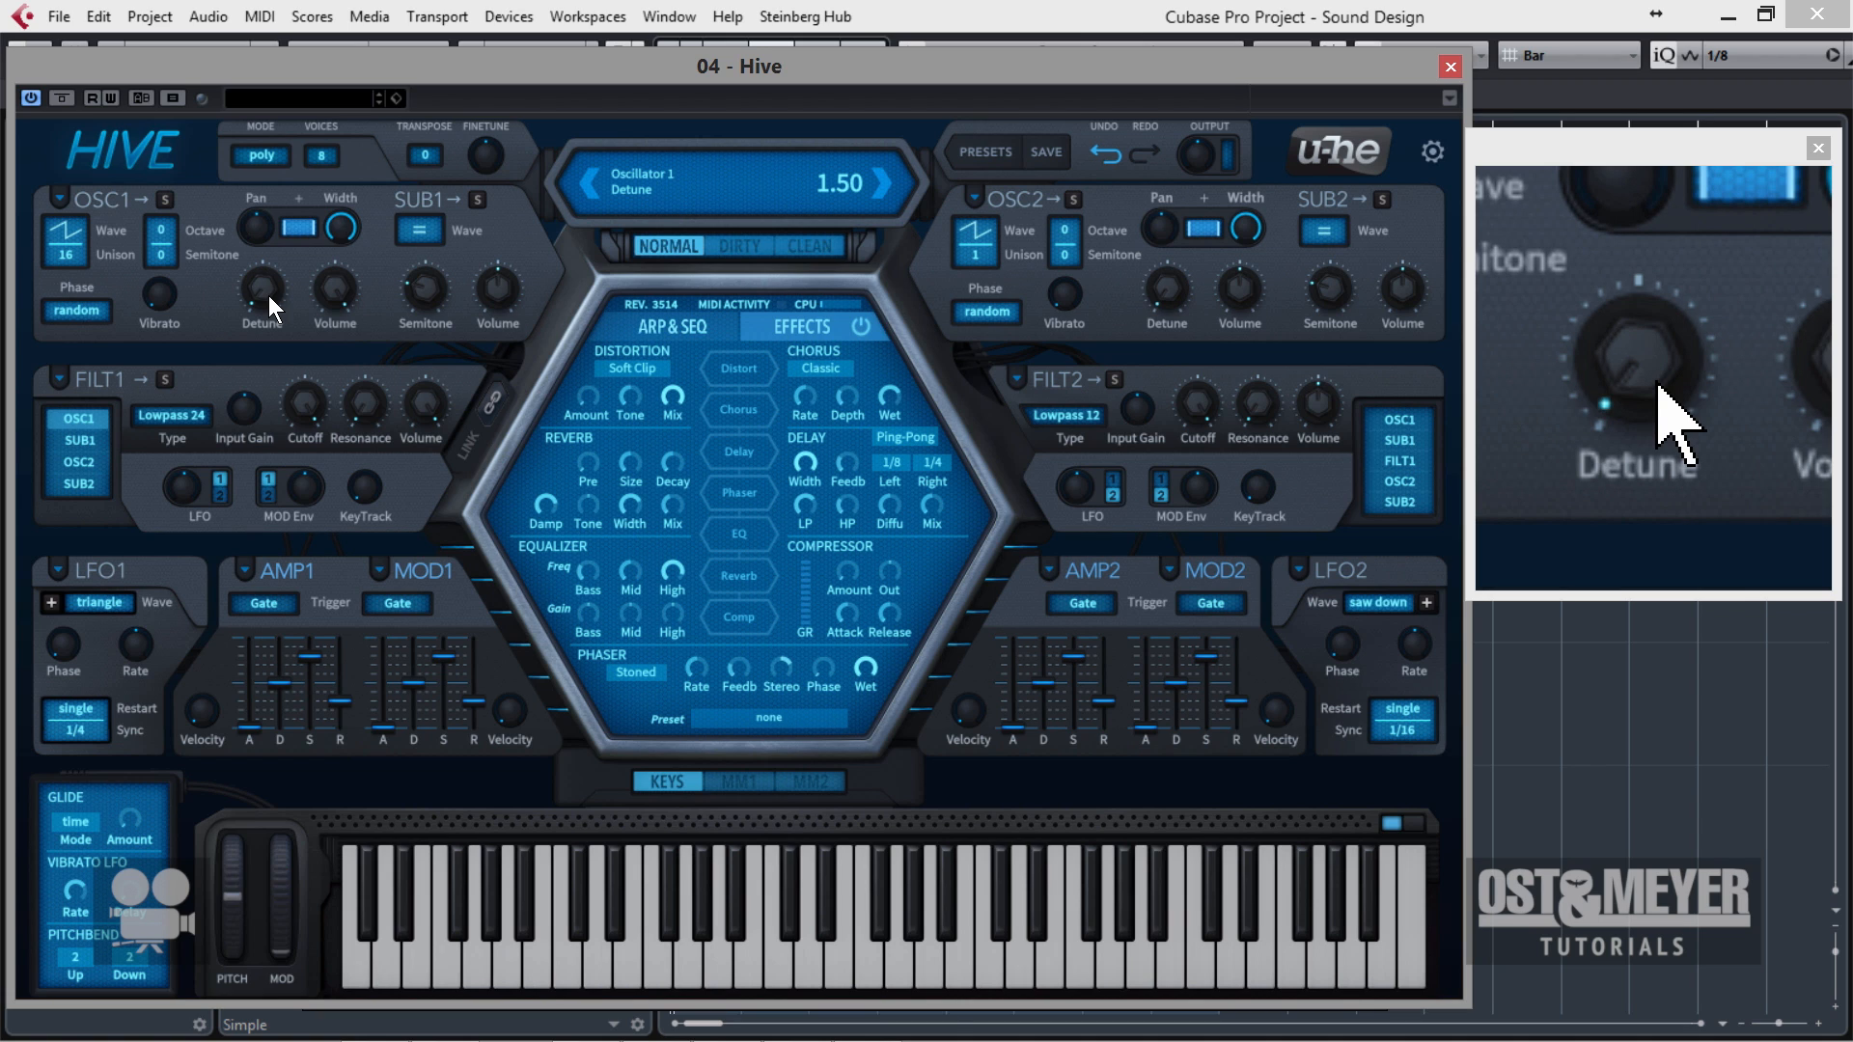
pyautogui.moveTo(267, 295); pyautogui.dragTo(272, 276)
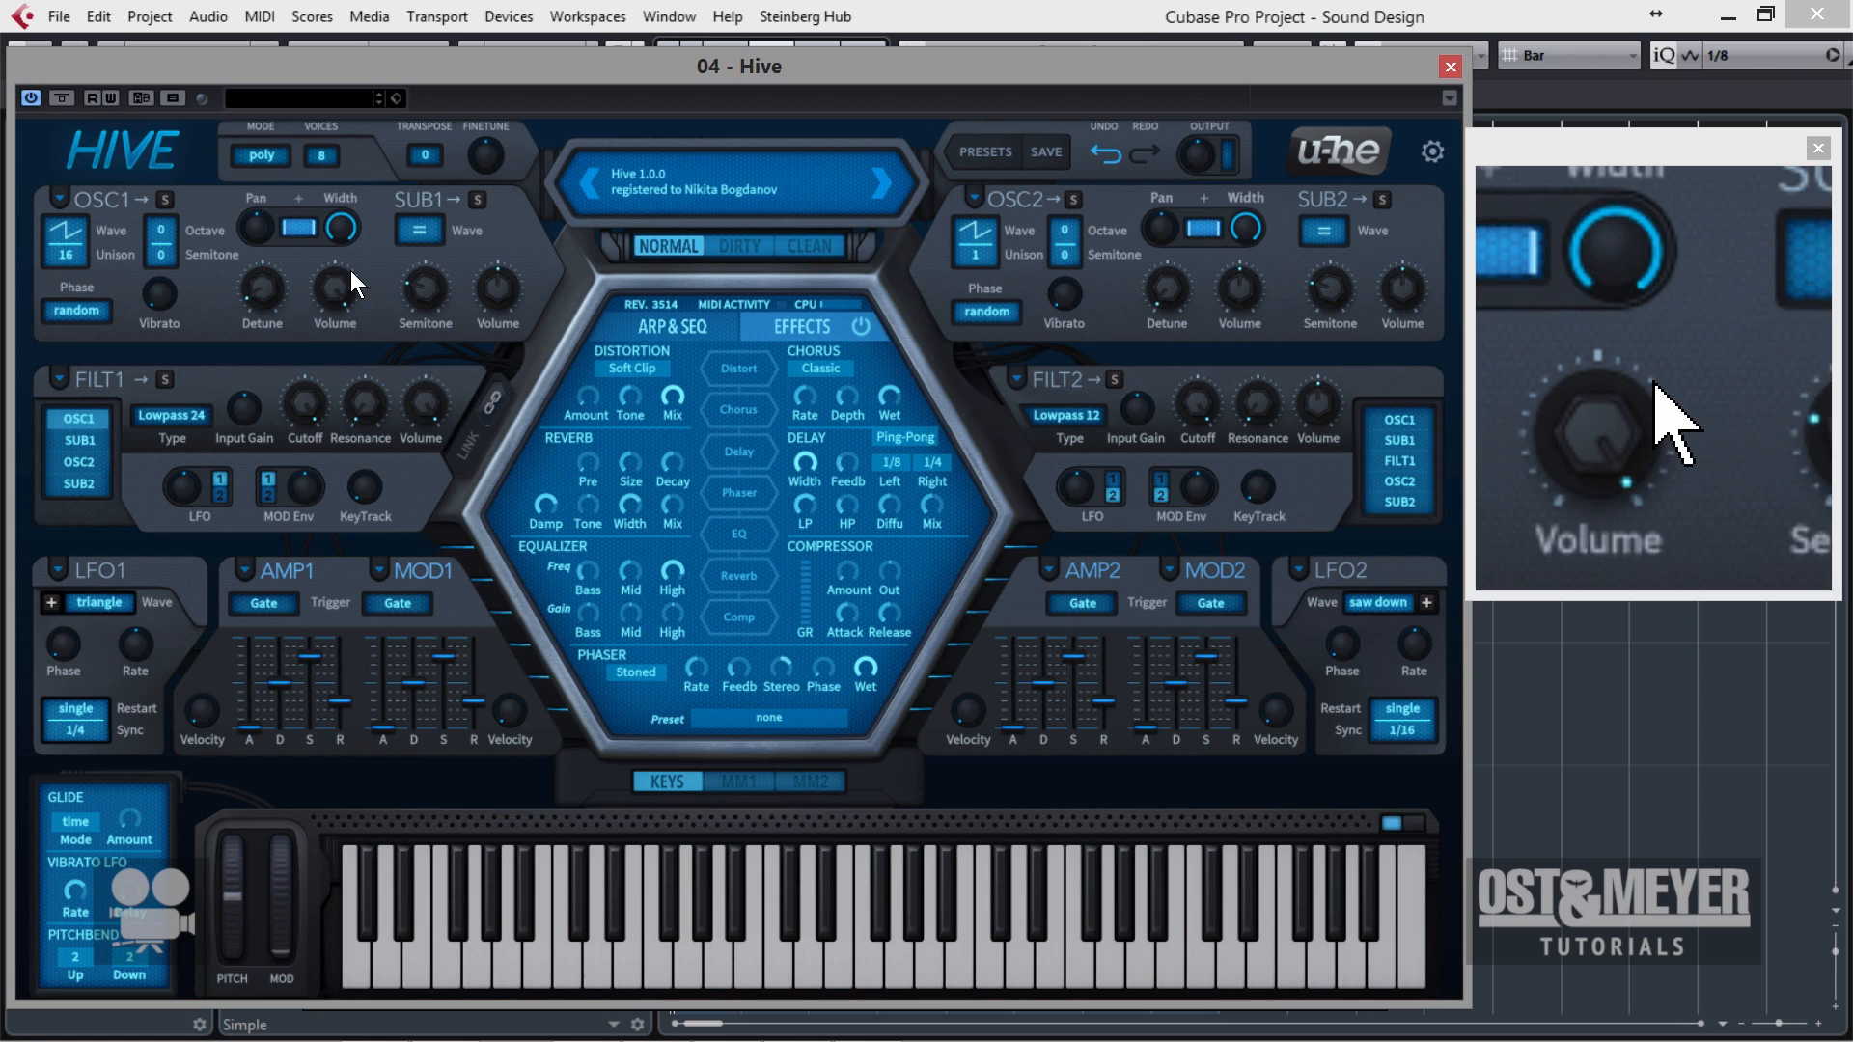
# Adjust oscillator 1's volume, pan and width together with the main output level.
pyautogui.moveTo(350, 270); pyautogui.dragTo(341, 309)
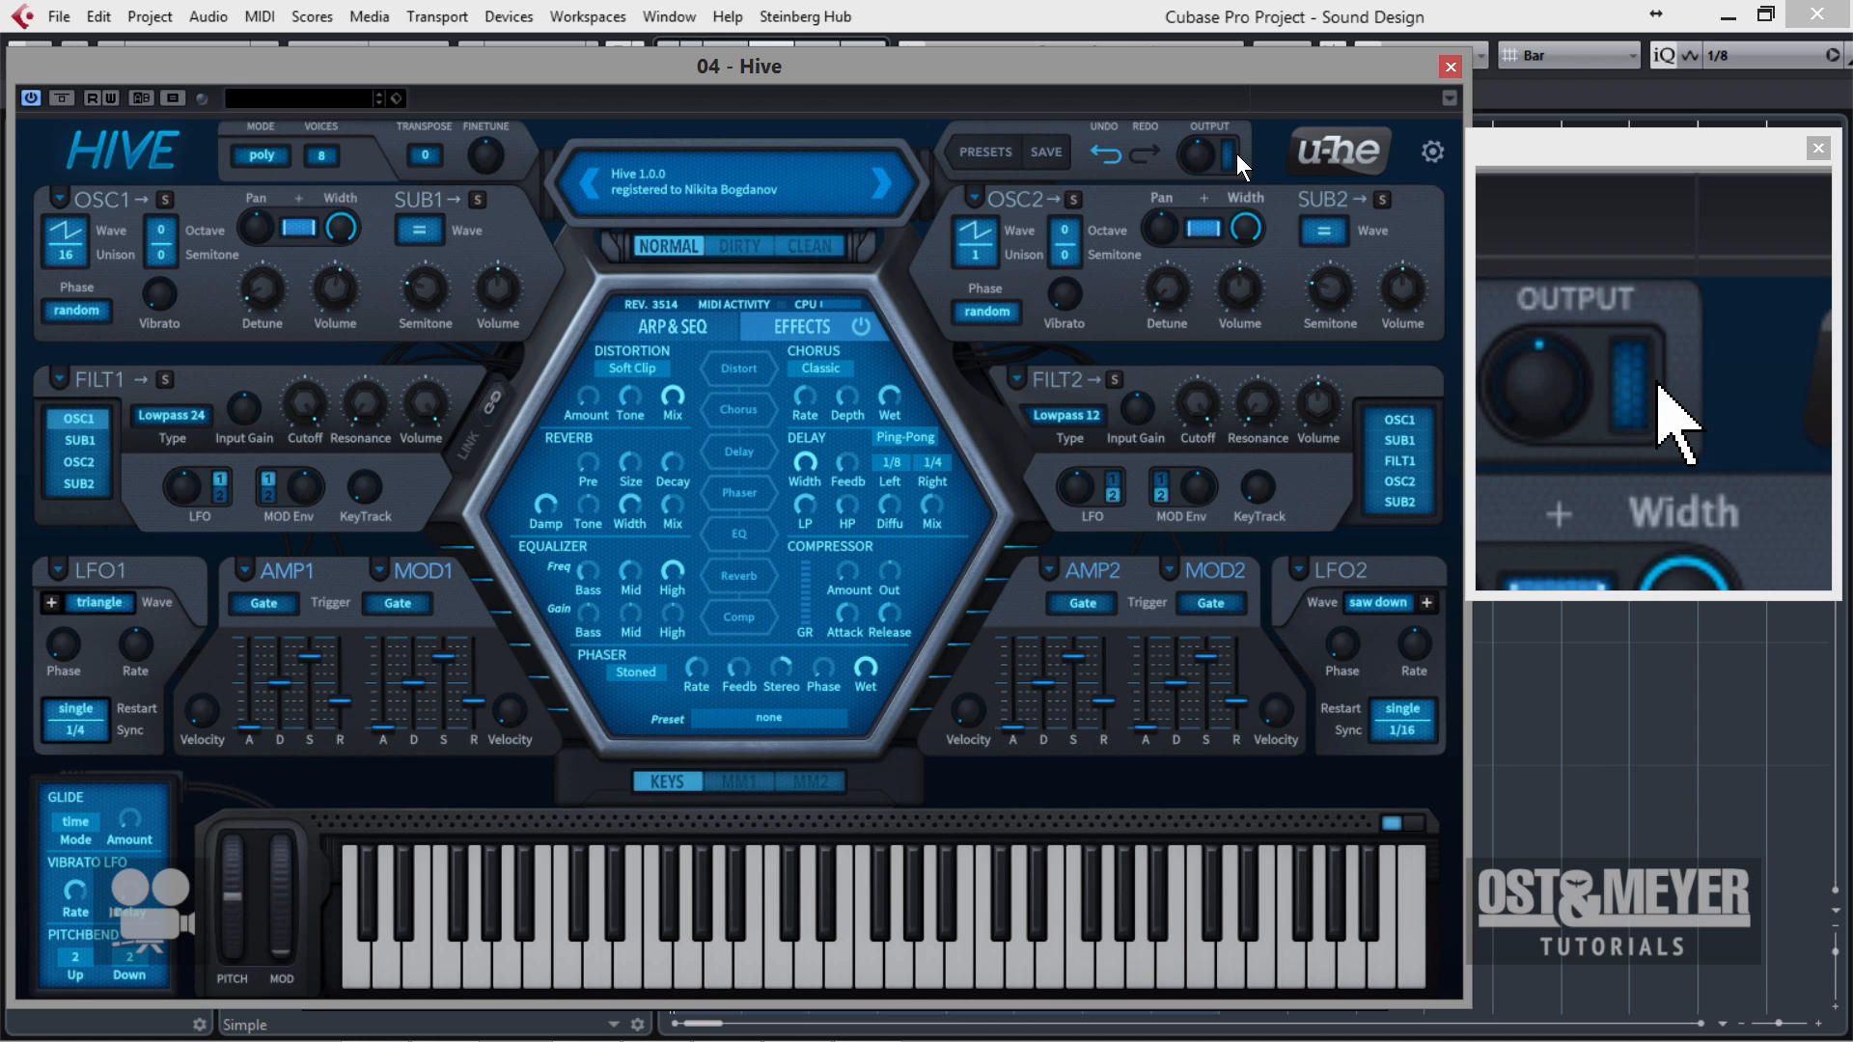
pyautogui.moveTo(1205, 154); pyautogui.dragTo(1204, 145)
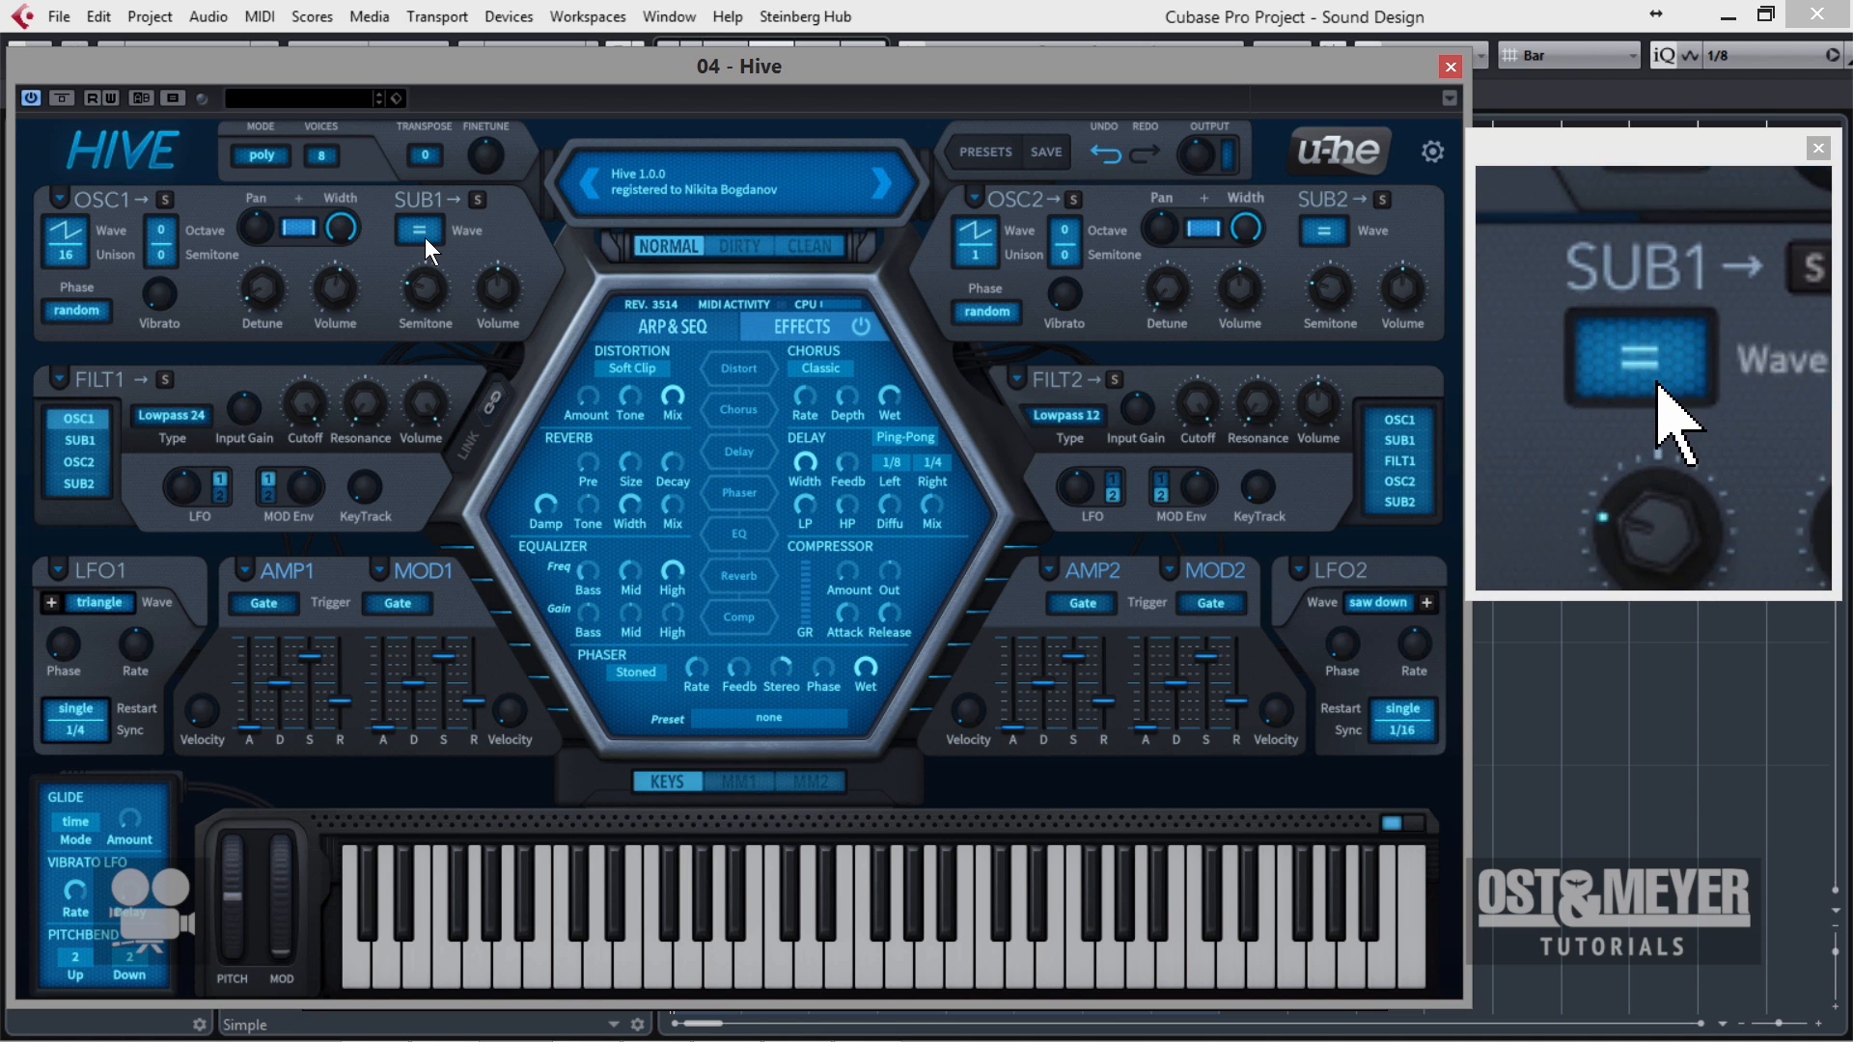
pyautogui.moveTo(294, 234); pyautogui.dragTo(317, 238)
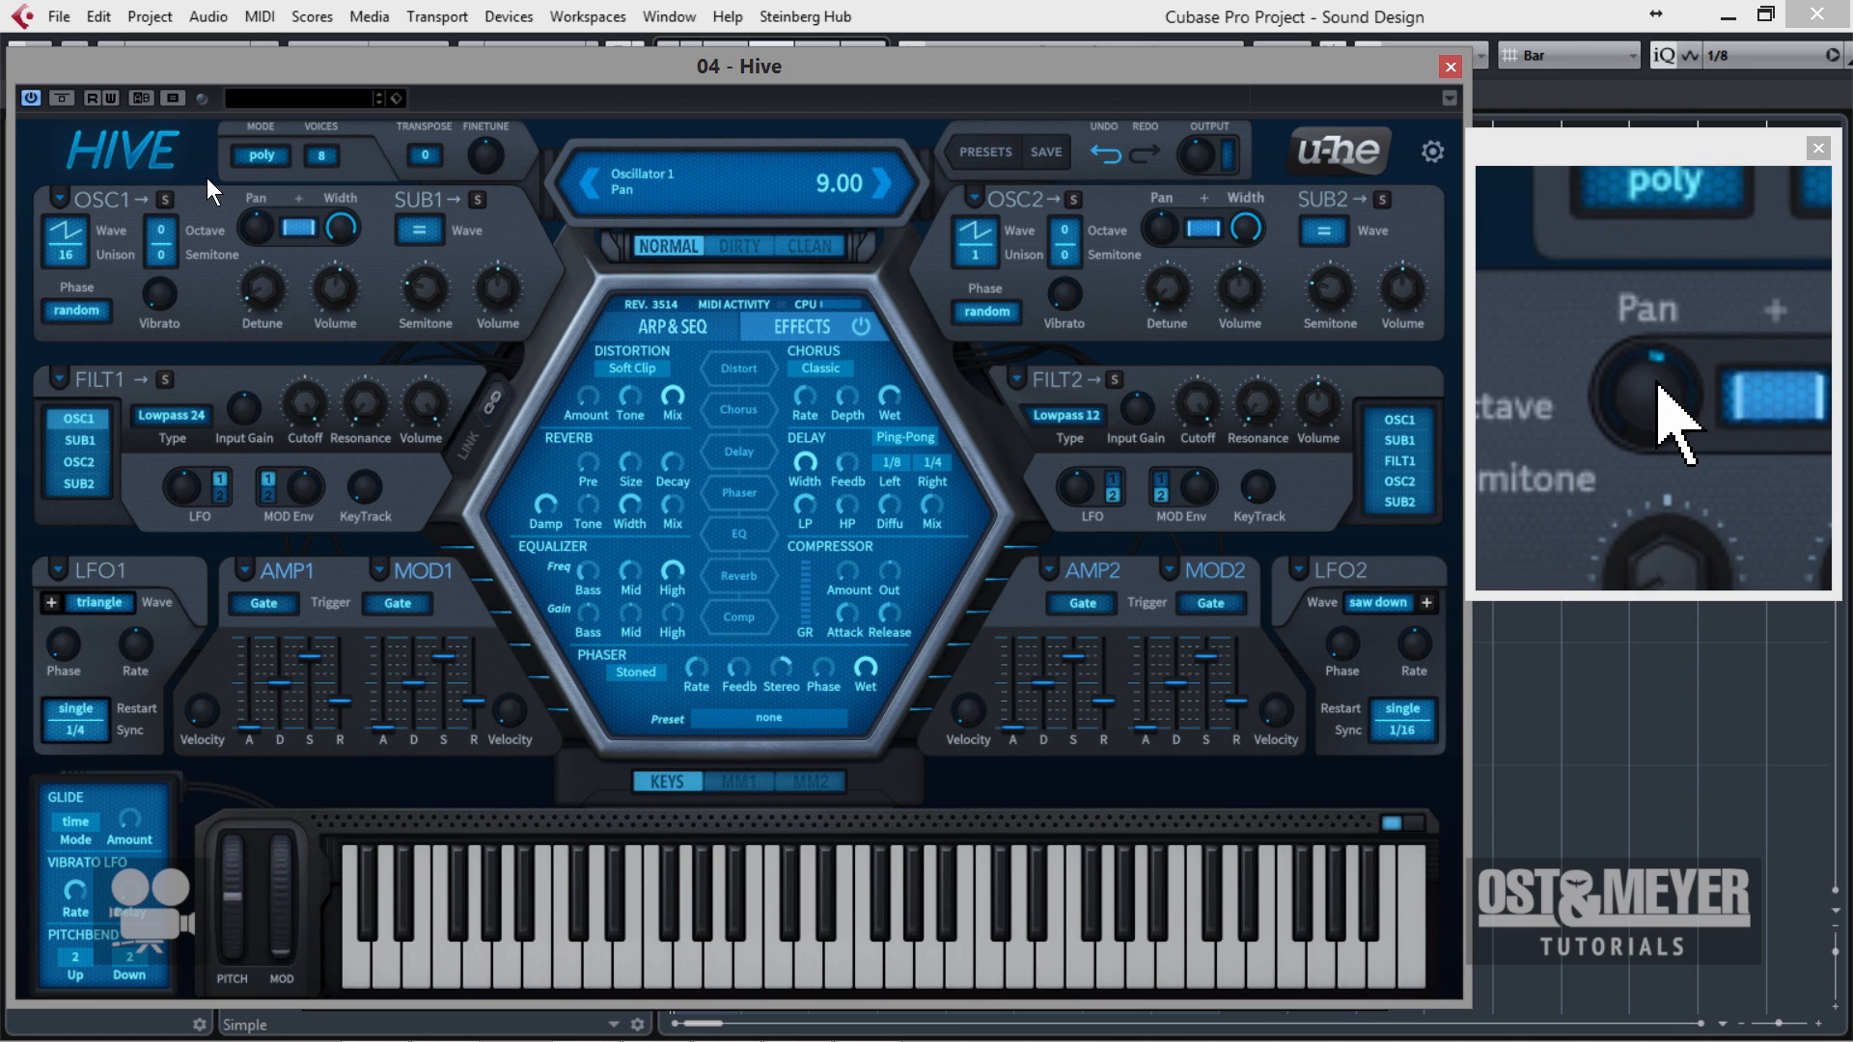
pyautogui.moveTo(335, 224)
pyautogui.mouseDown()
pyautogui.moveTo(330, 265)
pyautogui.moveTo(338, 221)
pyautogui.mouseUp()
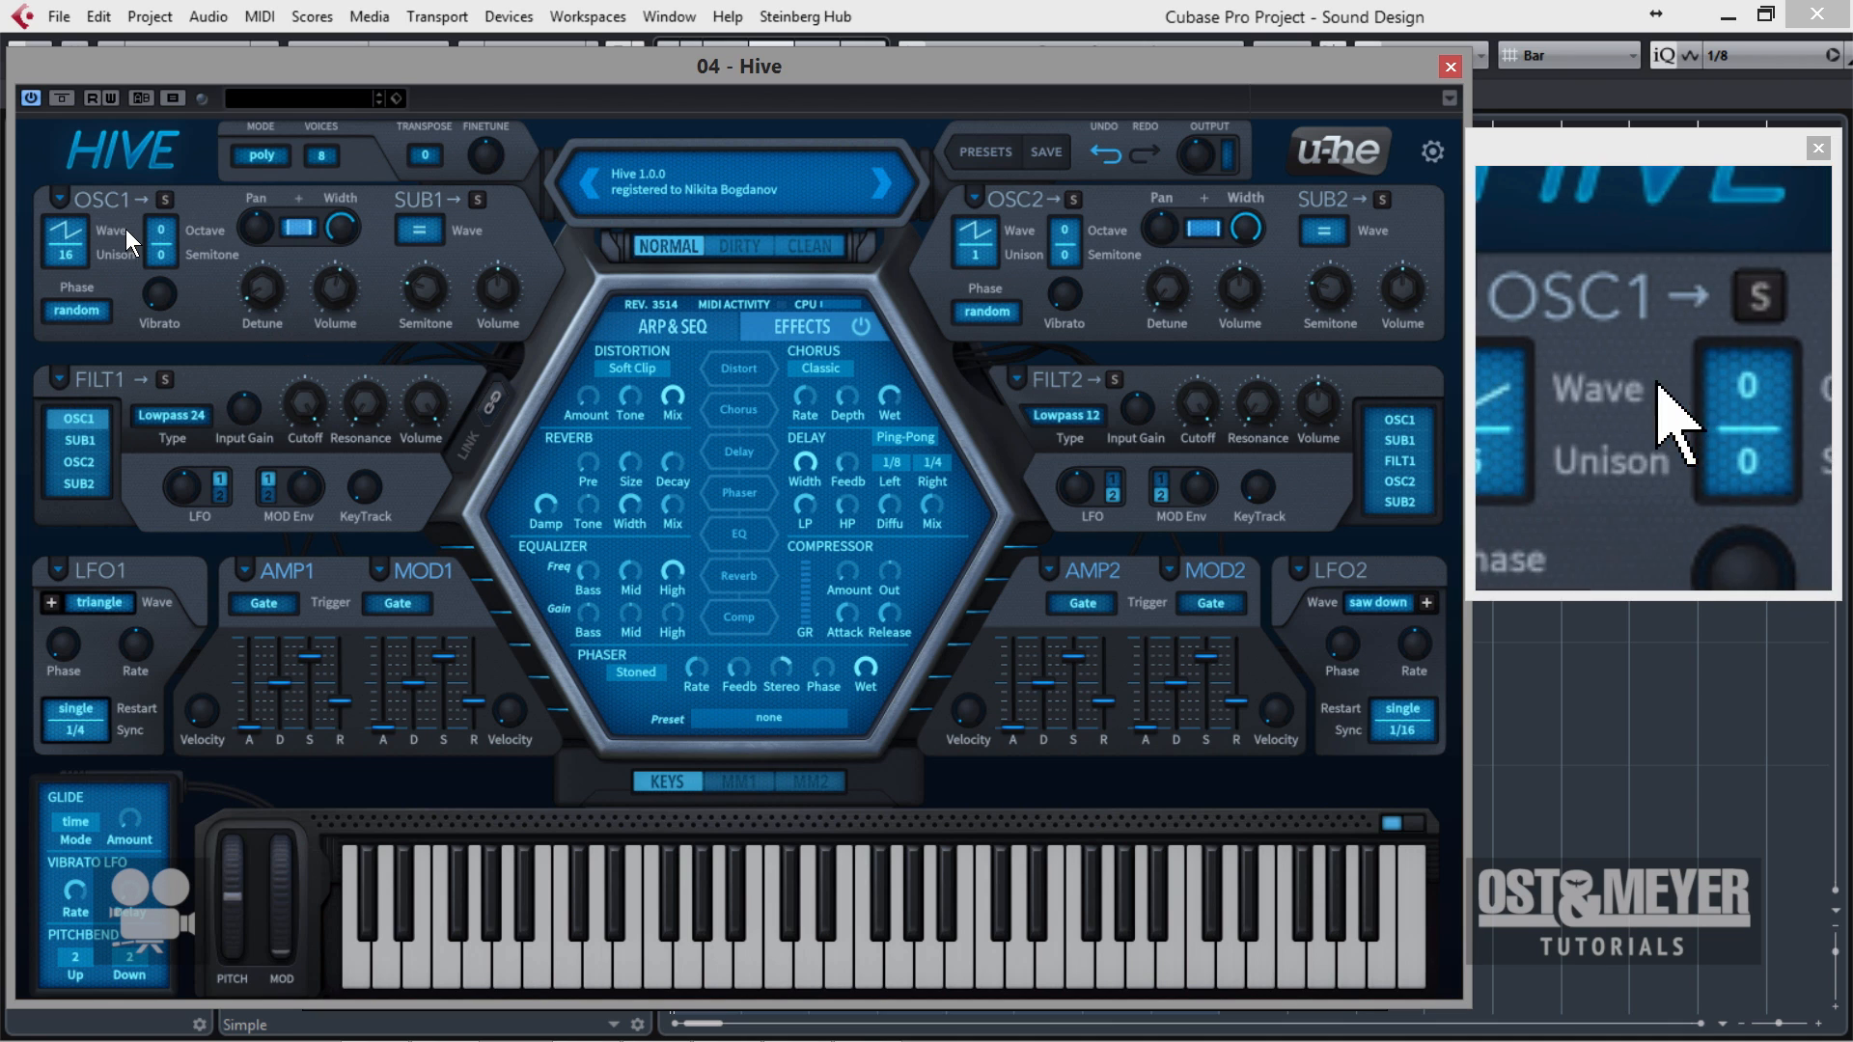
# Try the flow phase mode on oscillator 1, and return it to random.
pyautogui.click(91, 311)
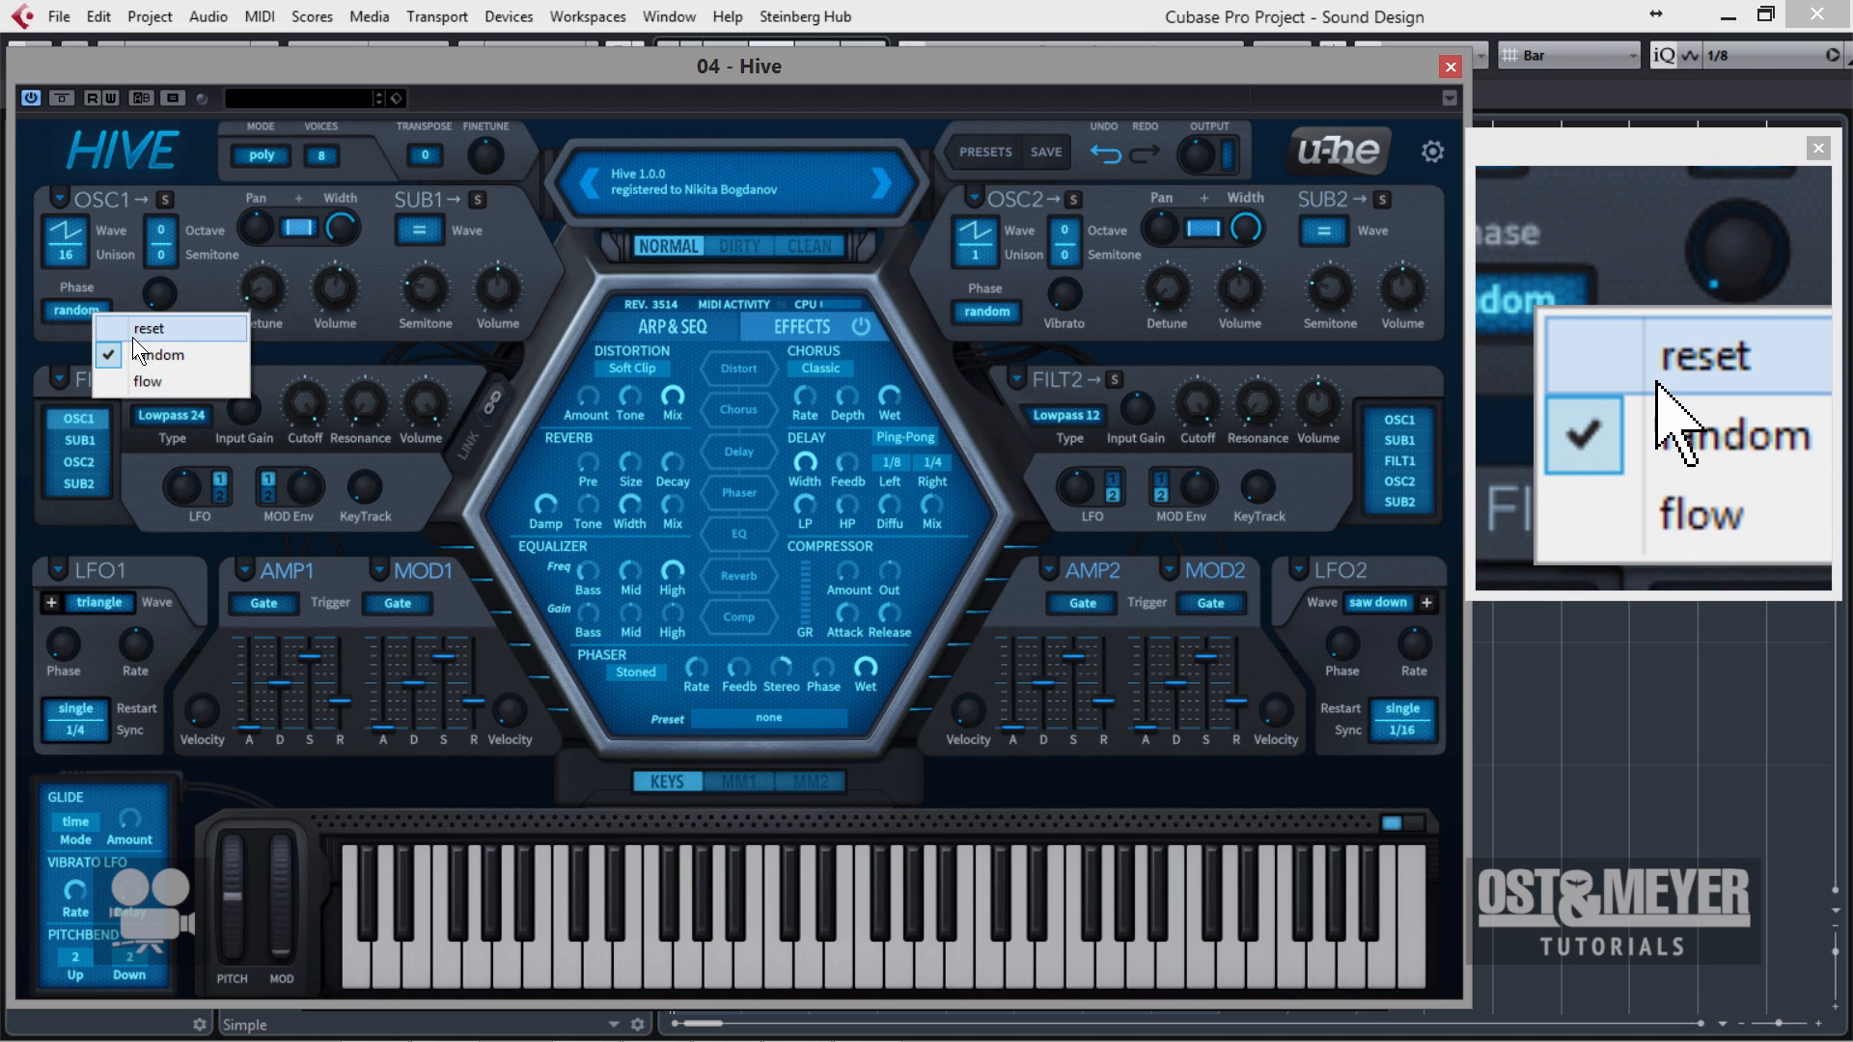
pyautogui.click(104, 289)
pyautogui.click(86, 303)
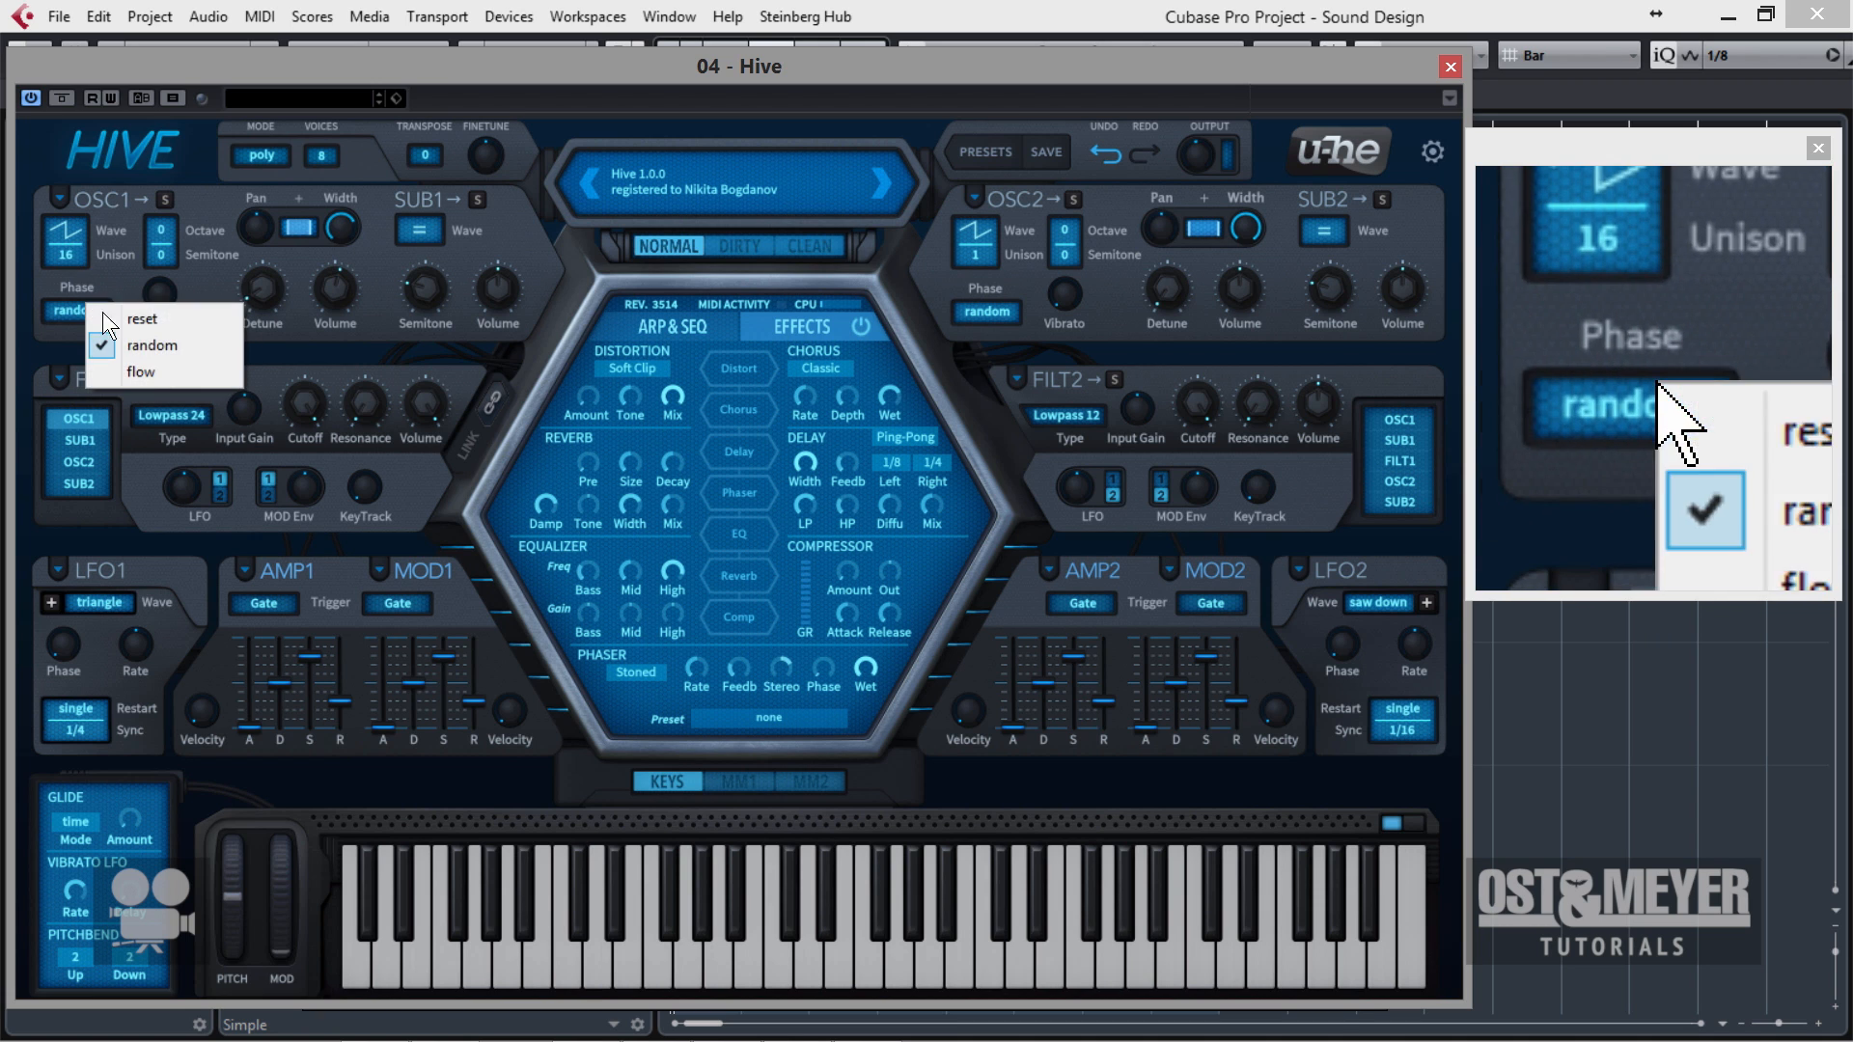
pyautogui.click(170, 364)
pyautogui.click(73, 308)
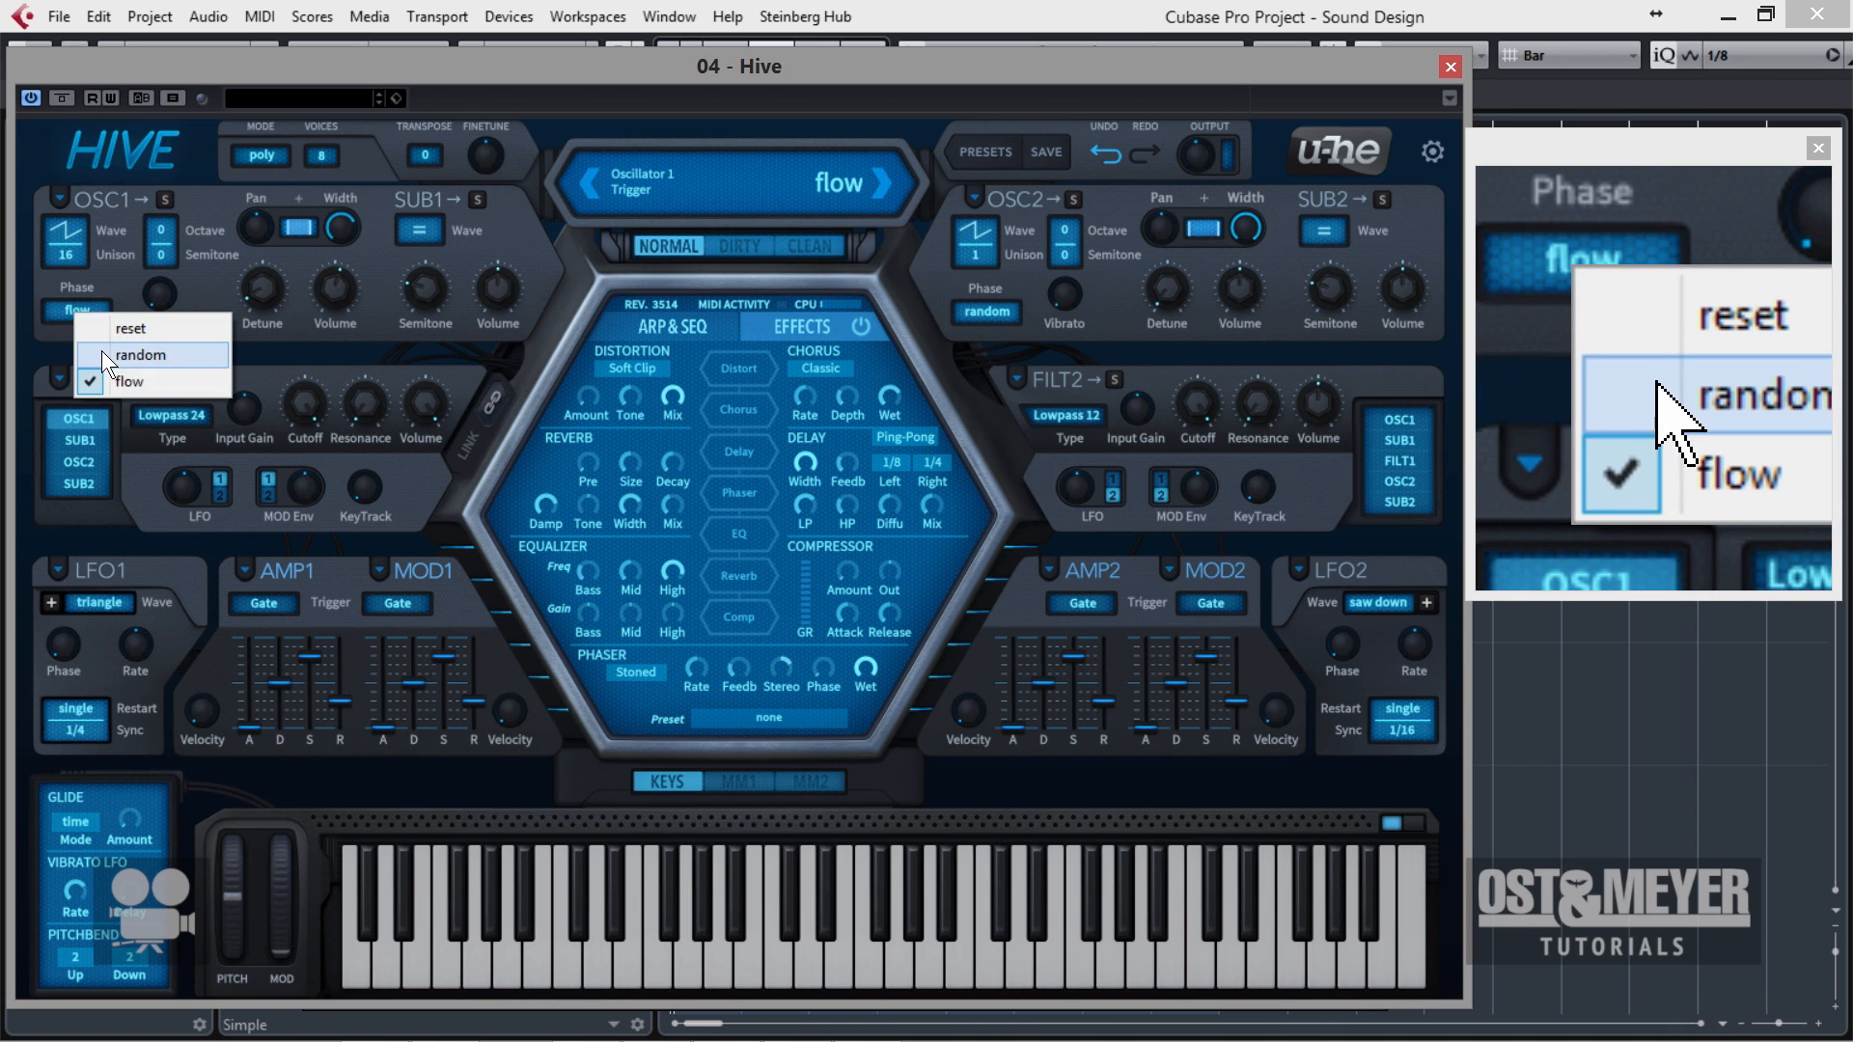
pyautogui.click(101, 350)
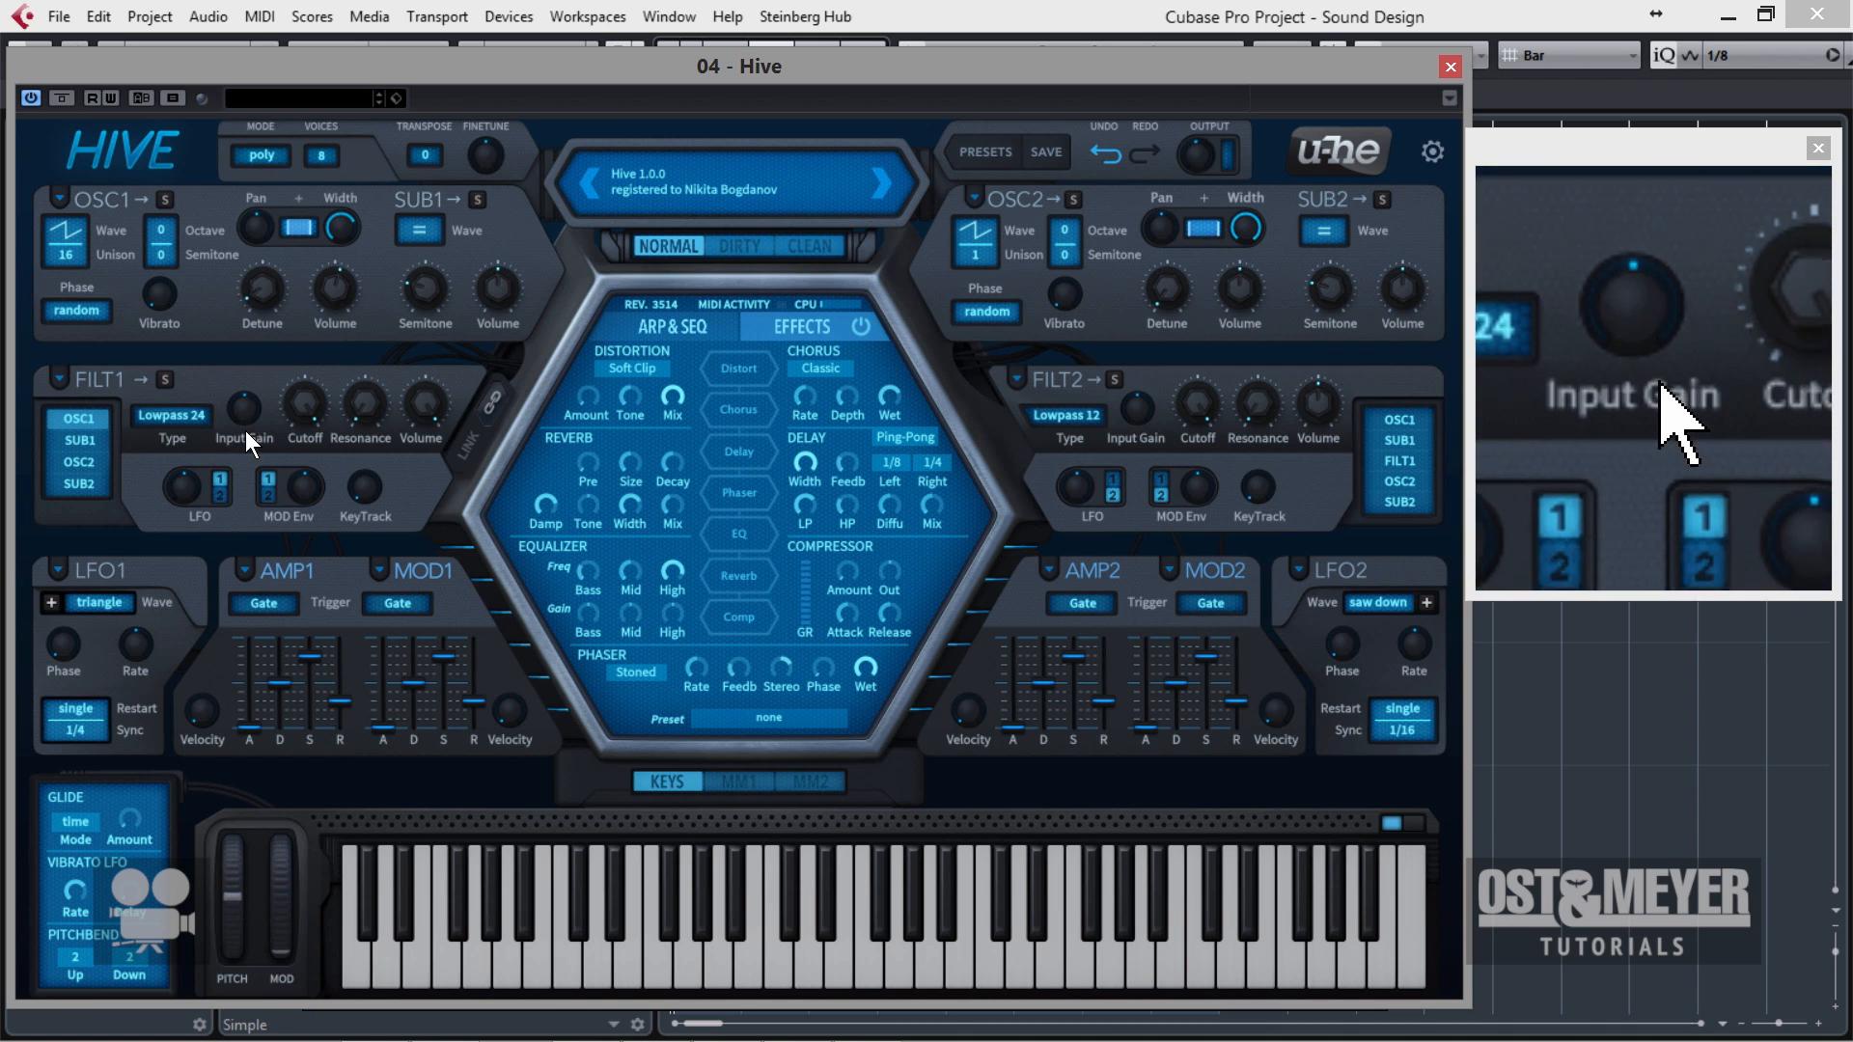
# Keep filter 1 on the Lowpass 24 type and lower its cutoff.
pyautogui.click(189, 415)
pyautogui.click(233, 459)
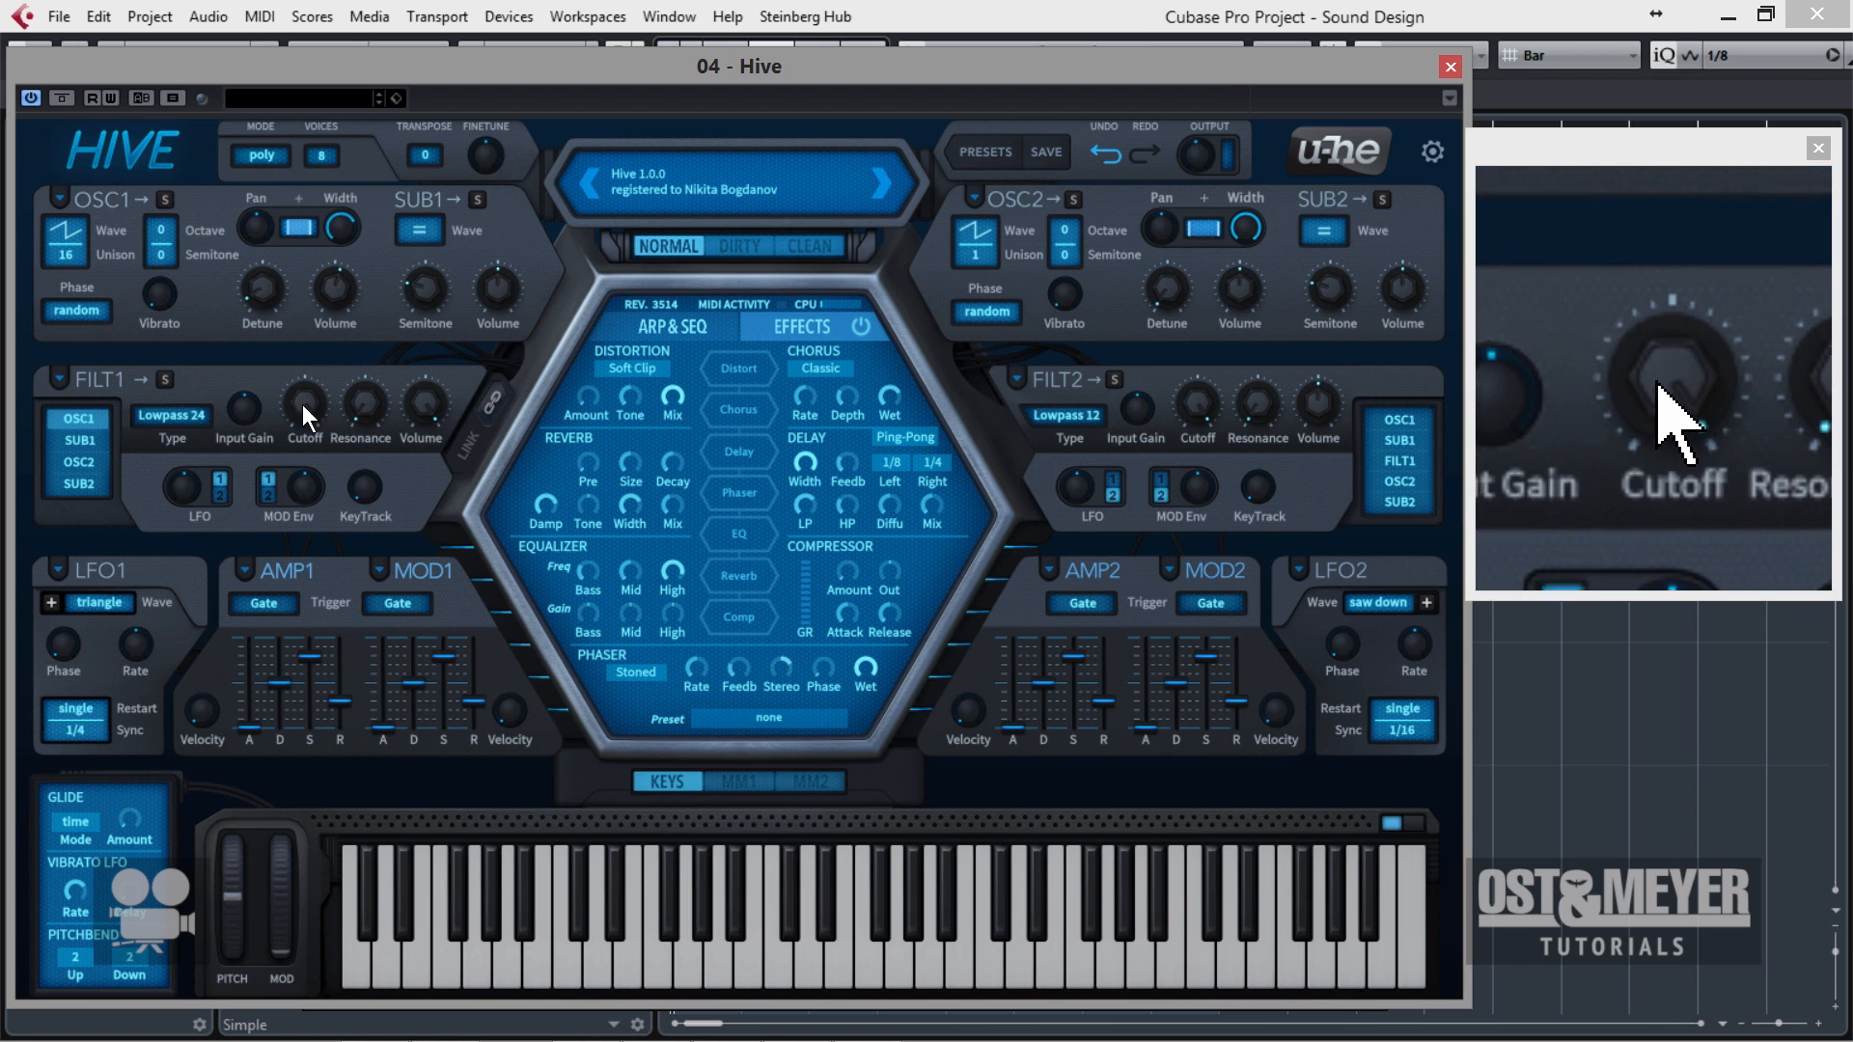
pyautogui.moveTo(302, 404); pyautogui.dragTo(286, 521)
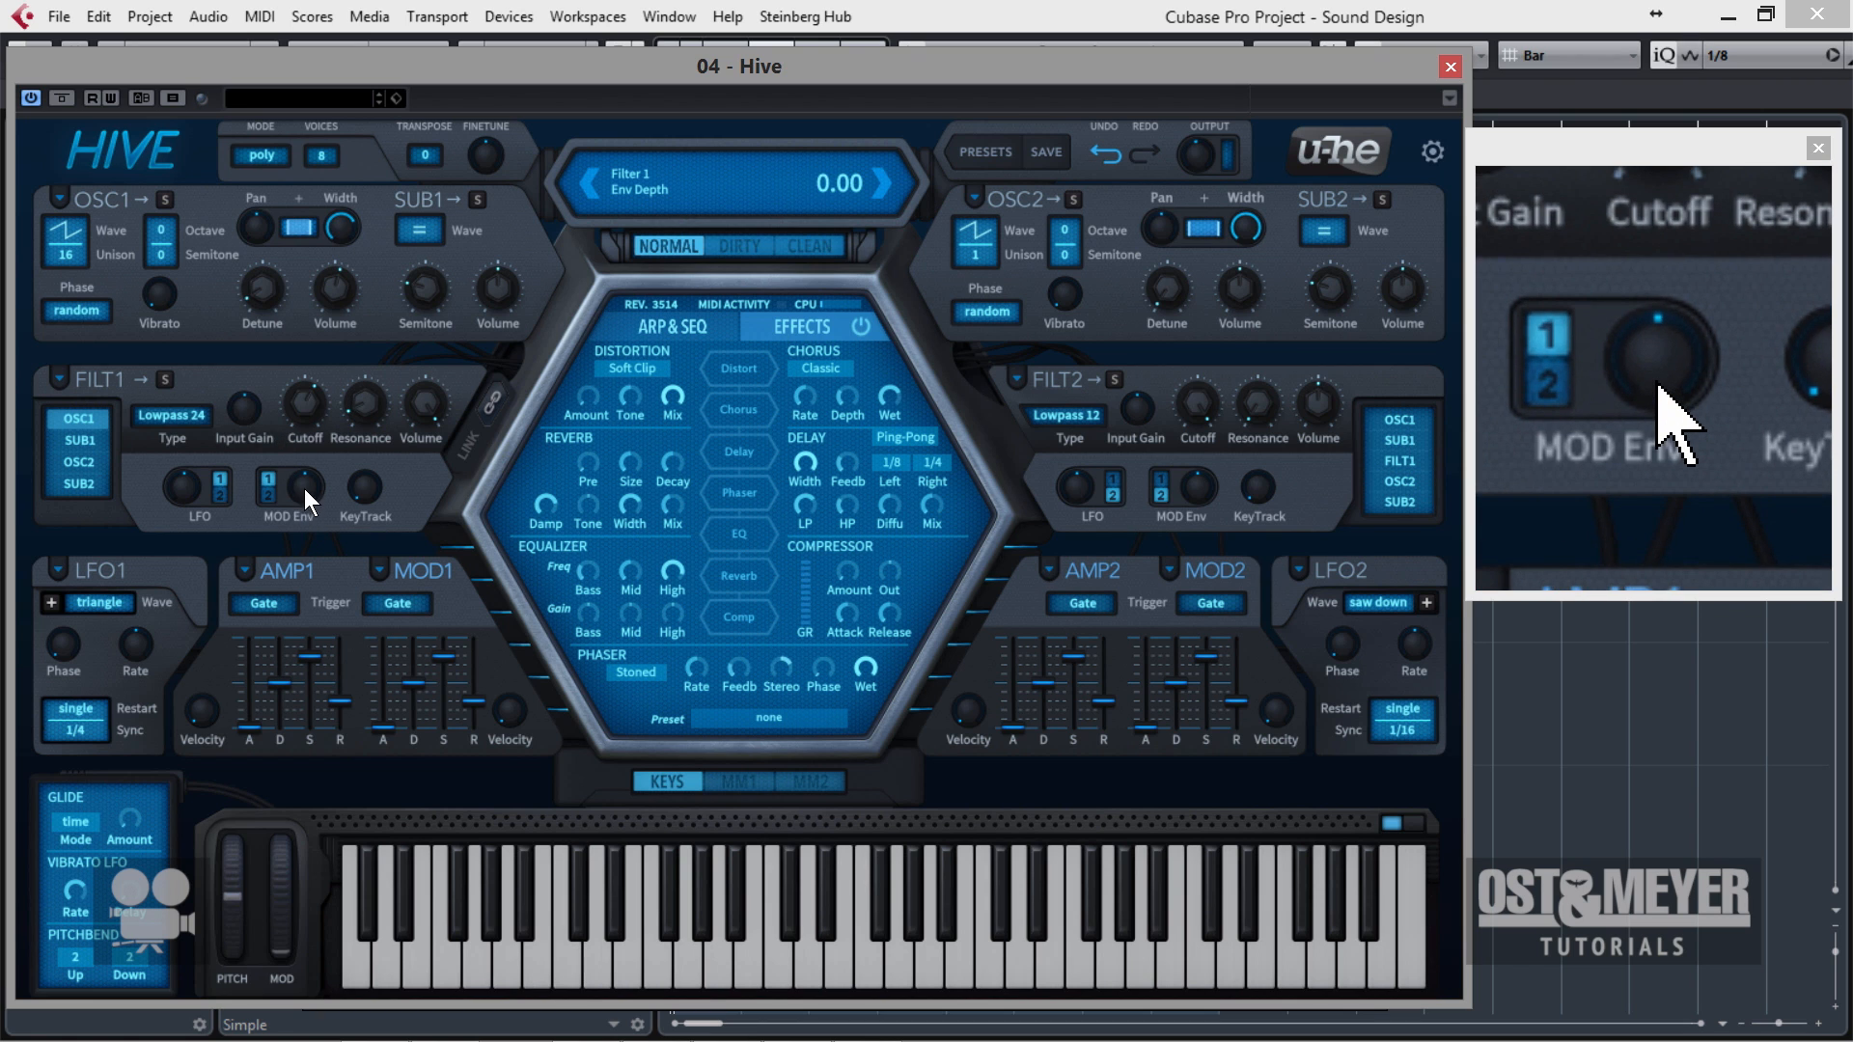
# Raise filter 1's MOD Env depth slightly and keep modulation envelope 1 as its source after trying envelope 2.
pyautogui.moveTo(304, 488)
pyautogui.mouseDown()
pyautogui.moveTo(323, 468)
pyautogui.moveTo(313, 479)
pyautogui.mouseUp()
pyautogui.click(269, 477)
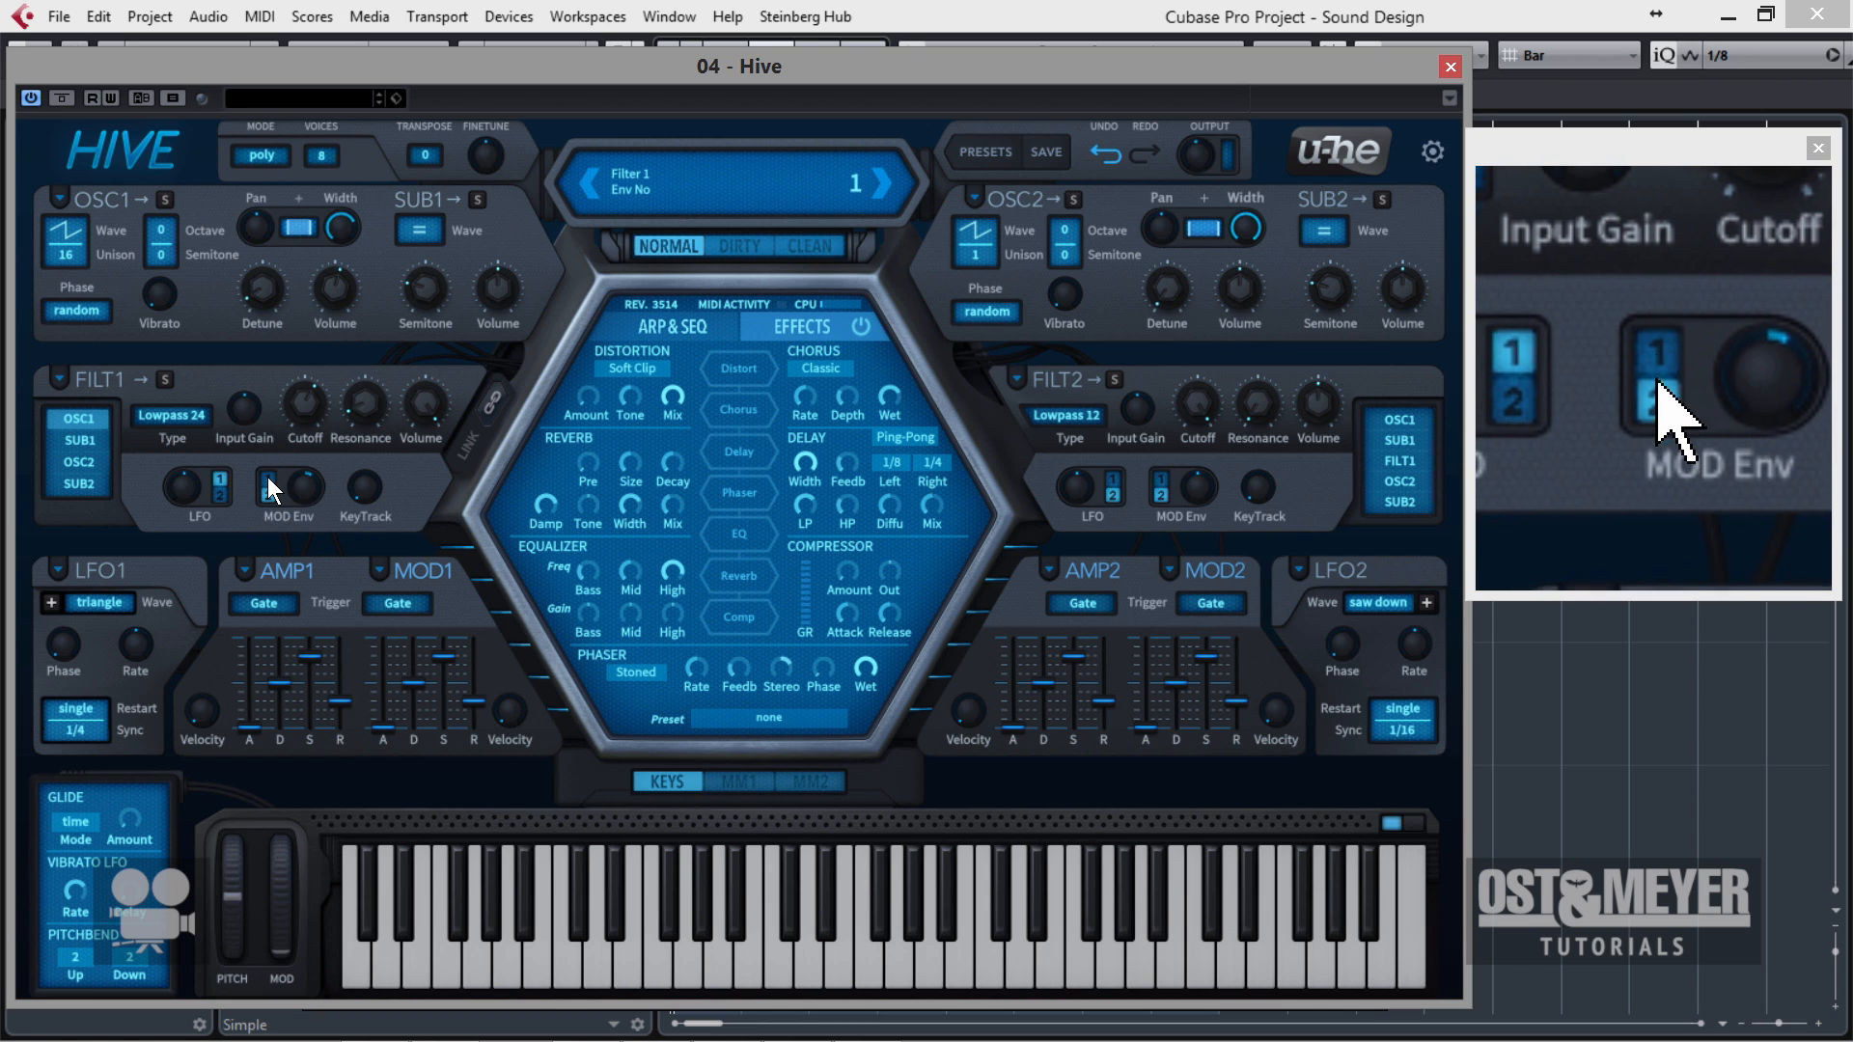
pyautogui.click(270, 496)
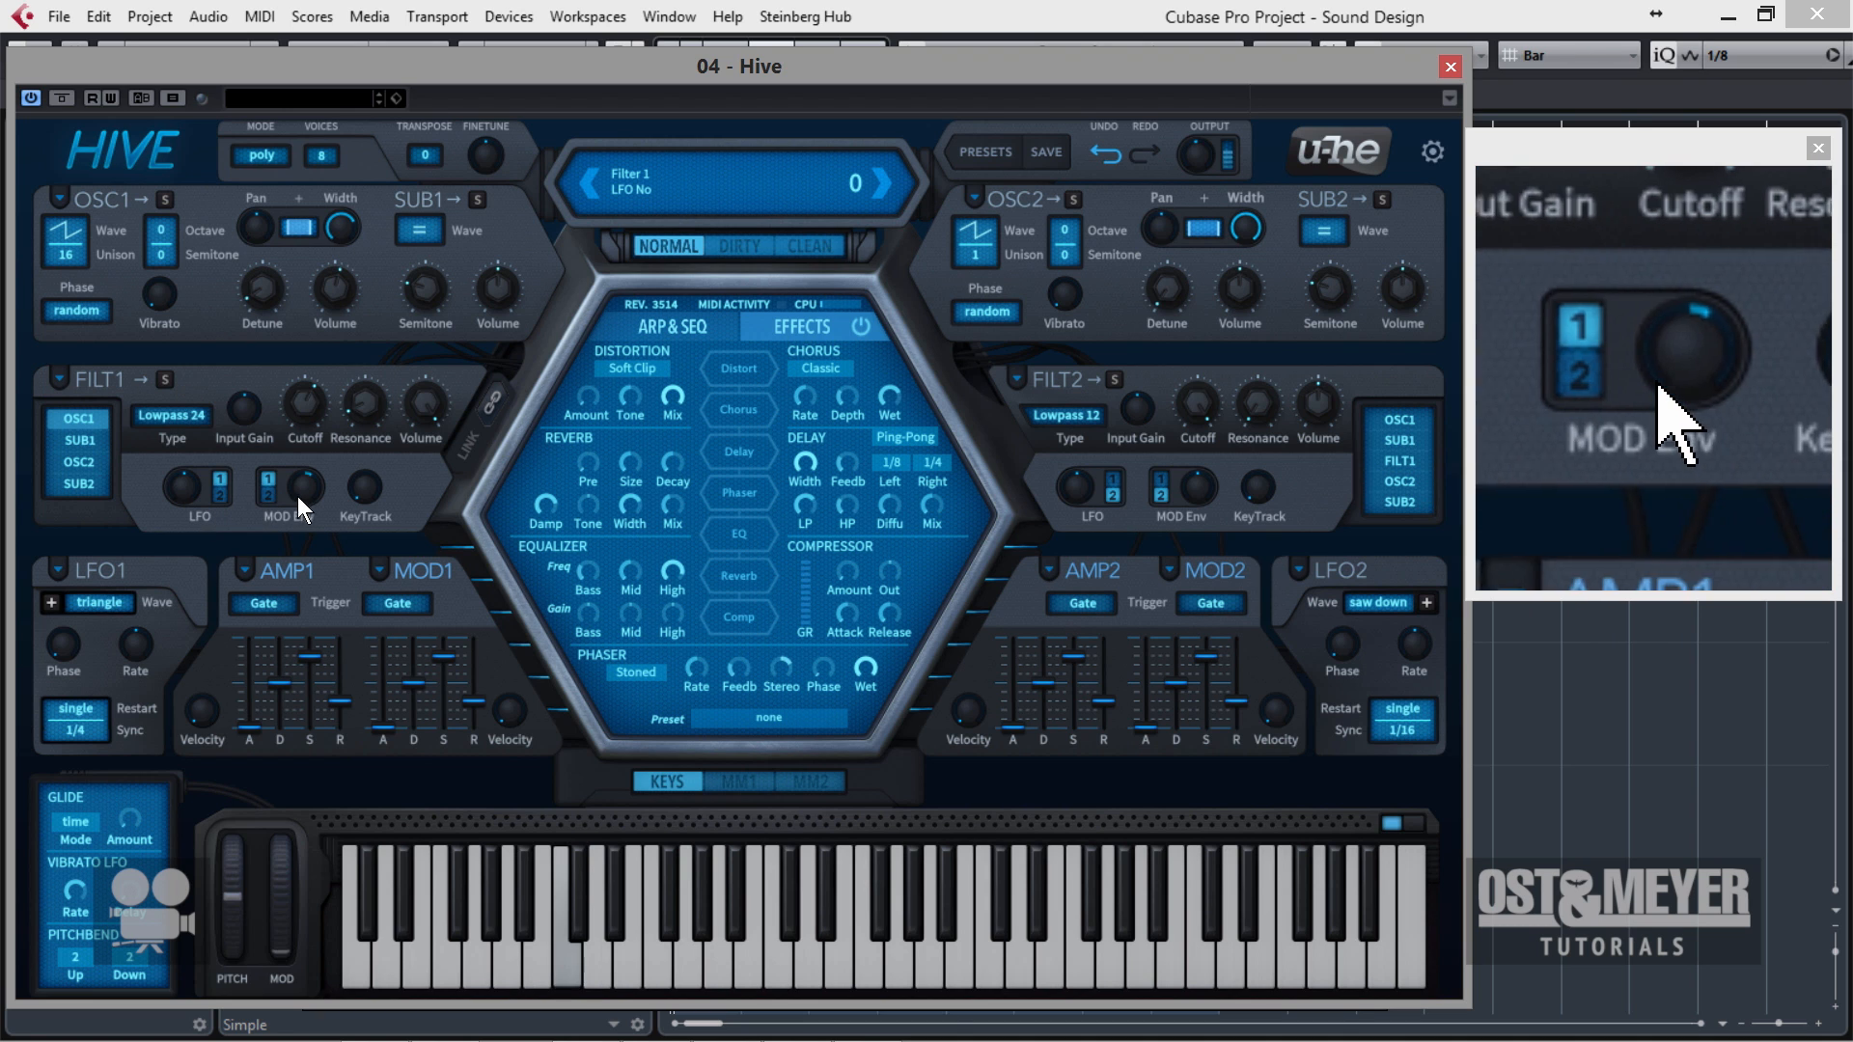
pyautogui.moveTo(300, 489); pyautogui.dragTo(300, 488)
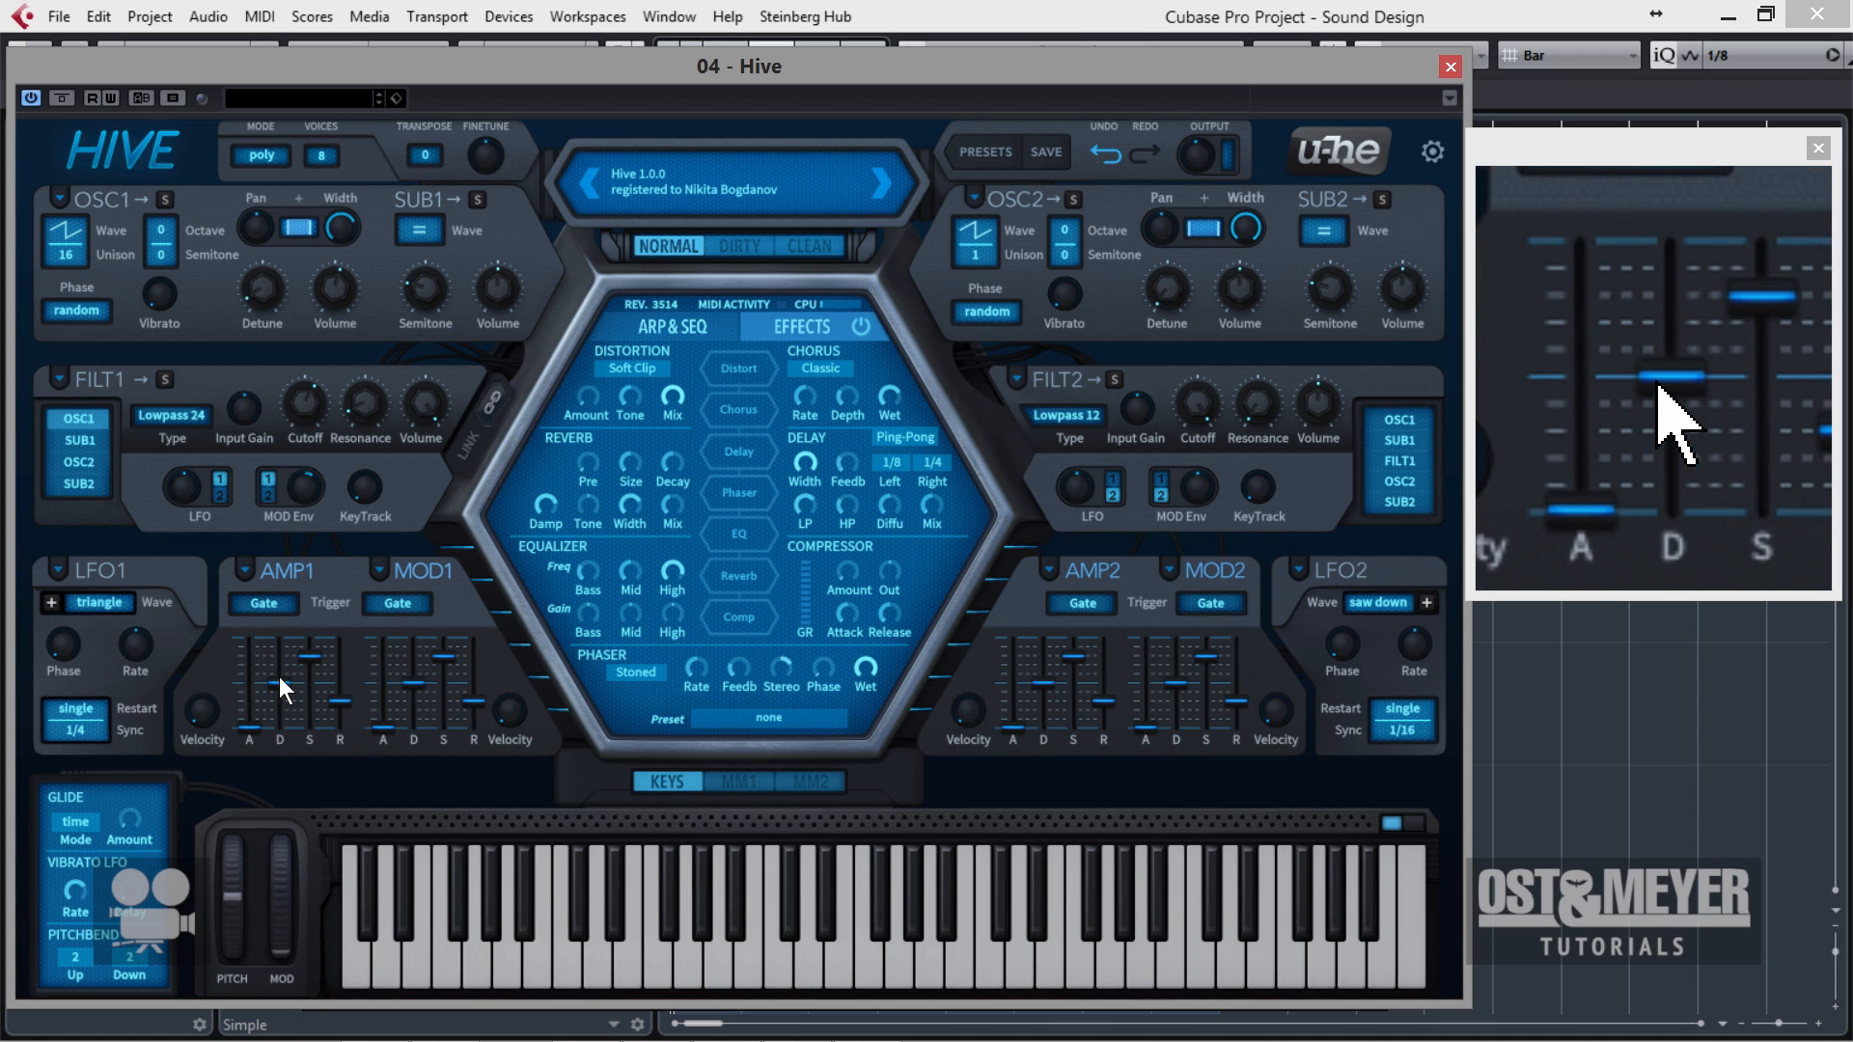
# Shorten the MOD1 envelope's decay, and rebalance filter 1's cutoff with a MOD Env depth of 46.00.
pyautogui.moveTo(296, 660)
pyautogui.mouseDown()
pyautogui.moveTo(326, 763)
pyautogui.moveTo(314, 662)
pyautogui.mouseUp()
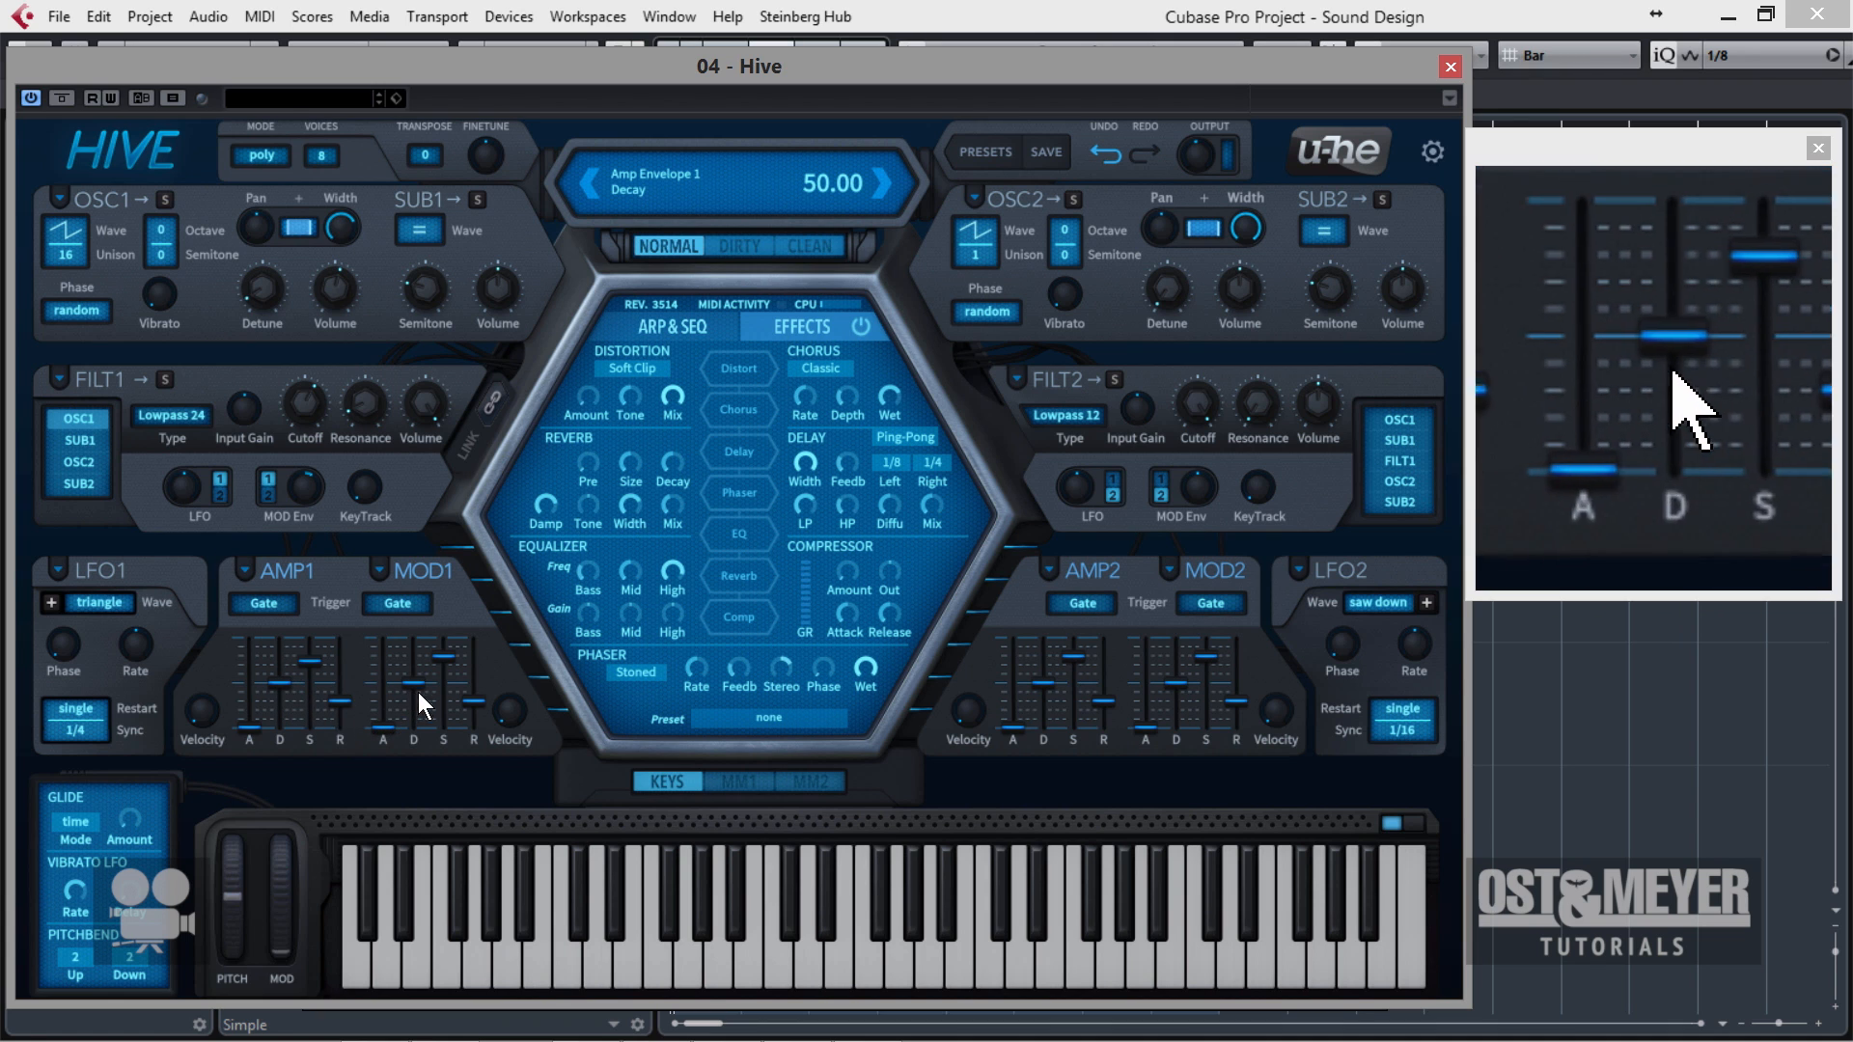
pyautogui.moveTo(419, 692); pyautogui.dragTo(433, 760)
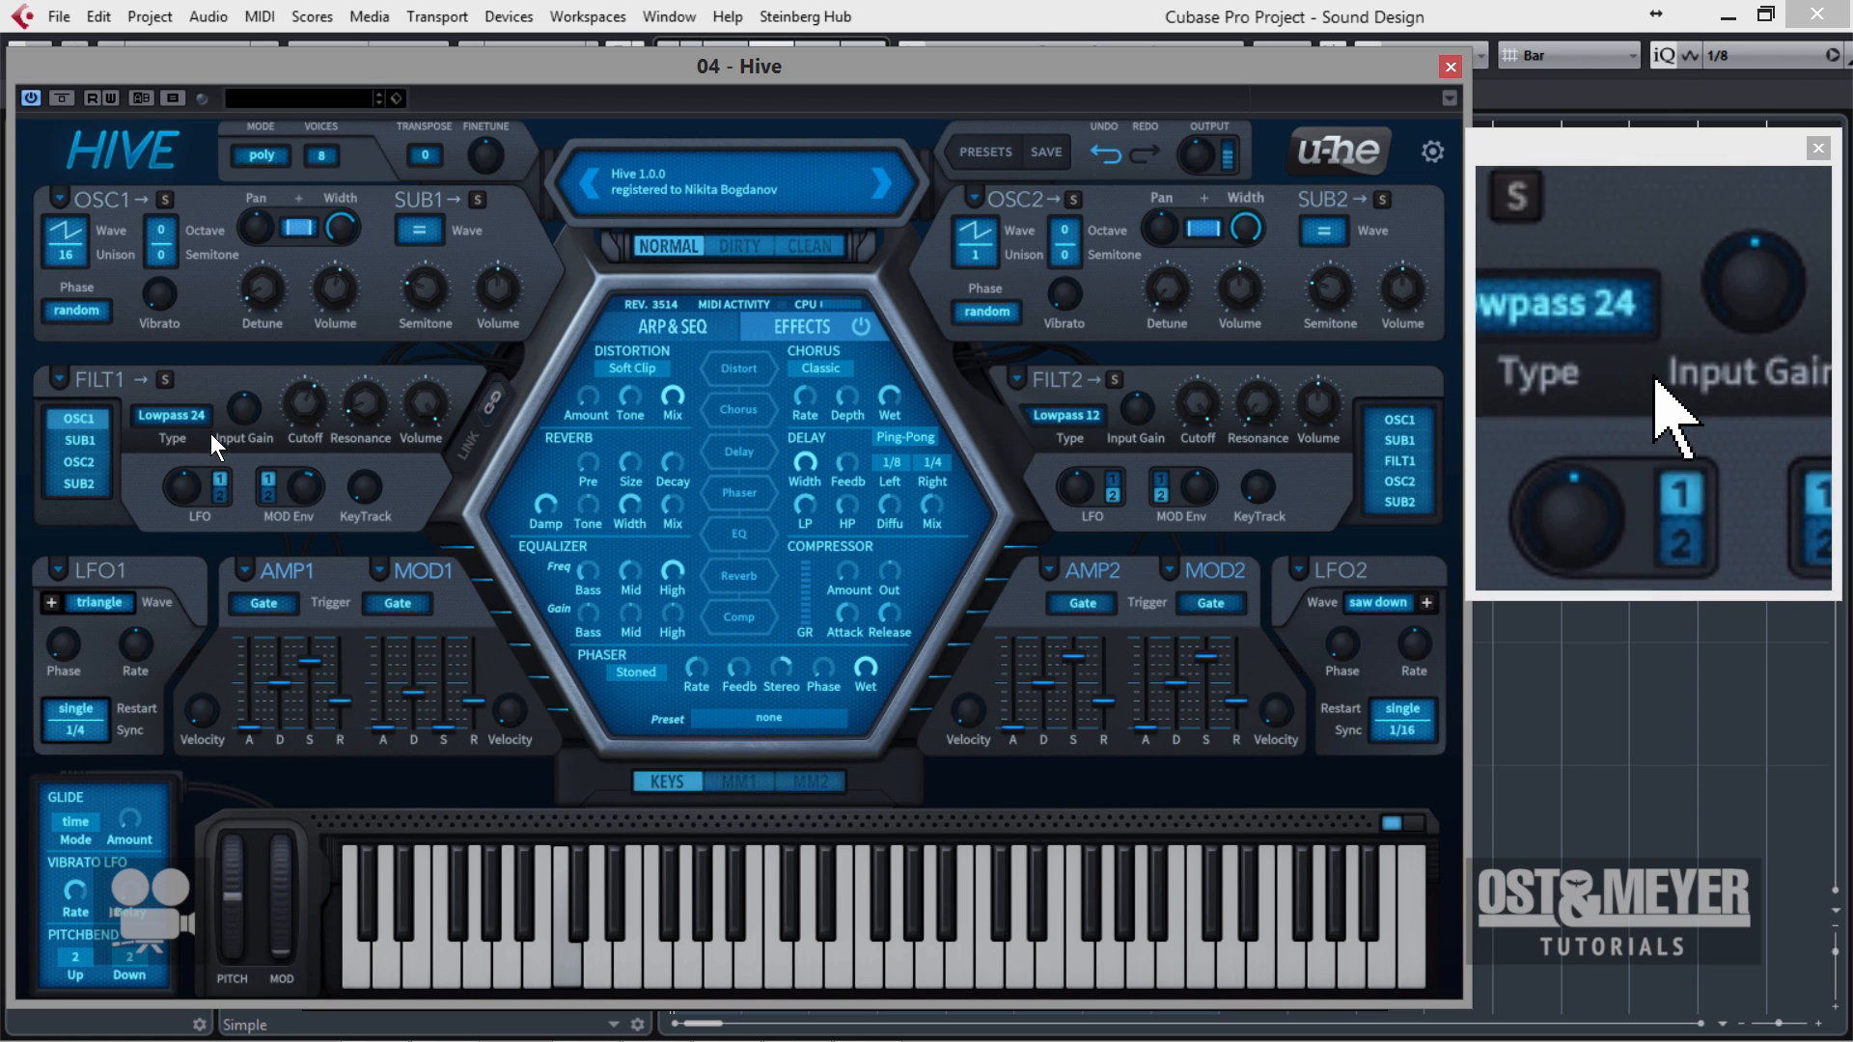
pyautogui.moveTo(319, 418); pyautogui.dragTo(333, 470)
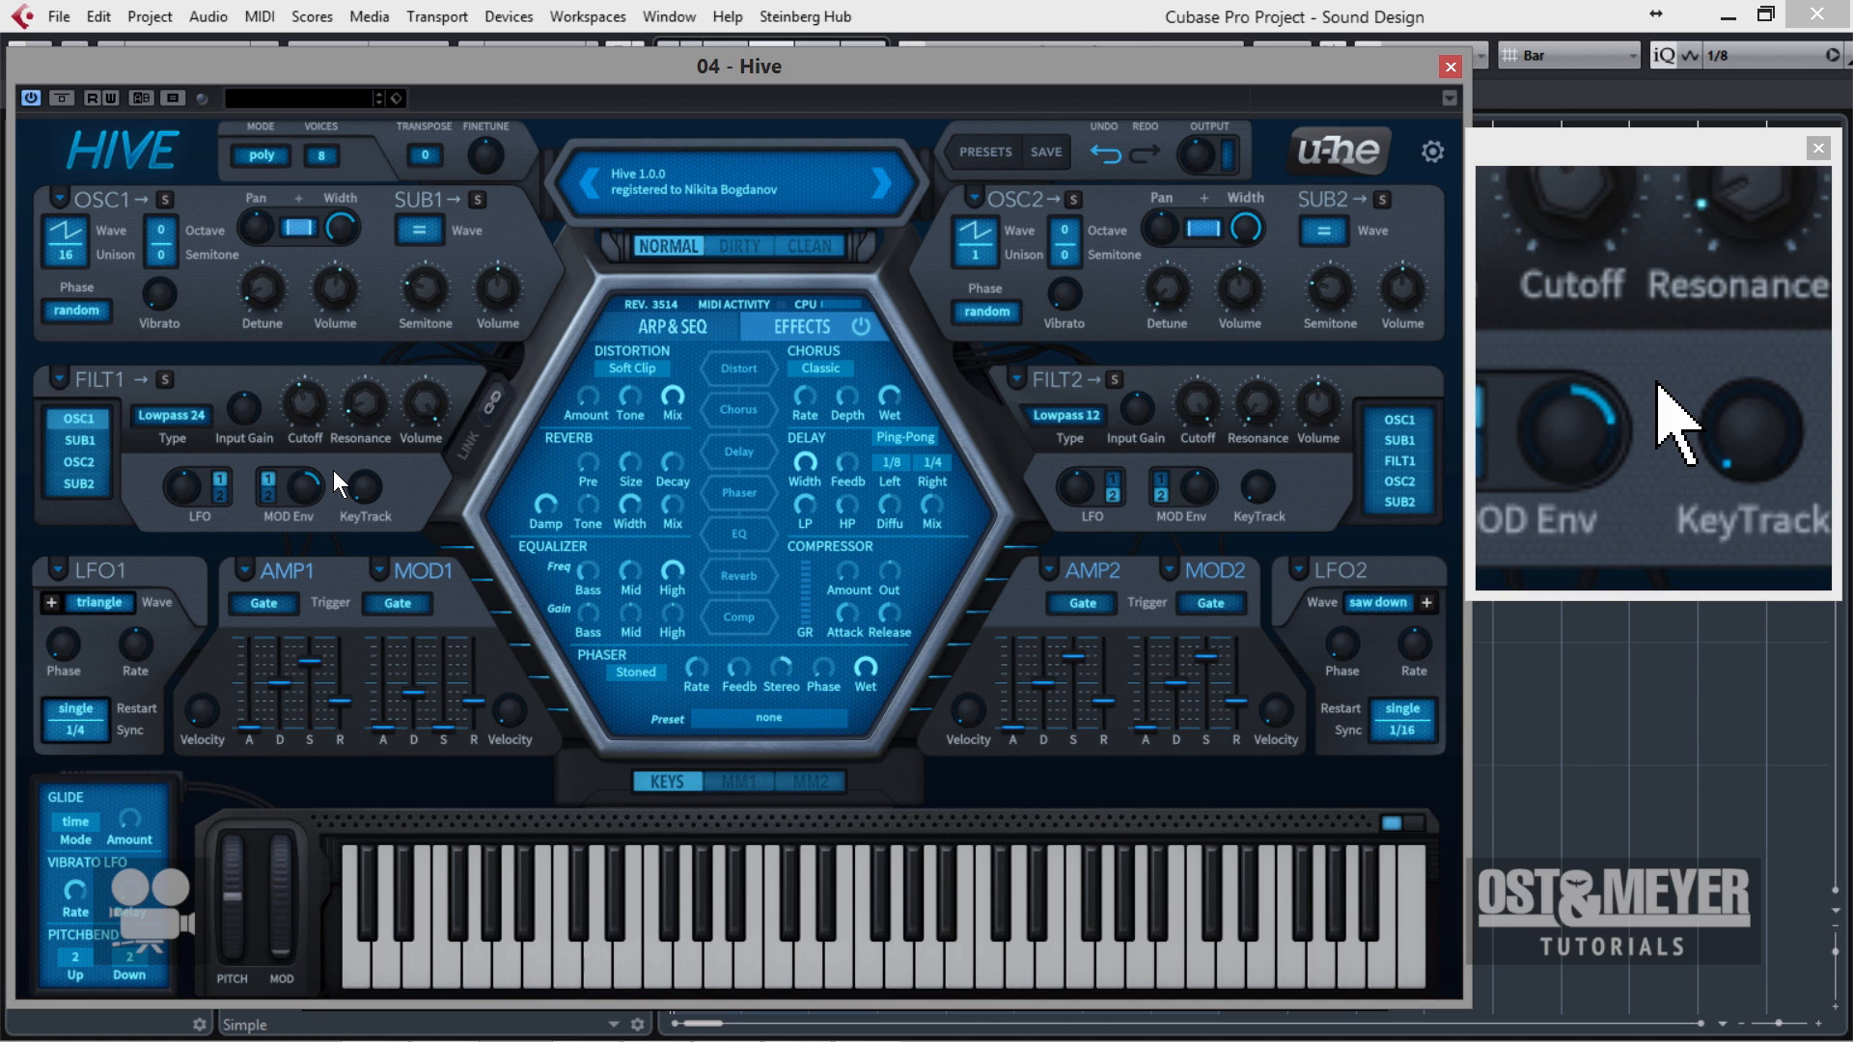
pyautogui.moveTo(303, 489); pyautogui.dragTo(242, 393)
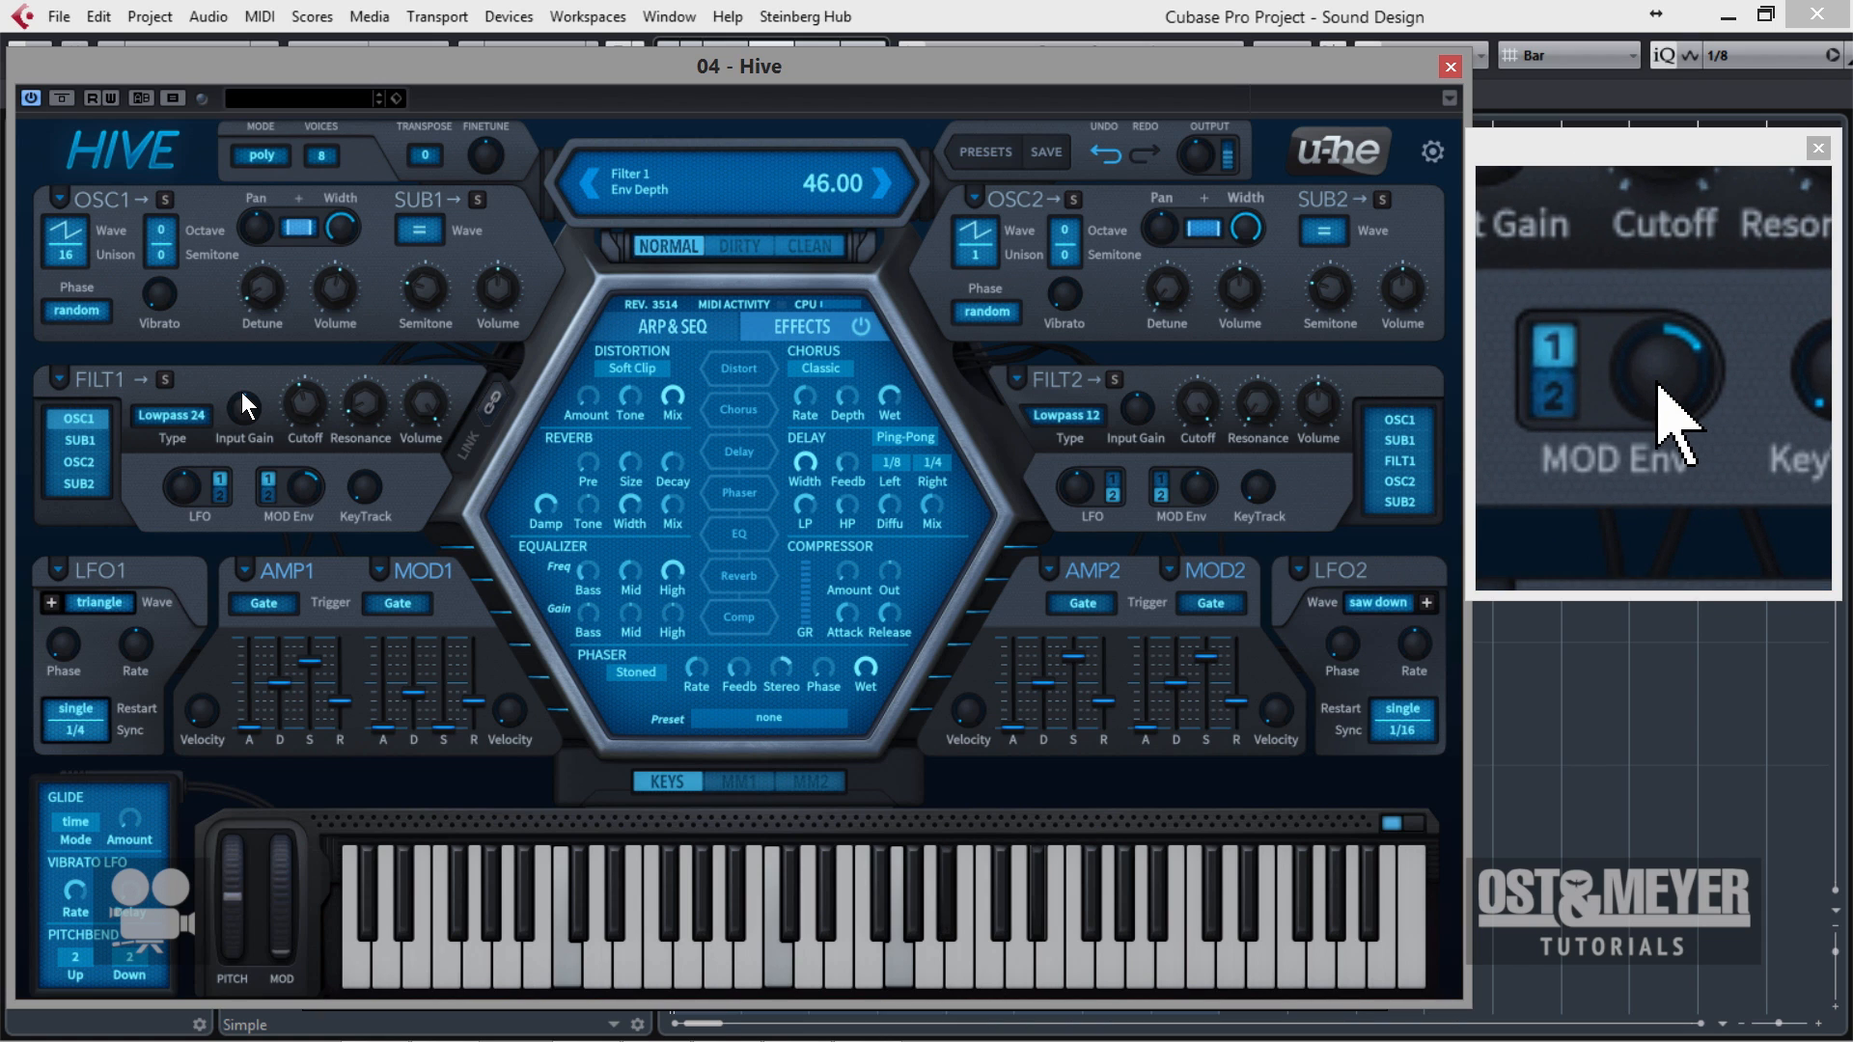
# Compare oscillator 1's flow phase mode with the random mode, keeping random.
pyautogui.click(94, 309)
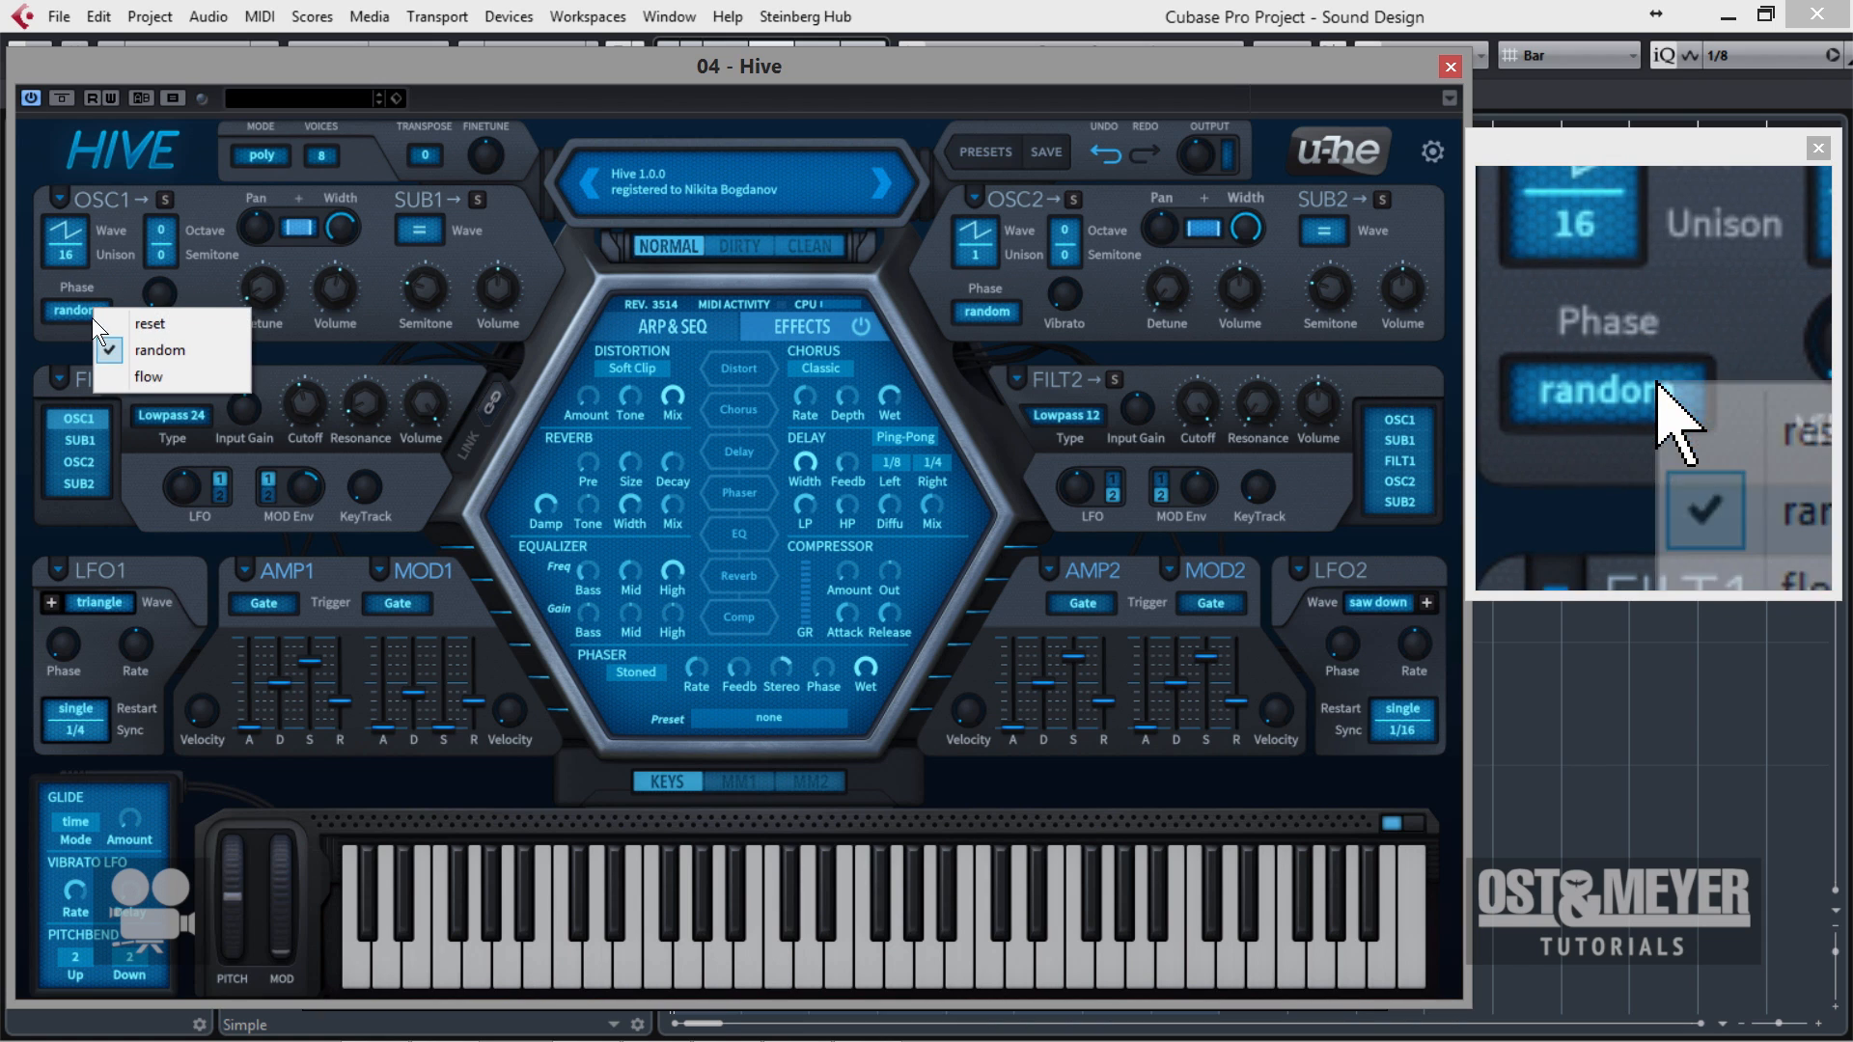
pyautogui.click(150, 378)
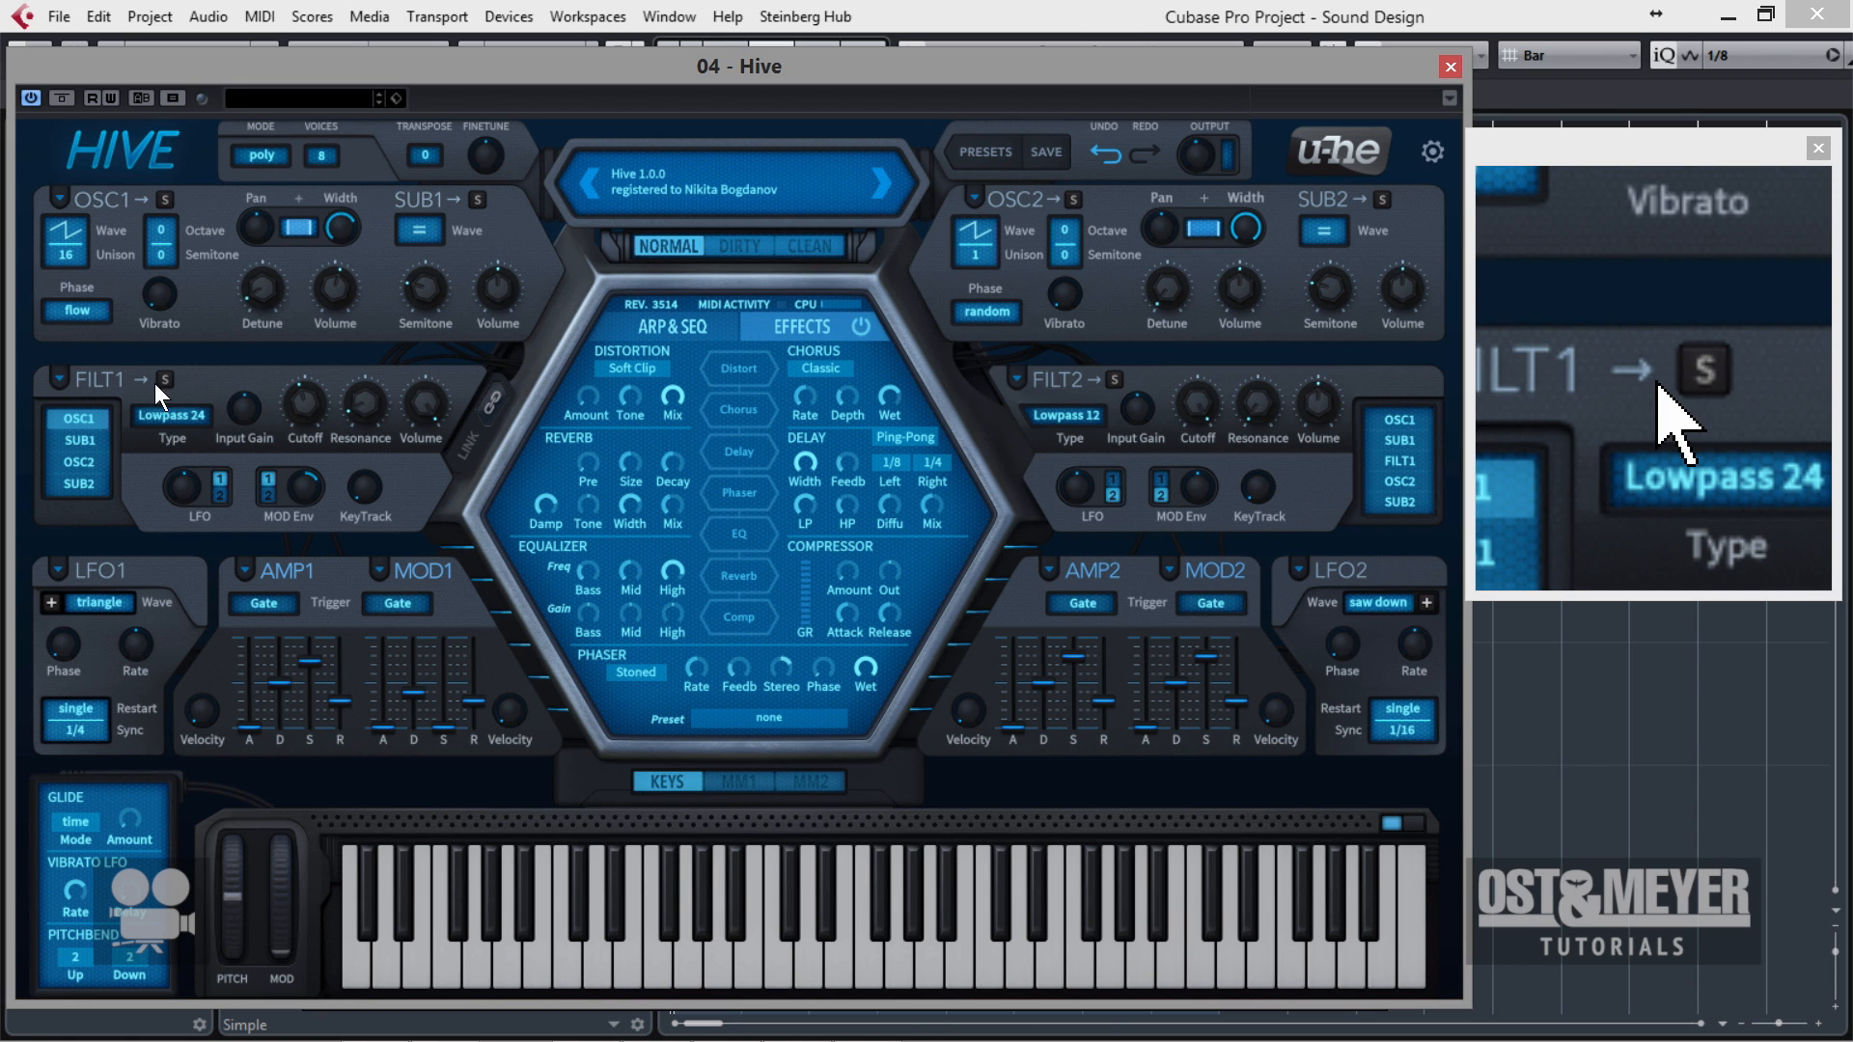
pyautogui.click(81, 311)
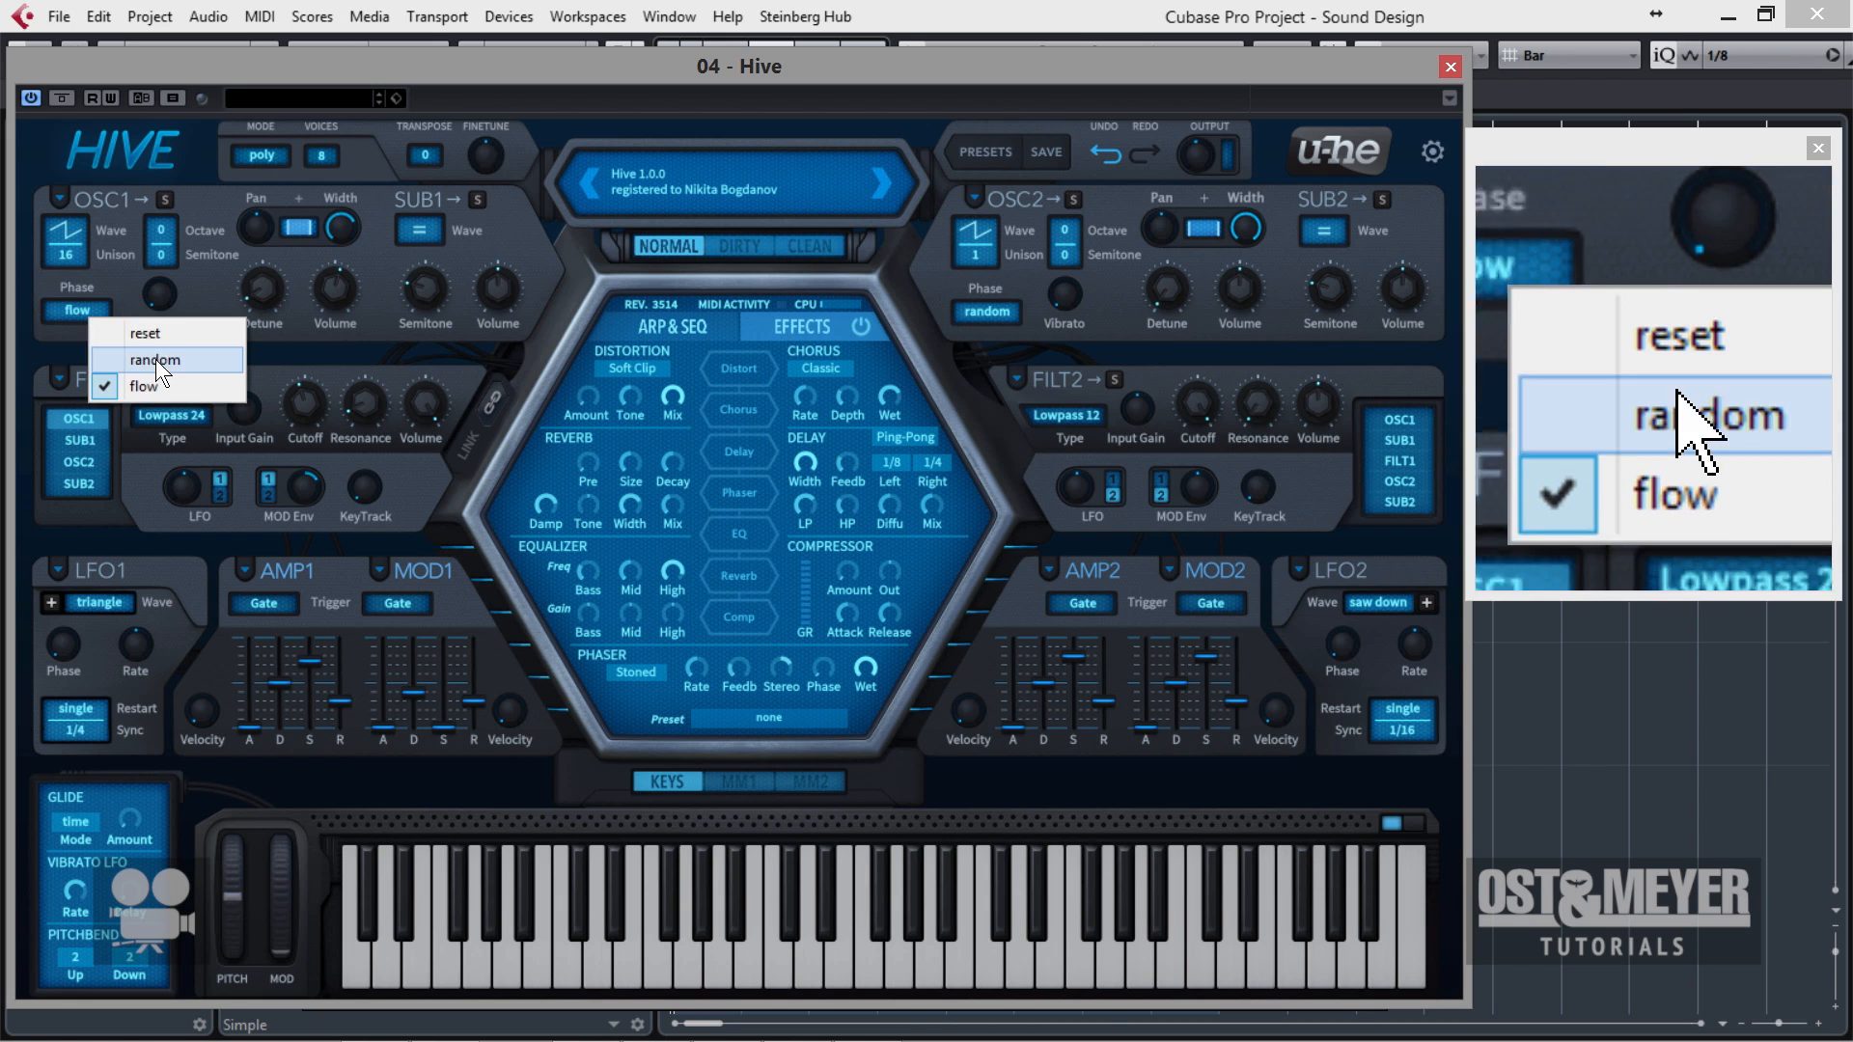
pyautogui.click(155, 359)
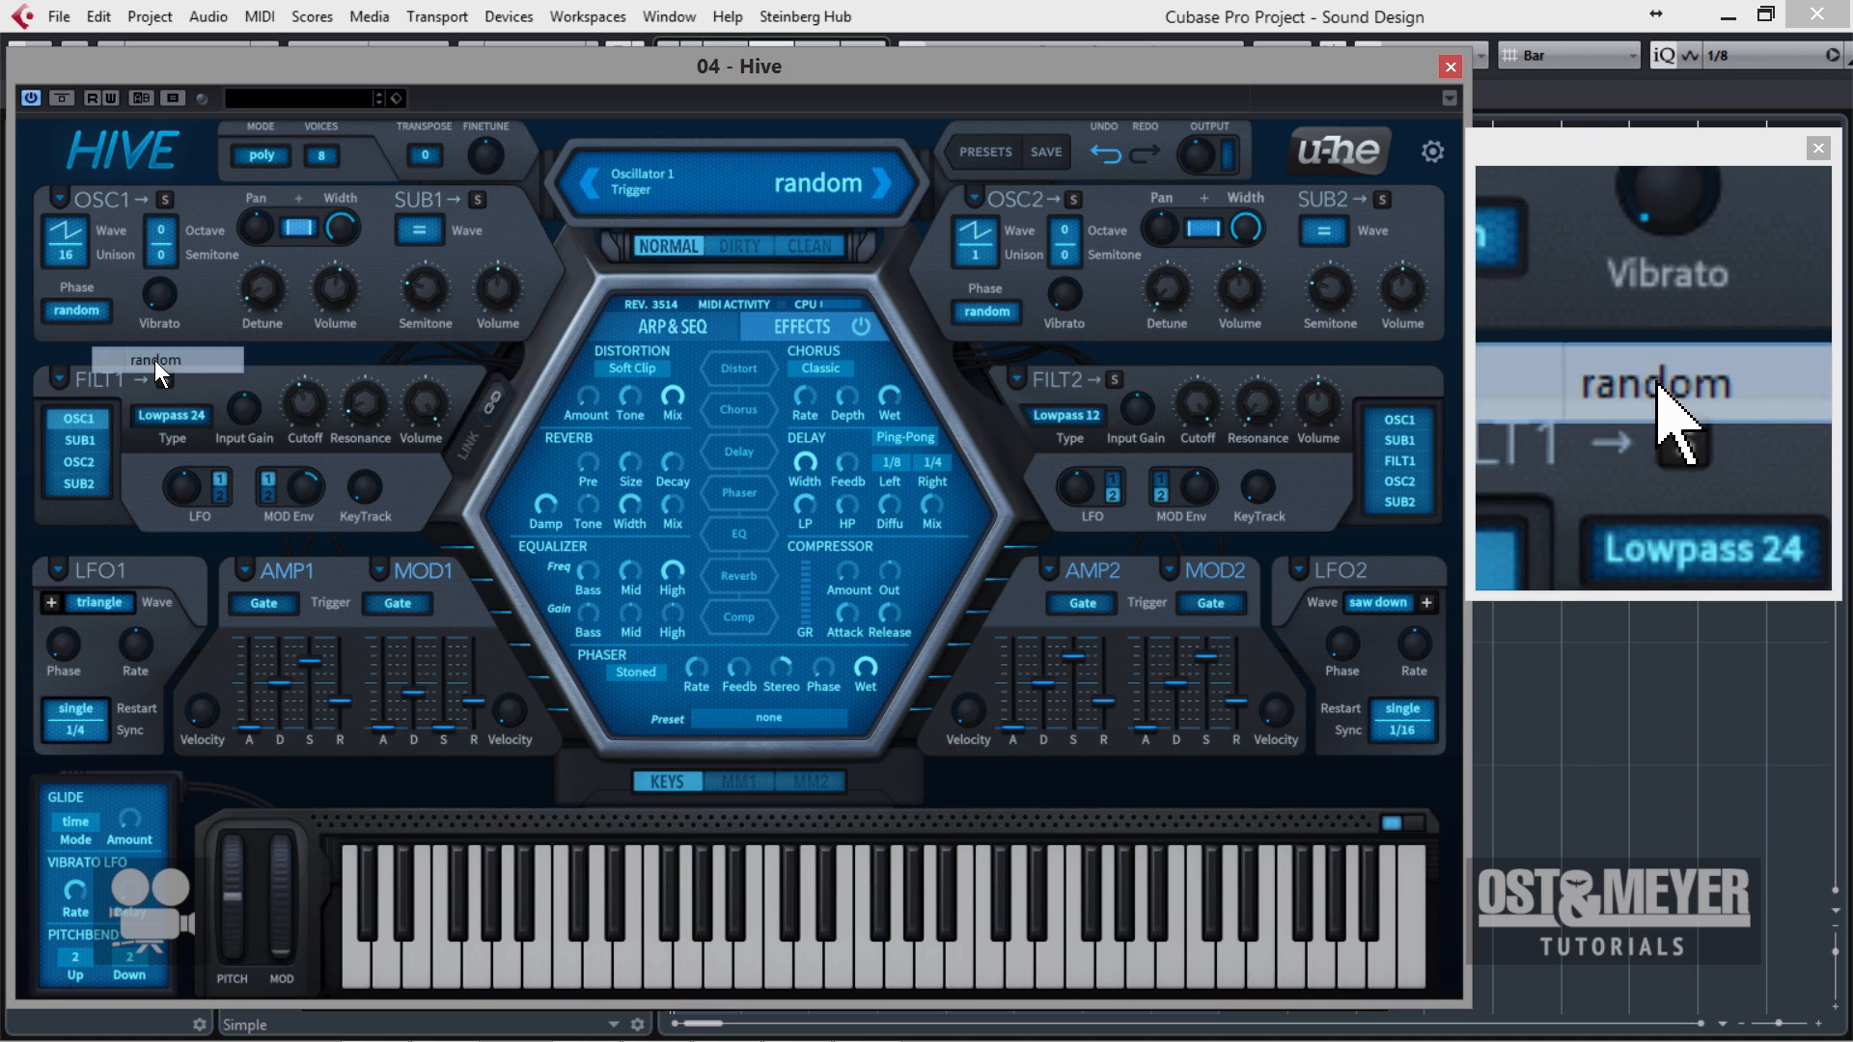
# Audition the dirty and clean synth engine modes, and return to normal.
pyautogui.click(742, 246)
pyautogui.click(785, 248)
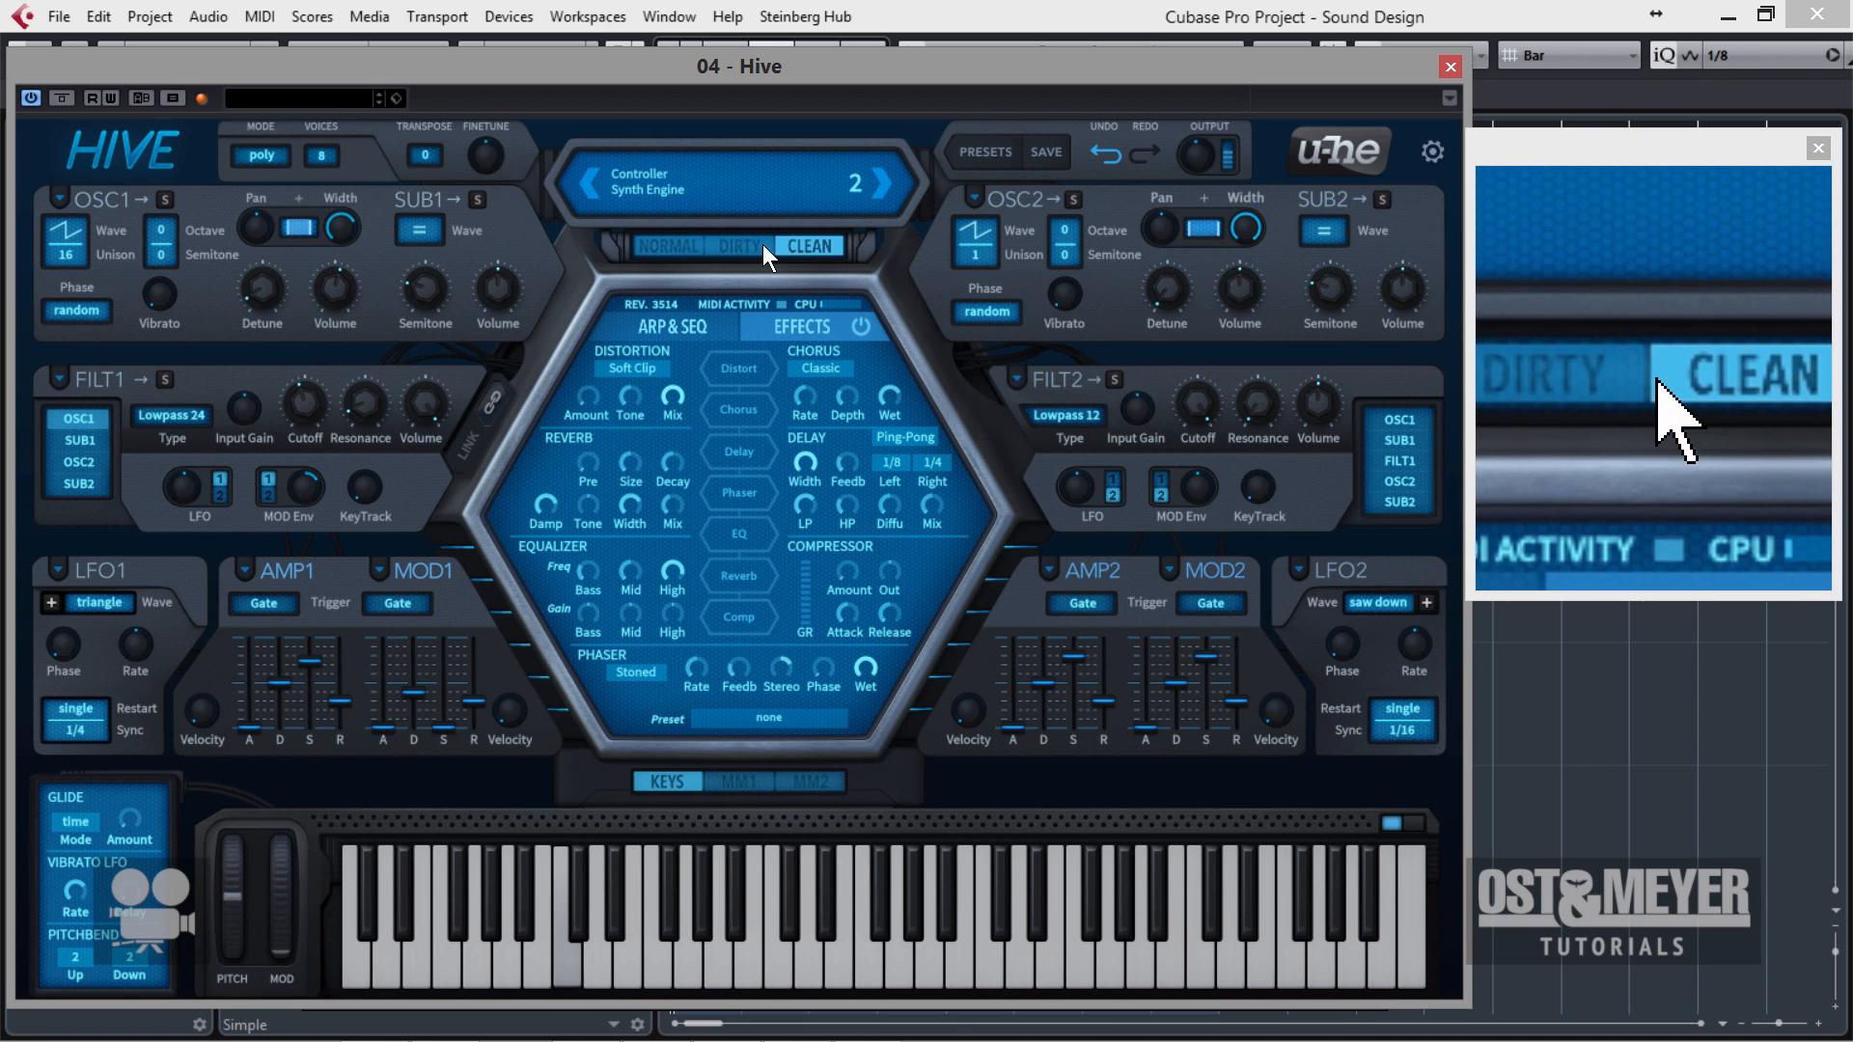
pyautogui.click(666, 244)
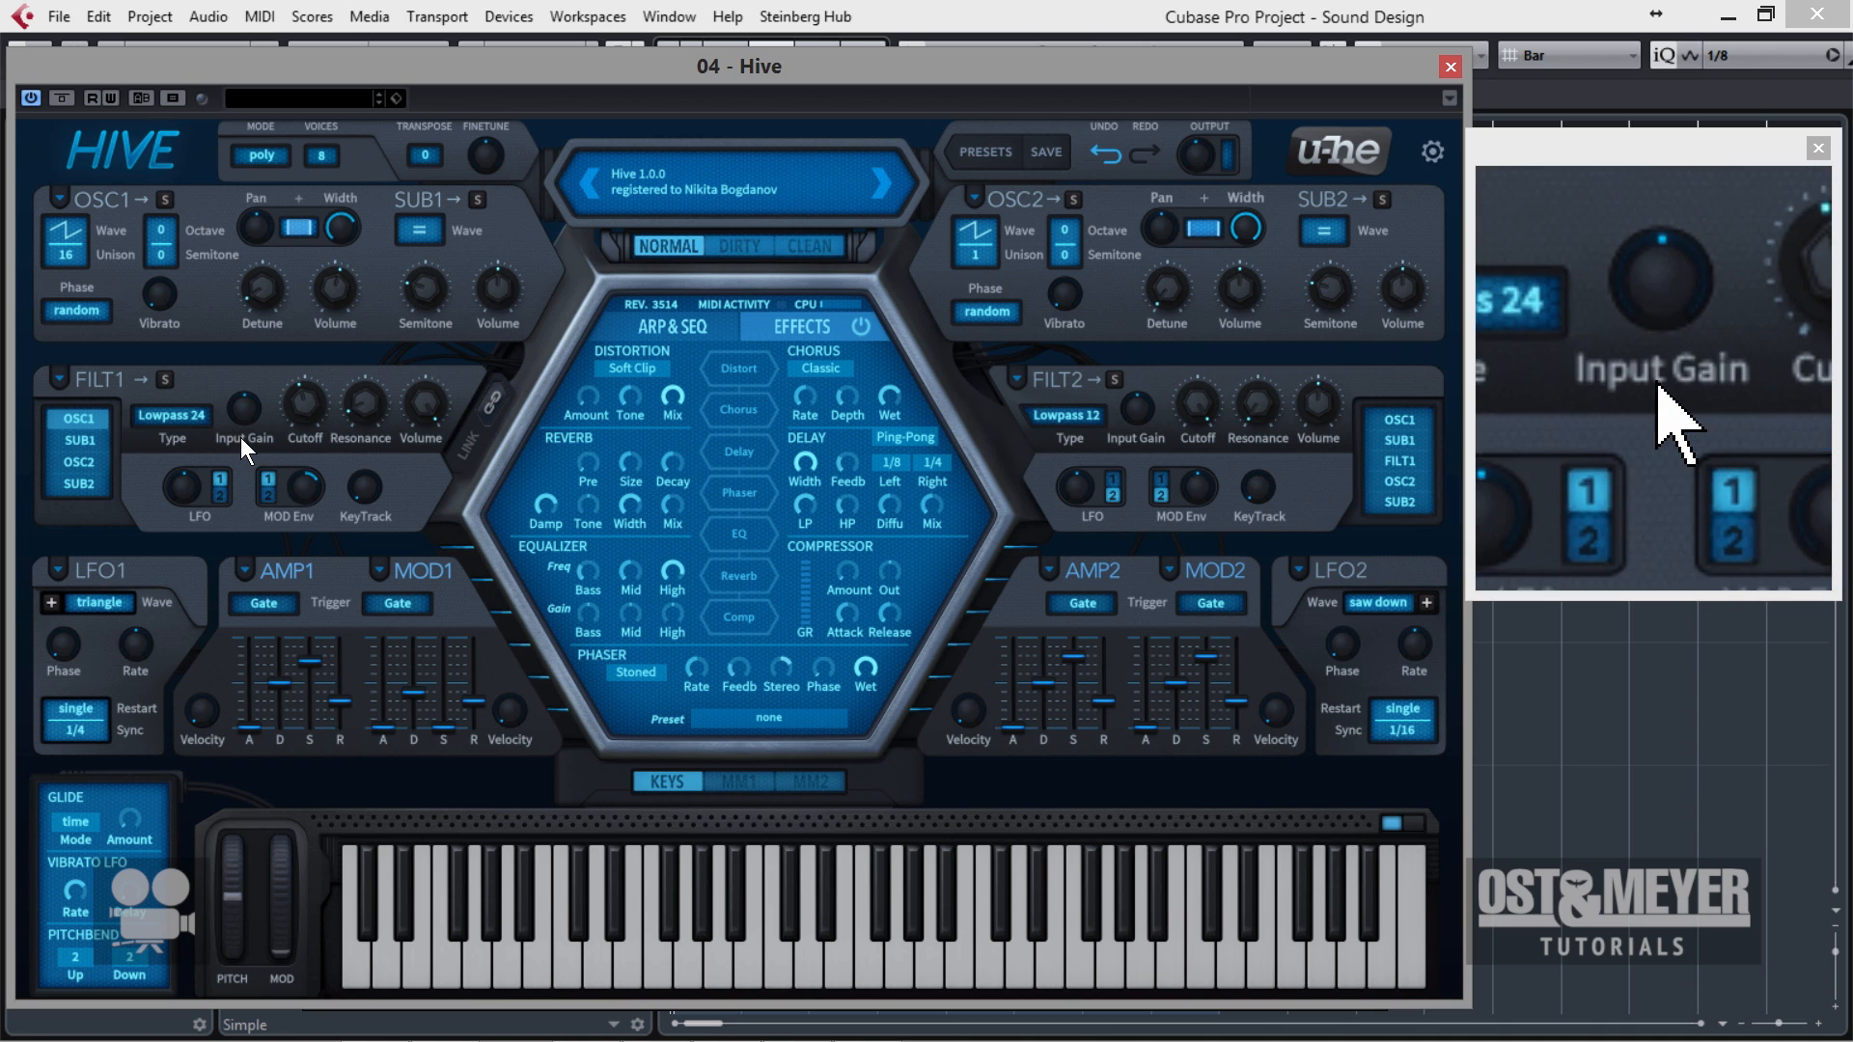
# Readjust filter 1's cutoff by ear.
pyautogui.moveTo(286, 442)
pyautogui.mouseDown()
pyautogui.moveTo(335, 306)
pyautogui.moveTo(314, 432)
pyautogui.mouseUp()
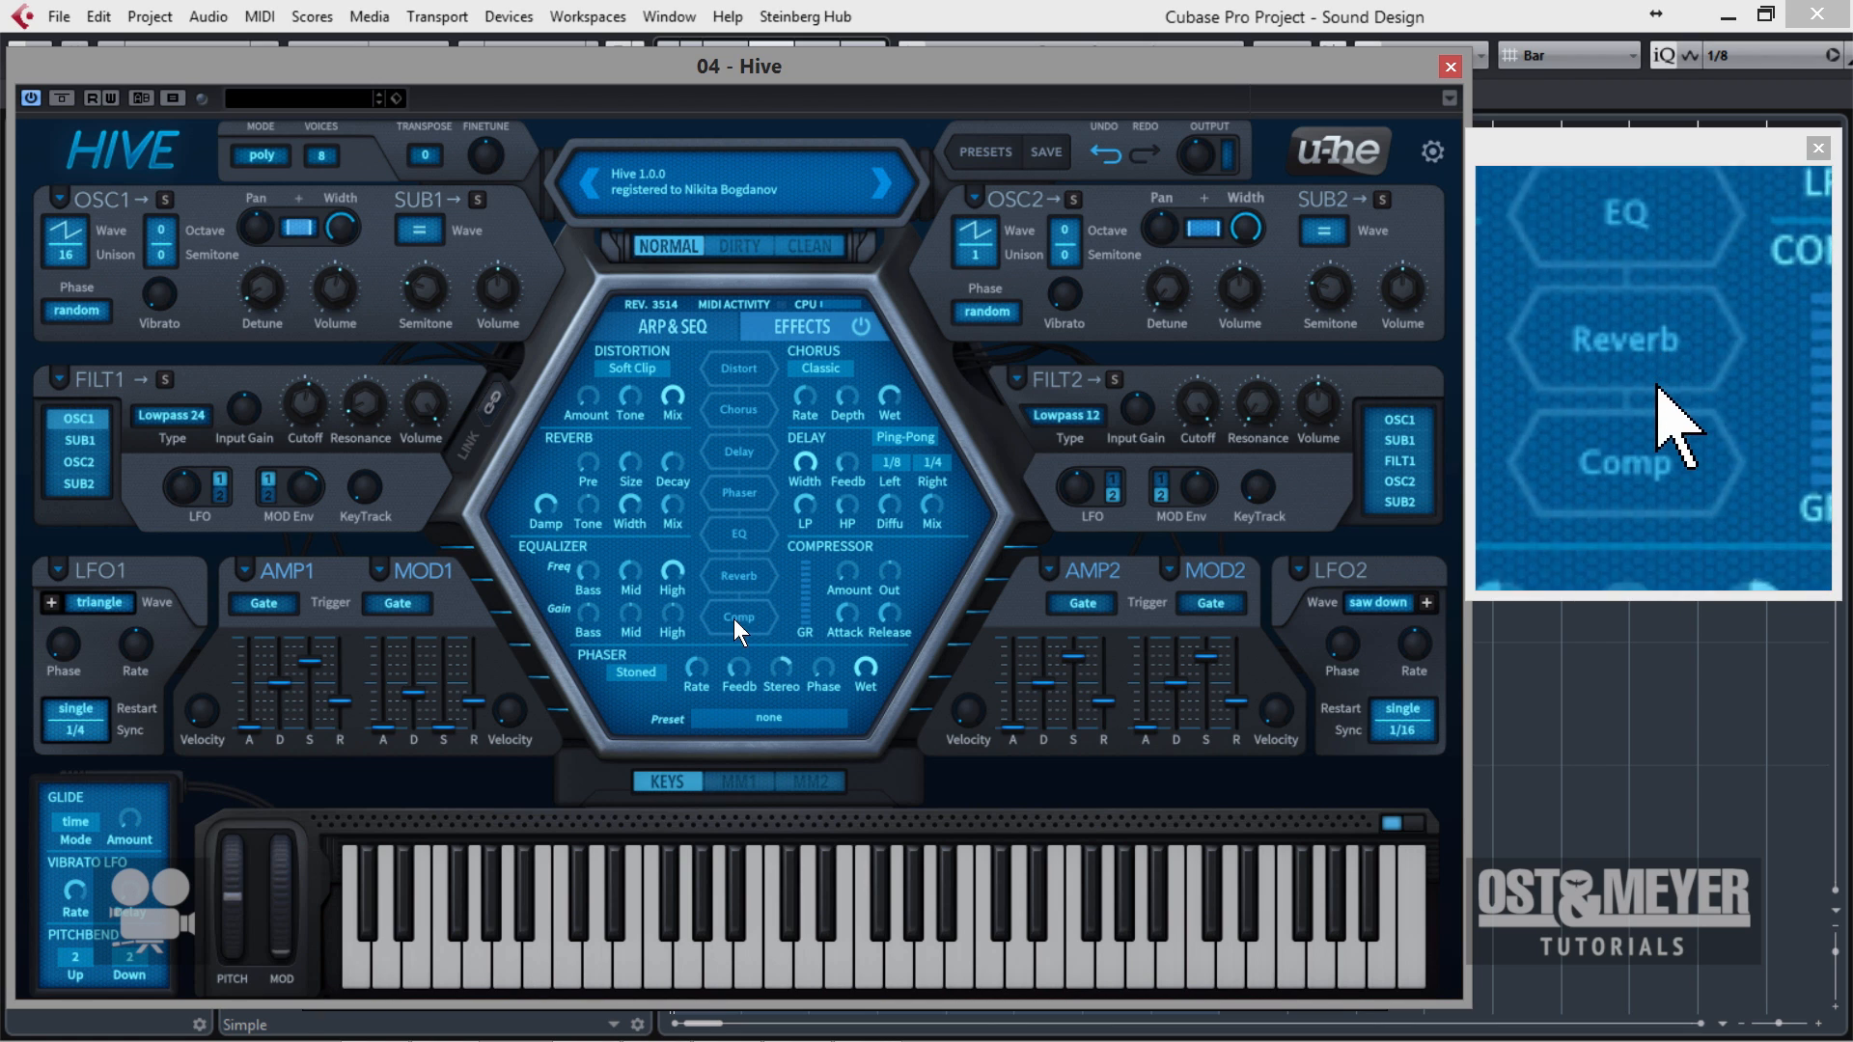
# Enable the reverb and shape its mix and size, with the damping at 66.50.
pyautogui.click(756, 581)
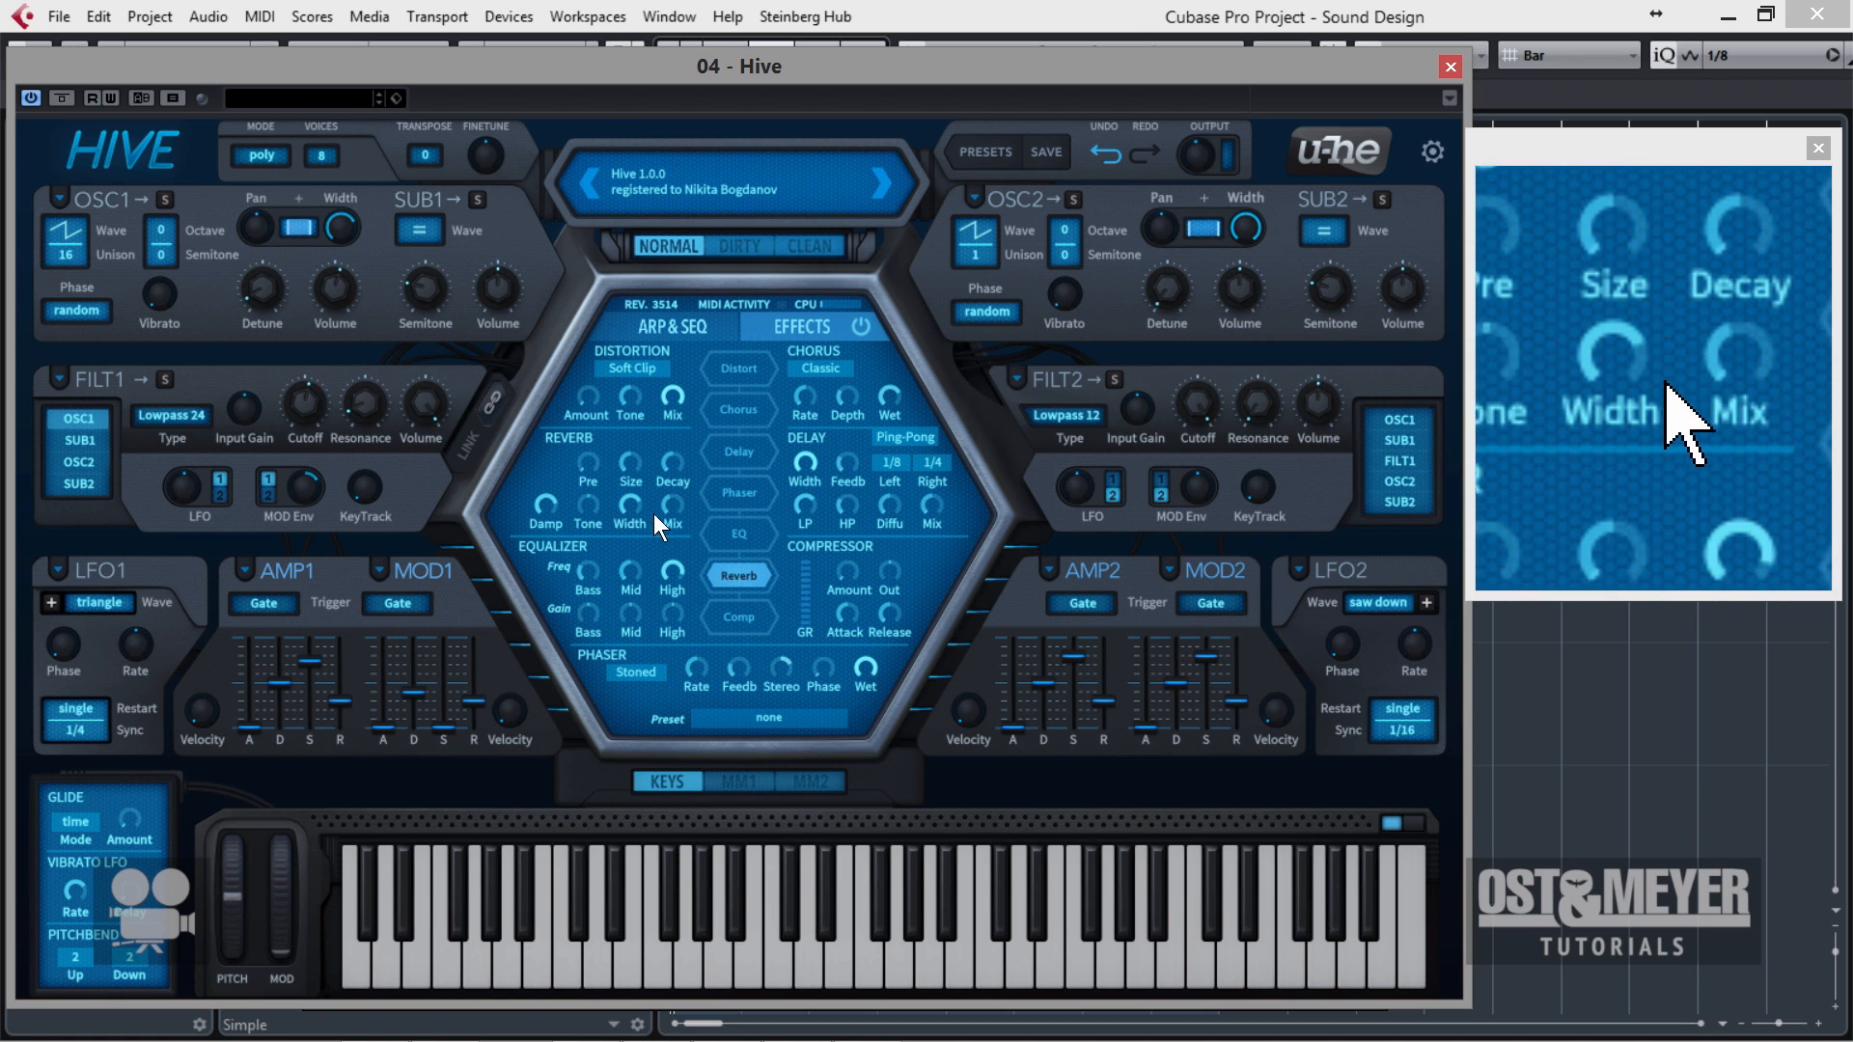
pyautogui.moveTo(665, 503); pyautogui.dragTo(636, 438)
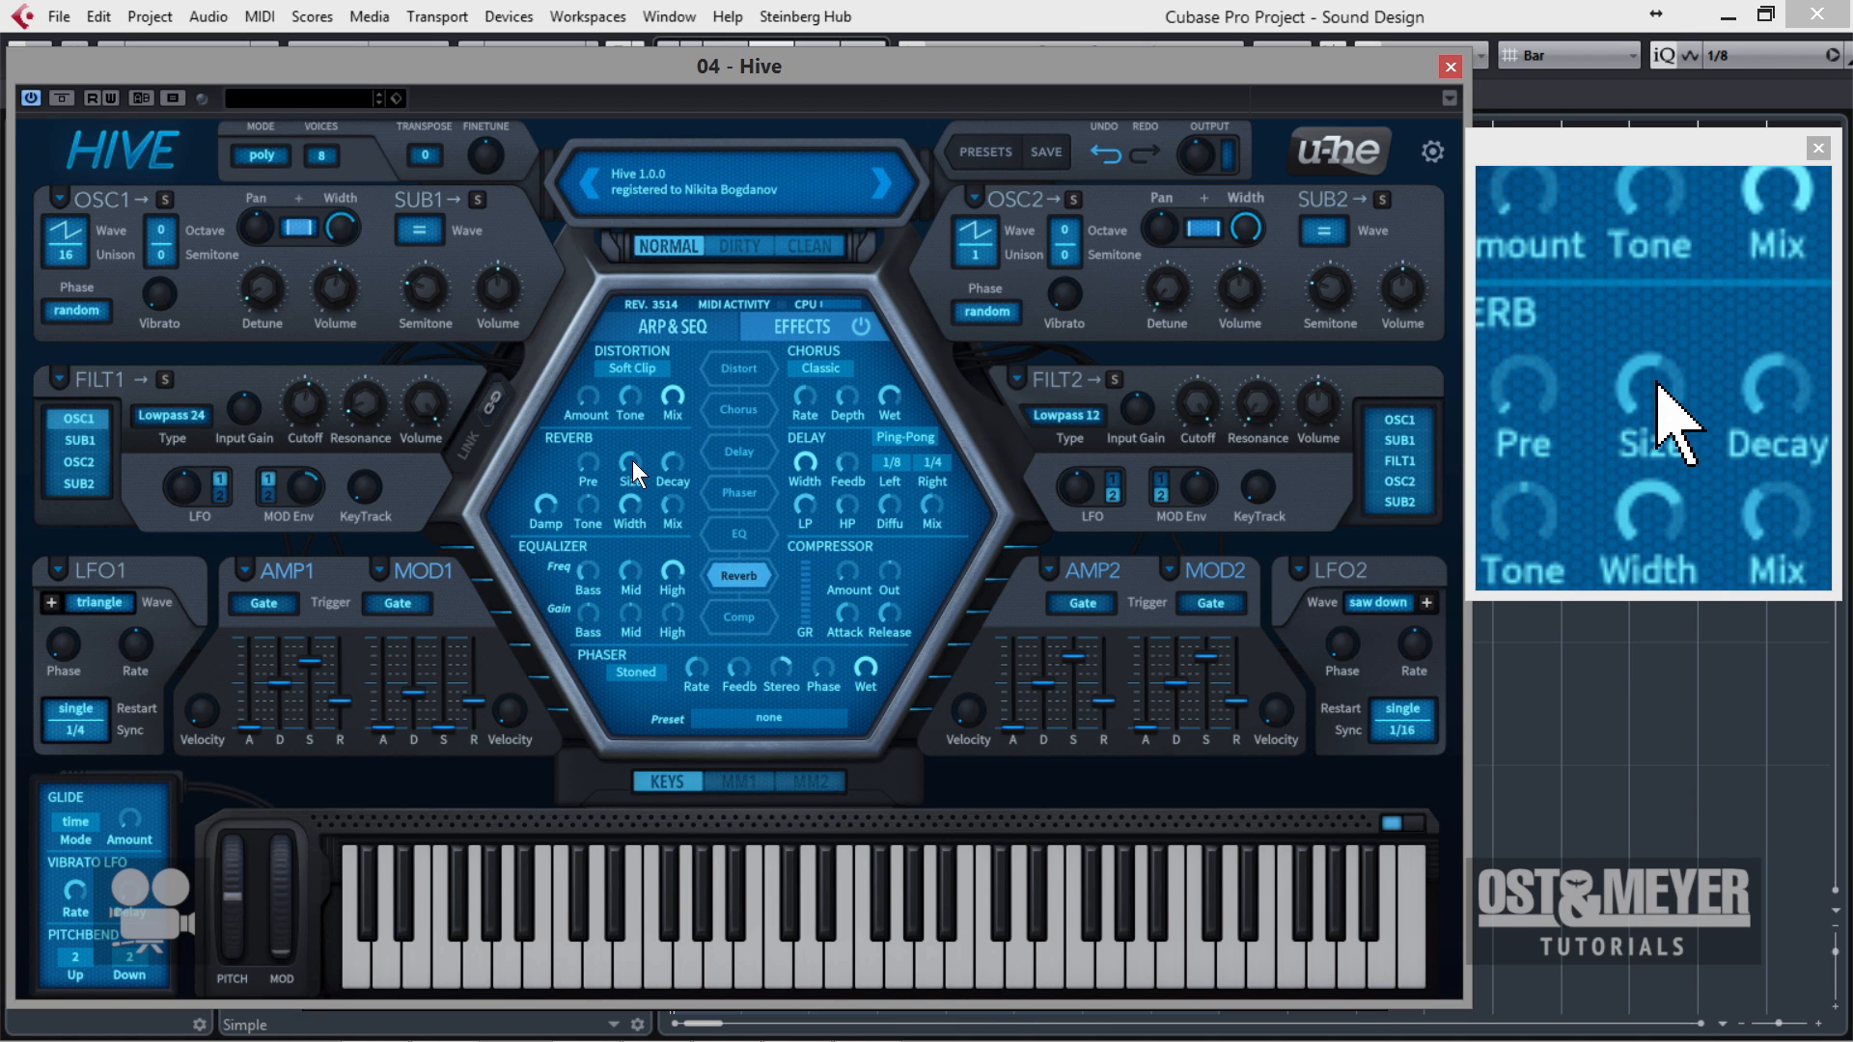
pyautogui.moveTo(633, 460); pyautogui.dragTo(695, 418)
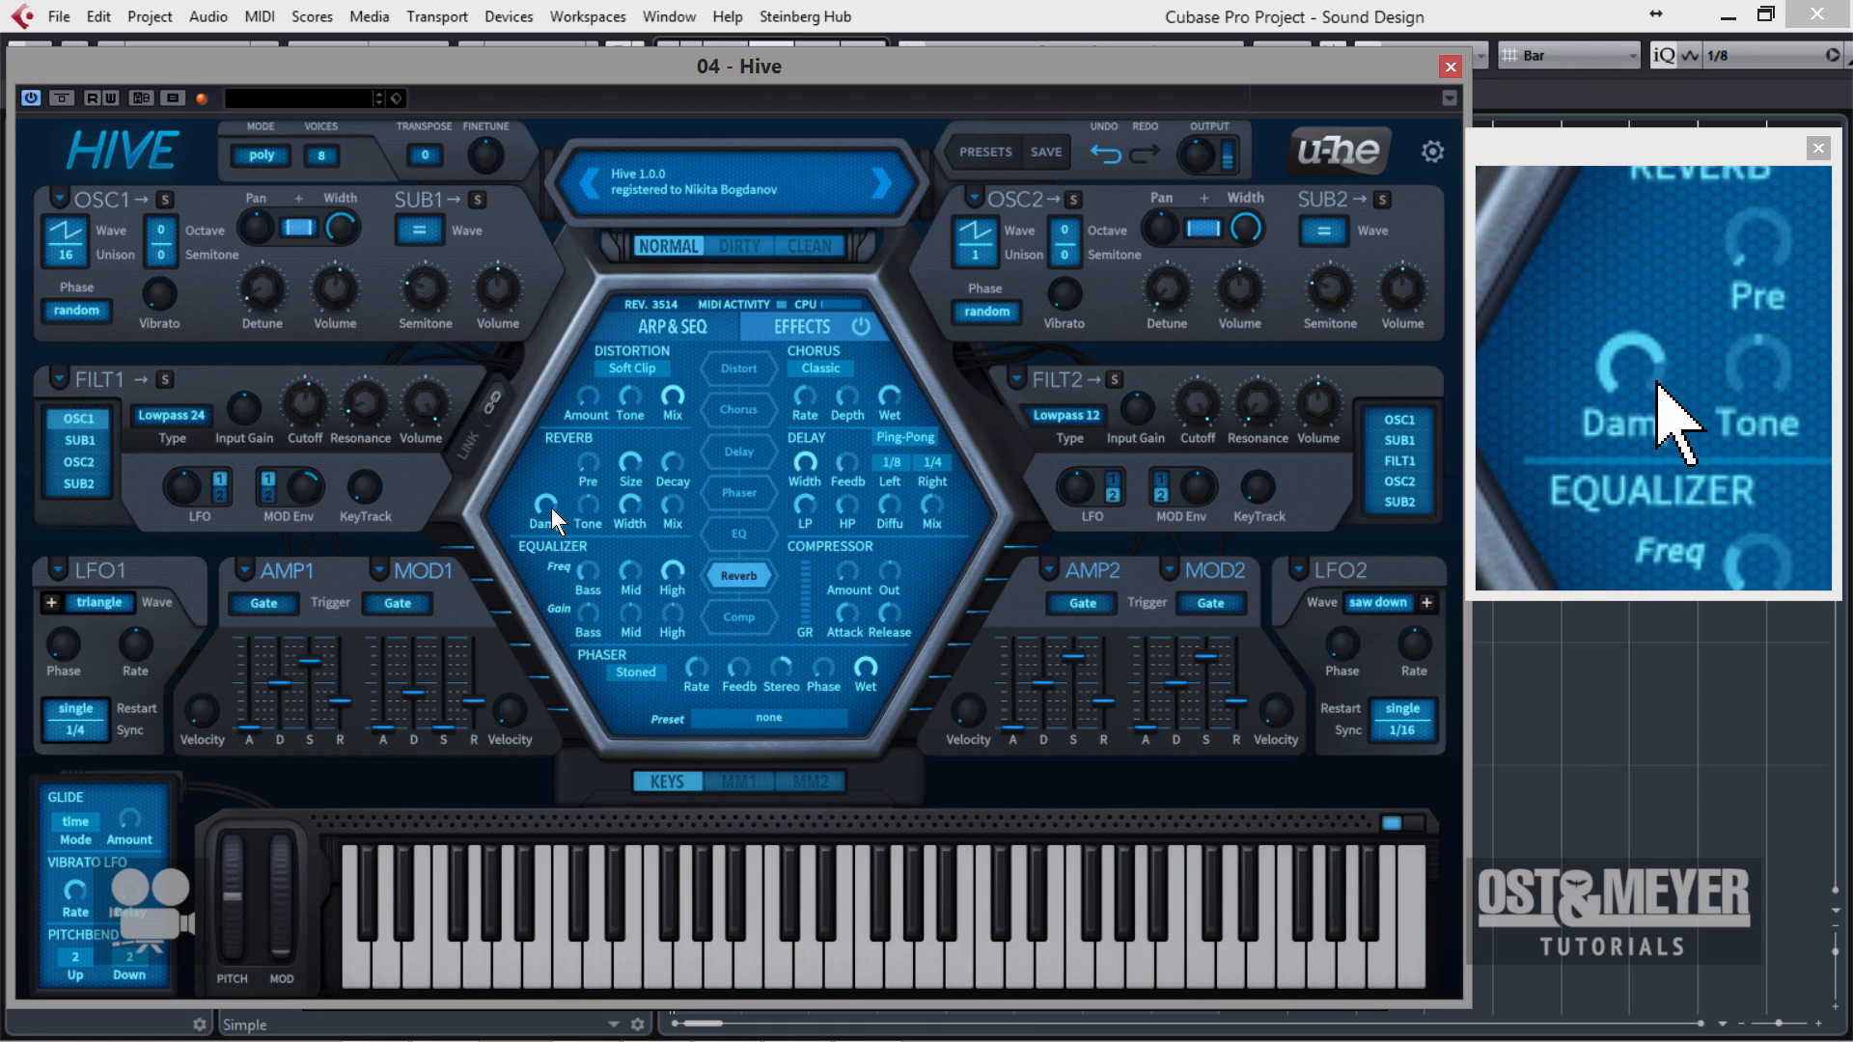
pyautogui.moveTo(552, 508)
pyautogui.mouseDown()
pyautogui.moveTo(534, 550)
pyautogui.moveTo(542, 534)
pyautogui.mouseUp()
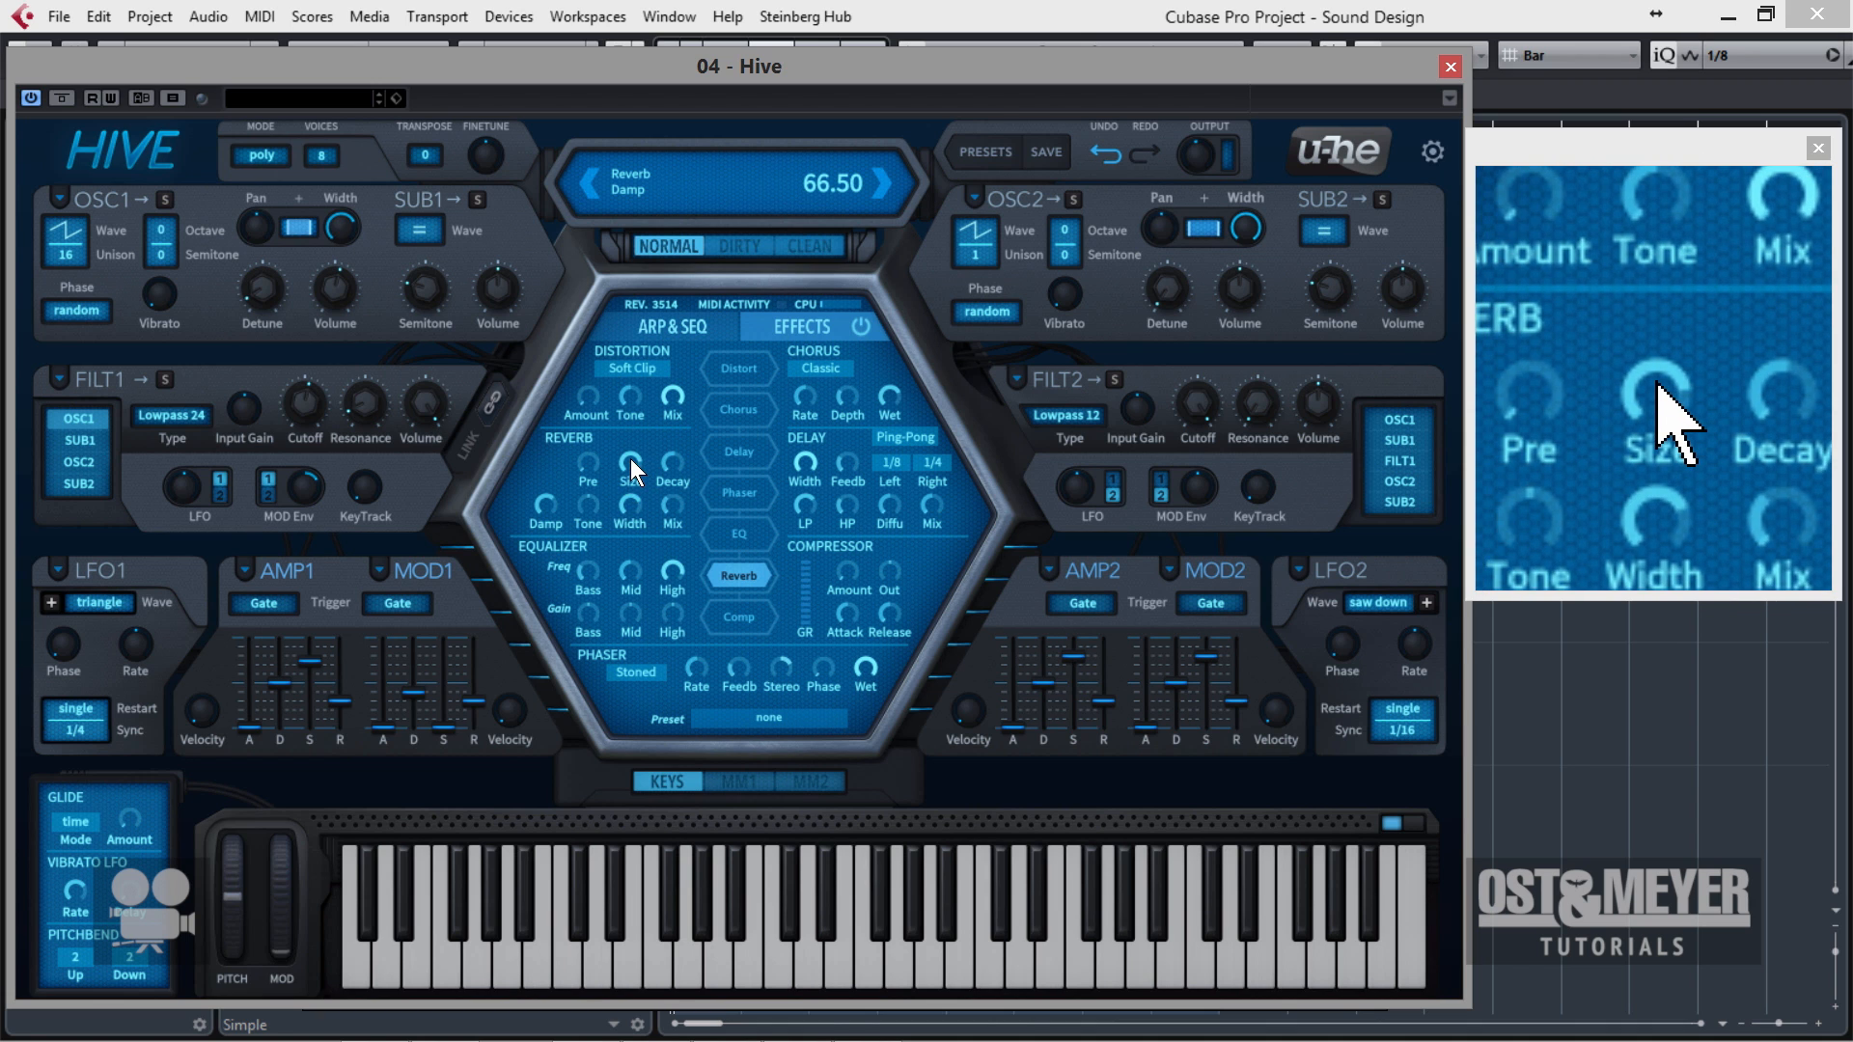
pyautogui.moveTo(630, 458); pyautogui.dragTo(636, 499)
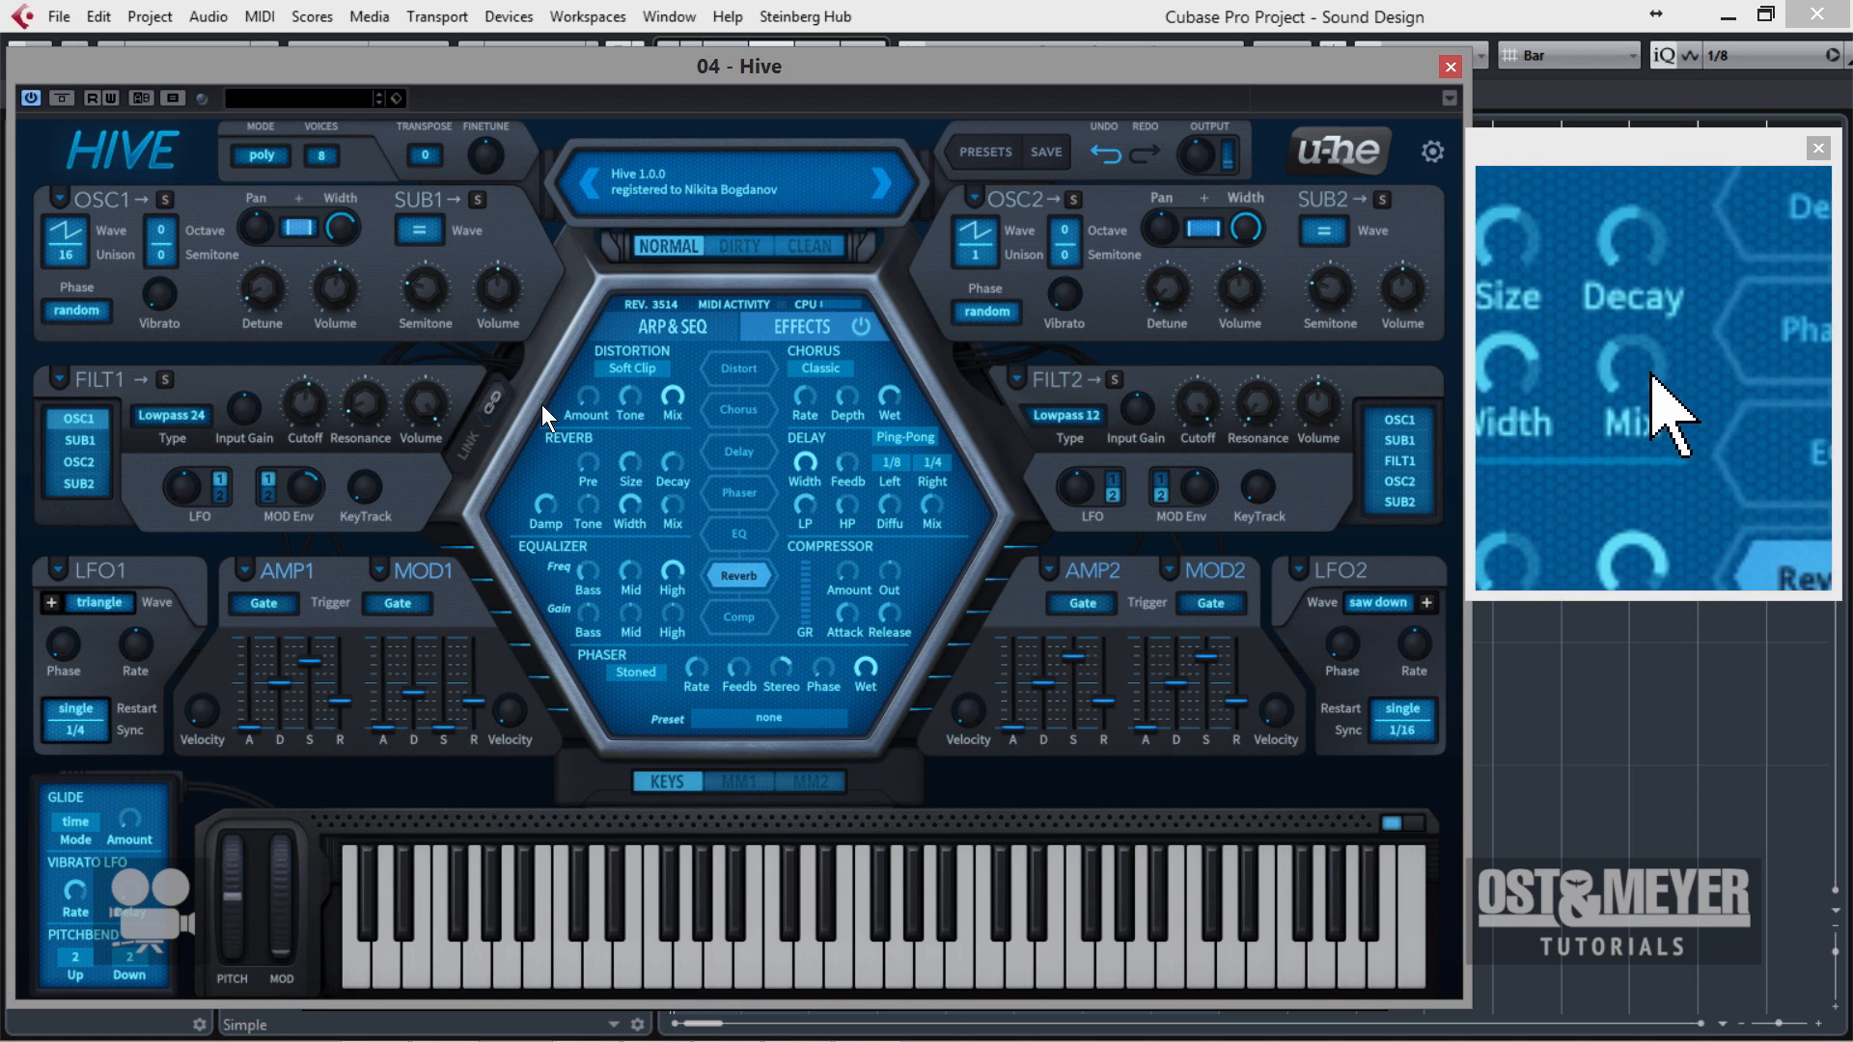
# Enable the compressor, raise its amount and shorten its release.
pyautogui.click(748, 610)
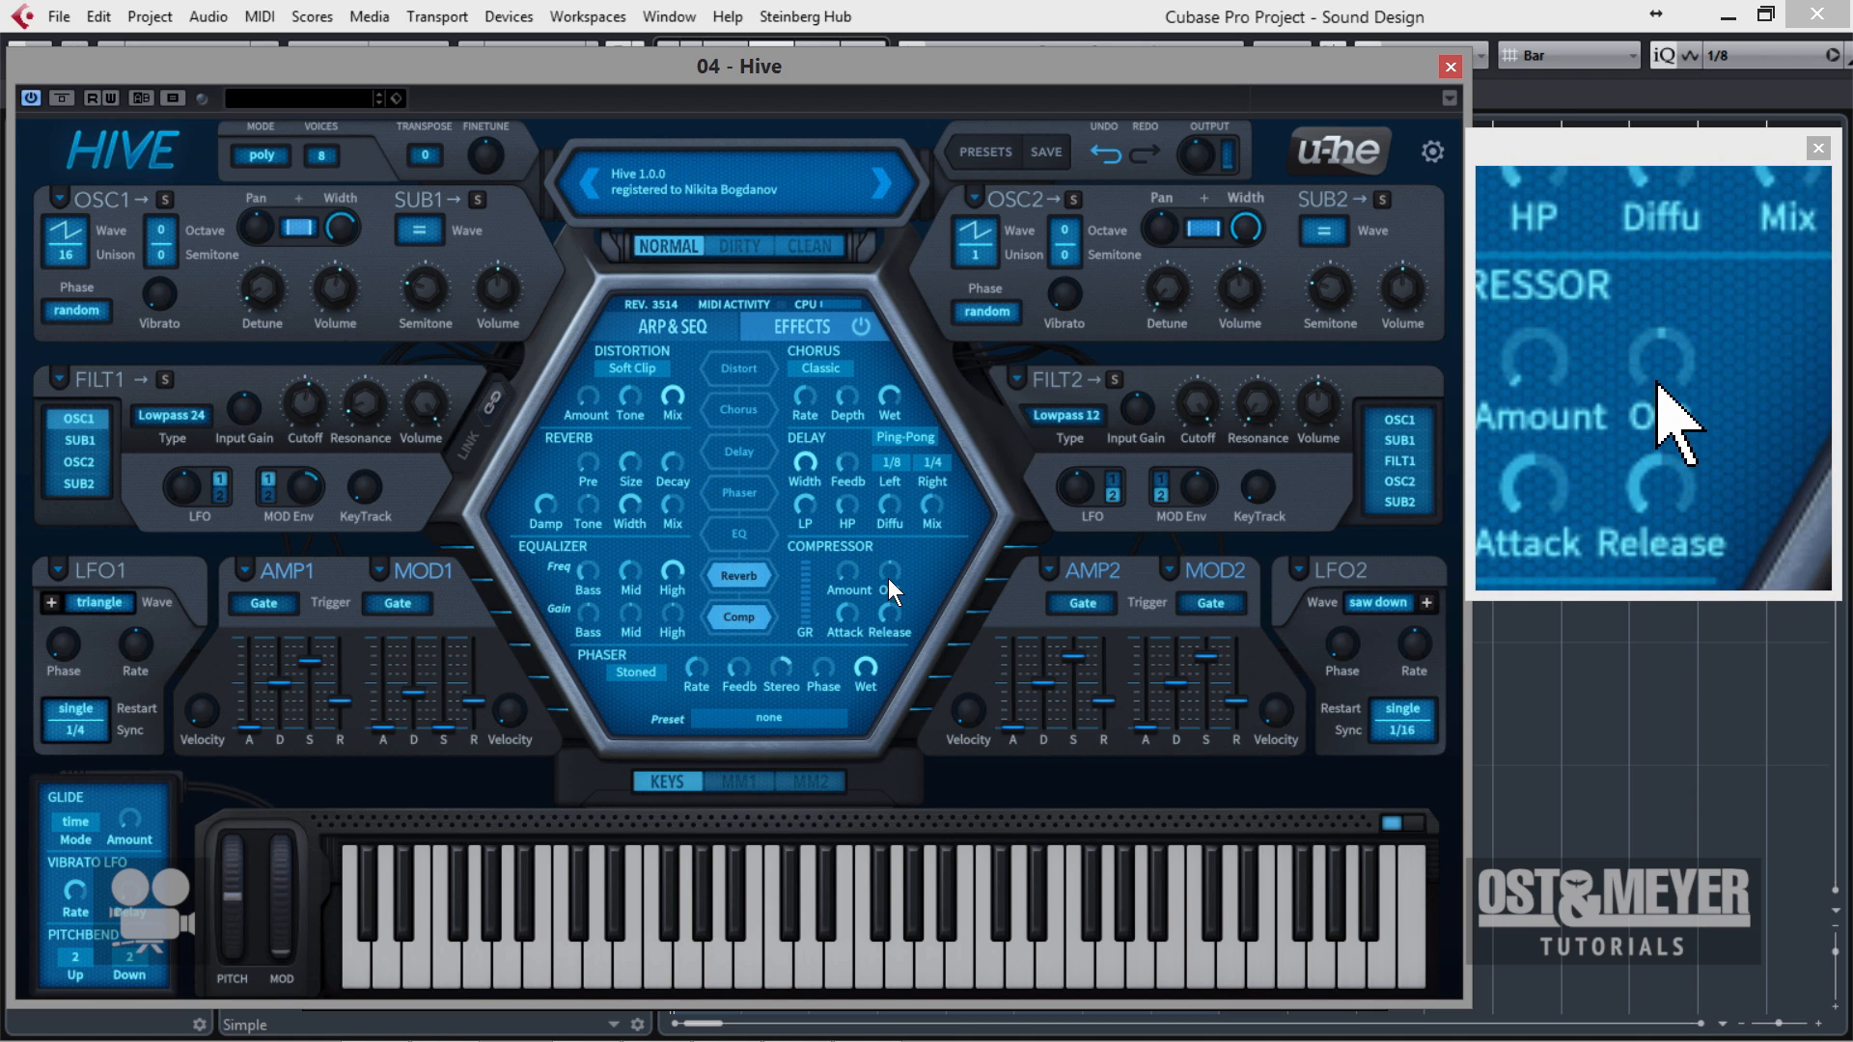
pyautogui.moveTo(846, 586); pyautogui.dragTo(873, 513)
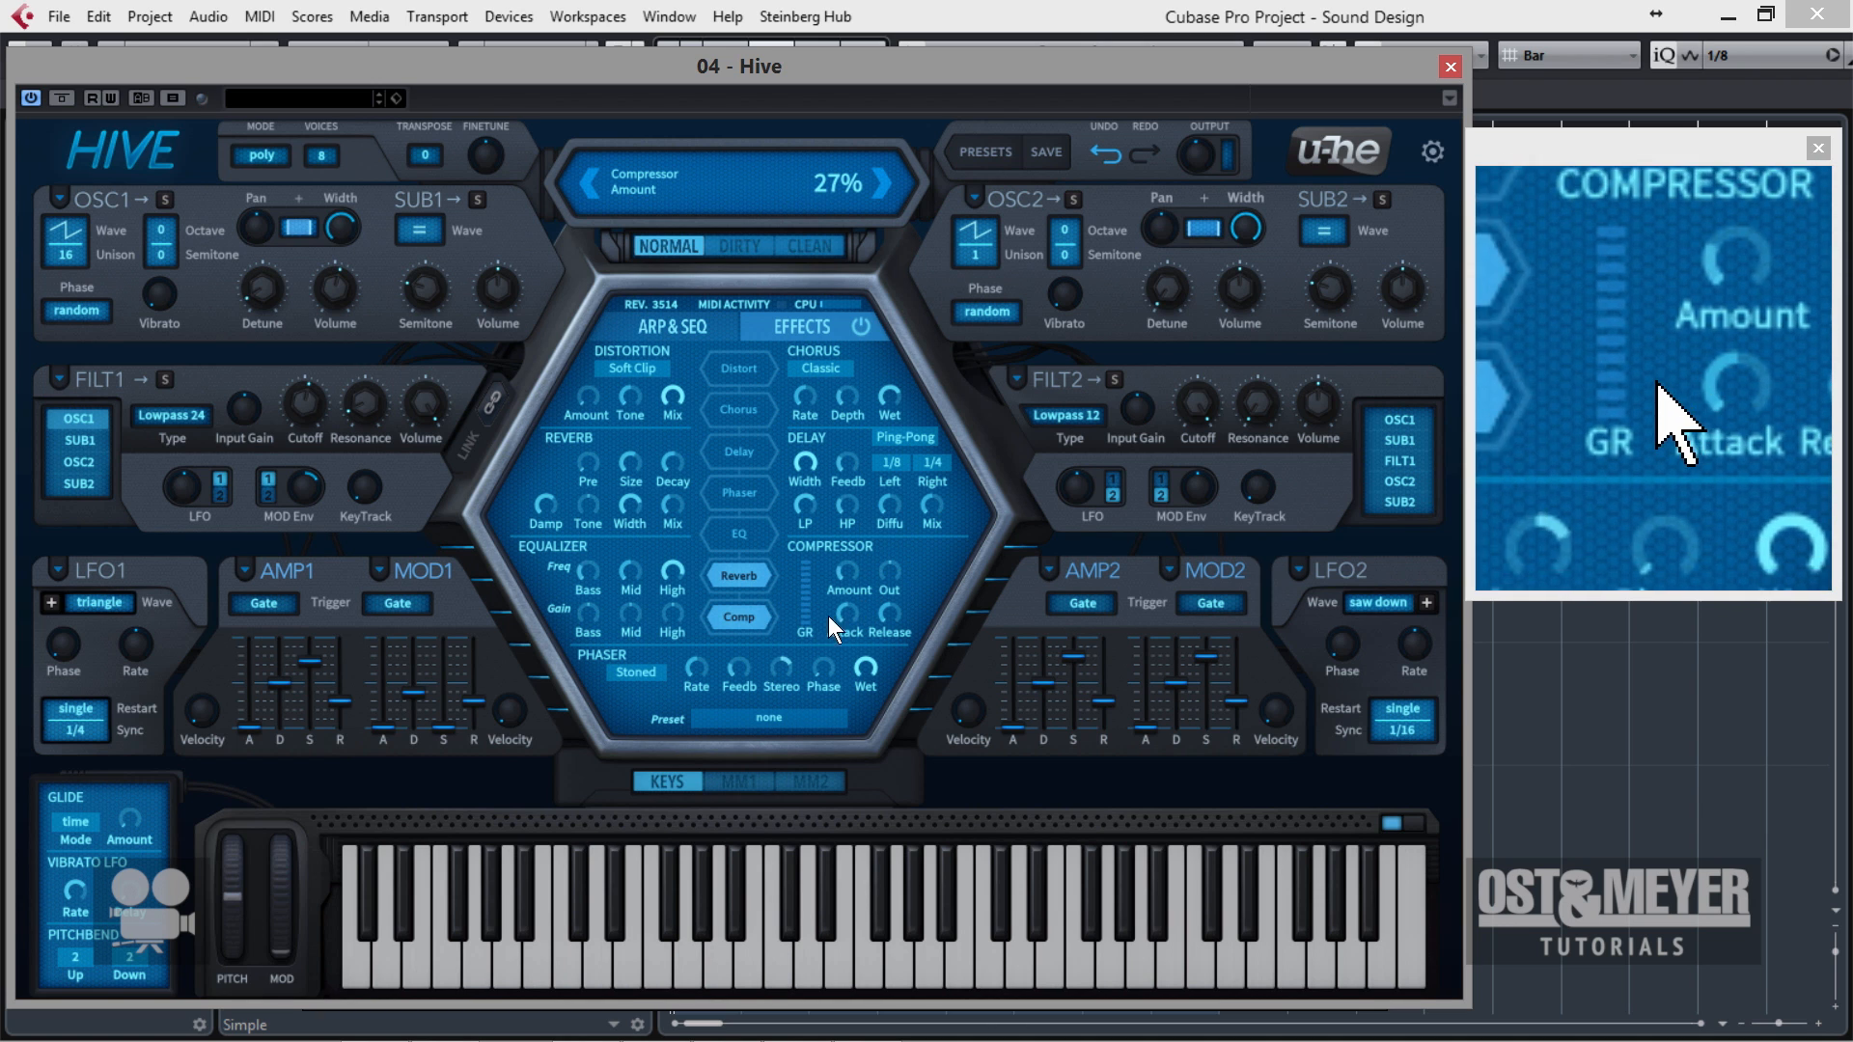
pyautogui.moveTo(839, 580); pyautogui.dragTo(888, 471)
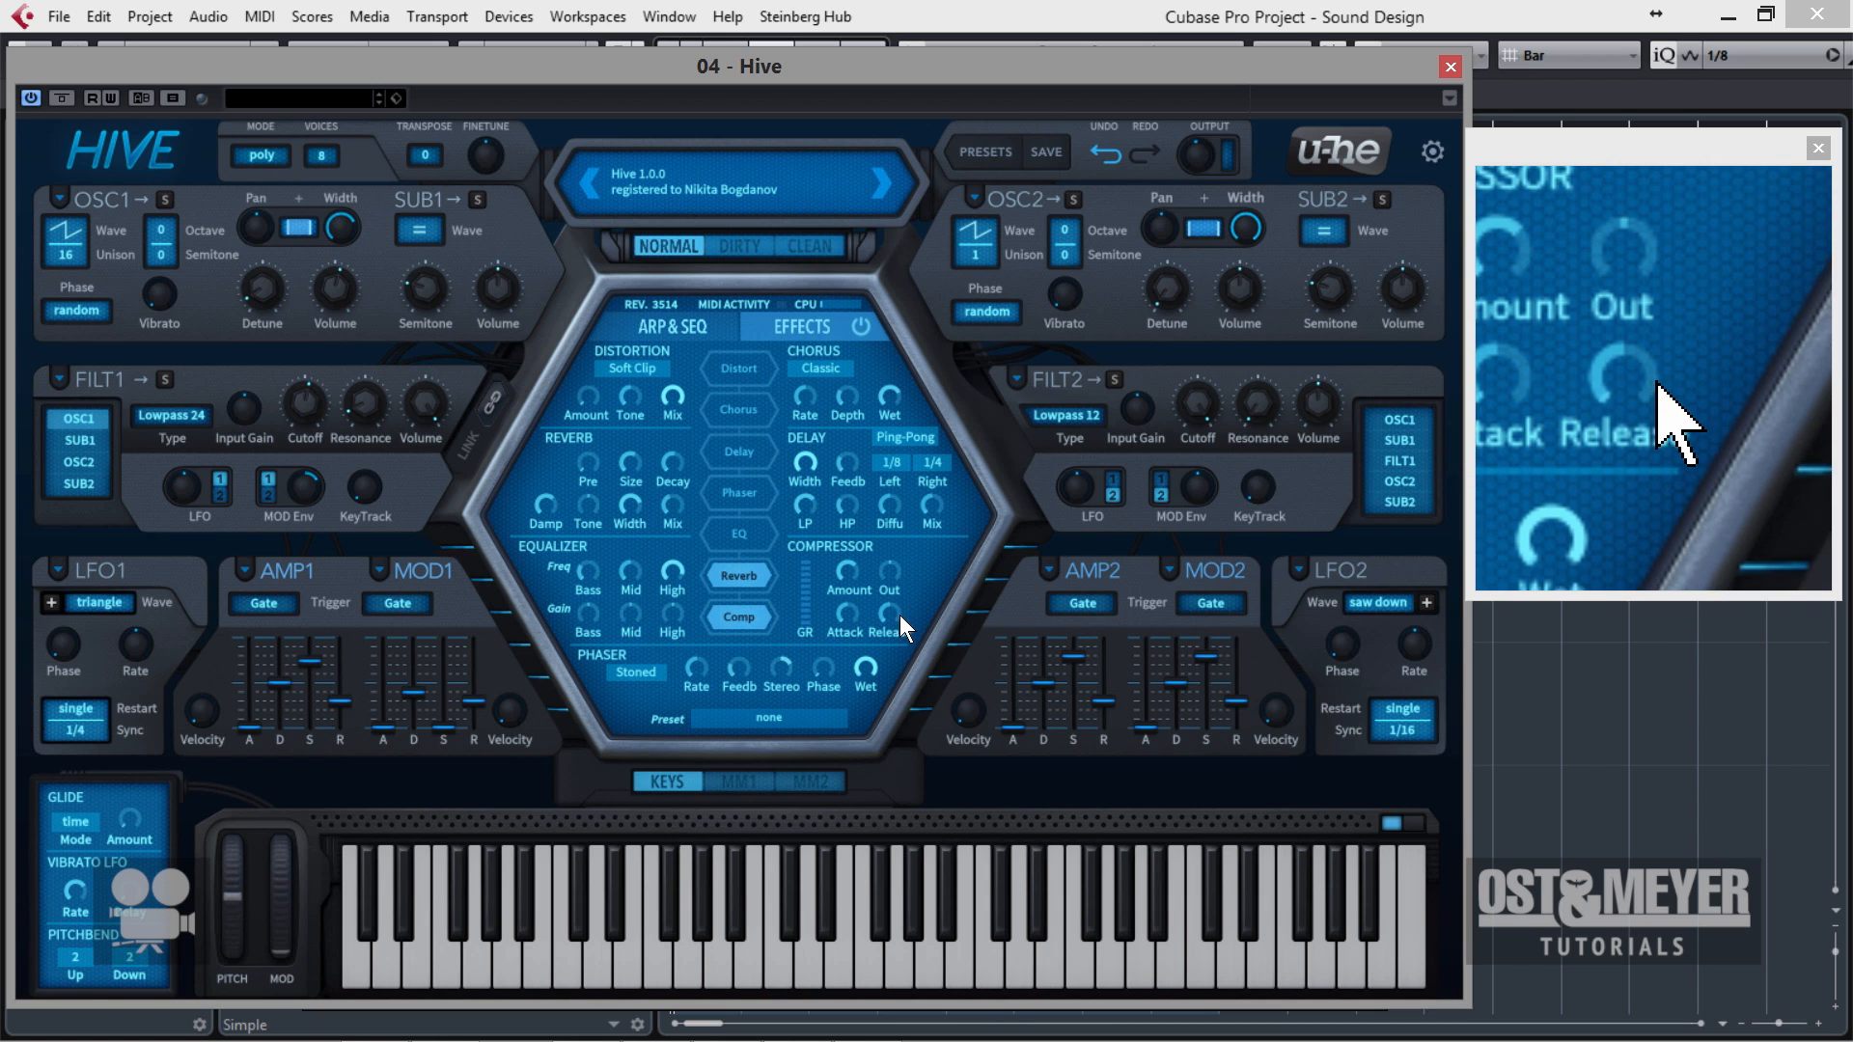
pyautogui.moveTo(891, 612); pyautogui.dragTo(885, 645)
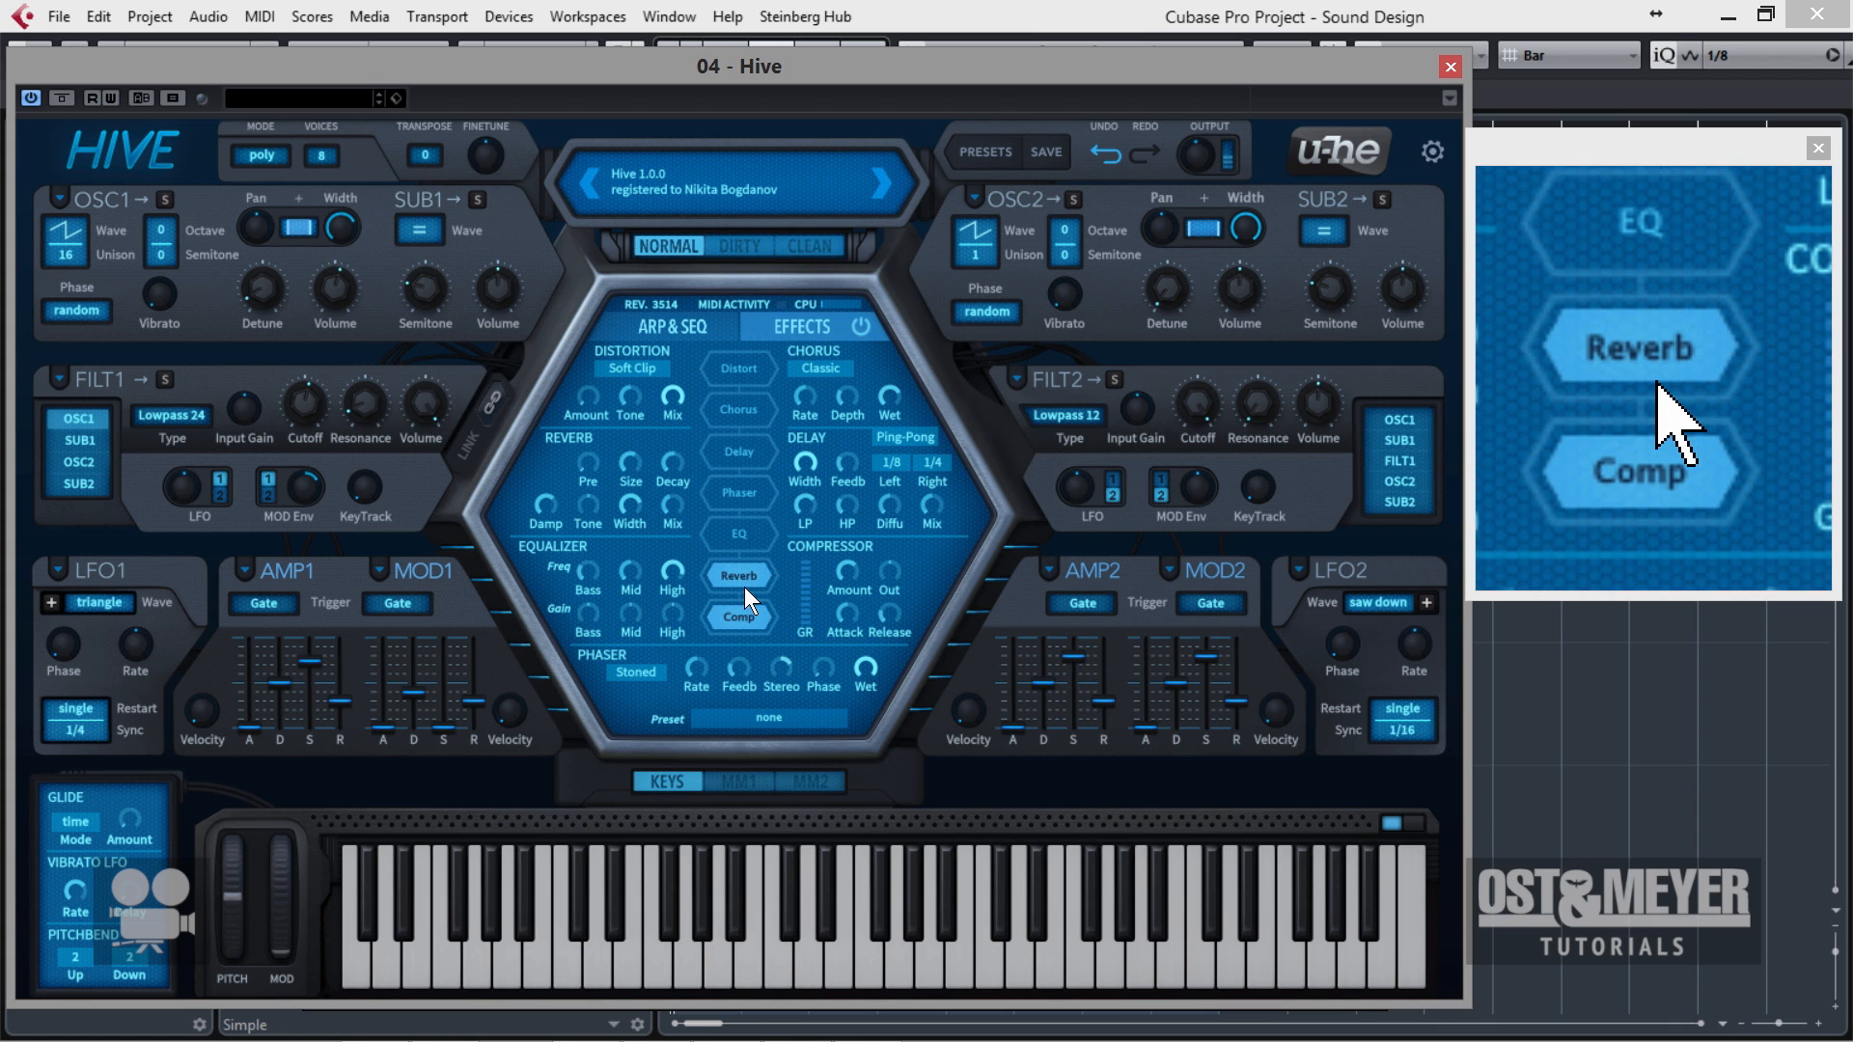
# Enable the delay, adjust its width and high-pass, and set its times to 1/4 for the left side and 1/8D for the right.
pyautogui.click(735, 536)
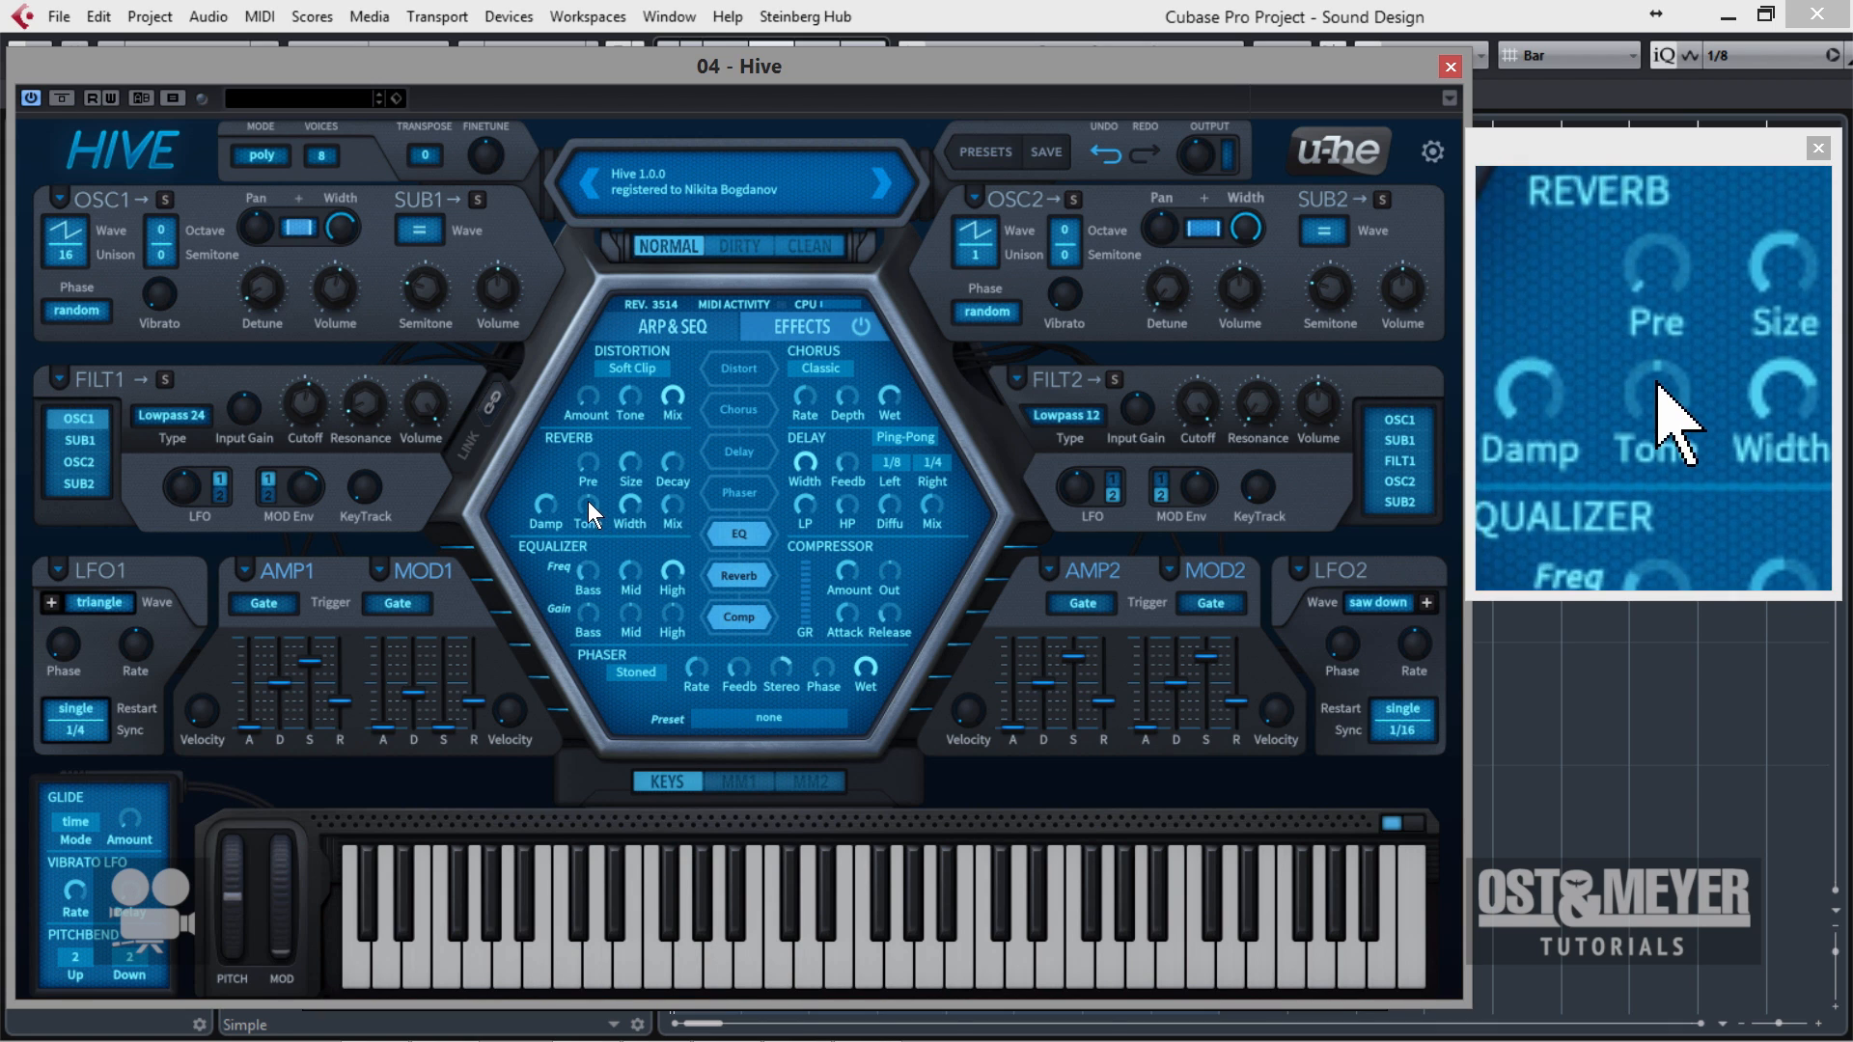
pyautogui.click(724, 543)
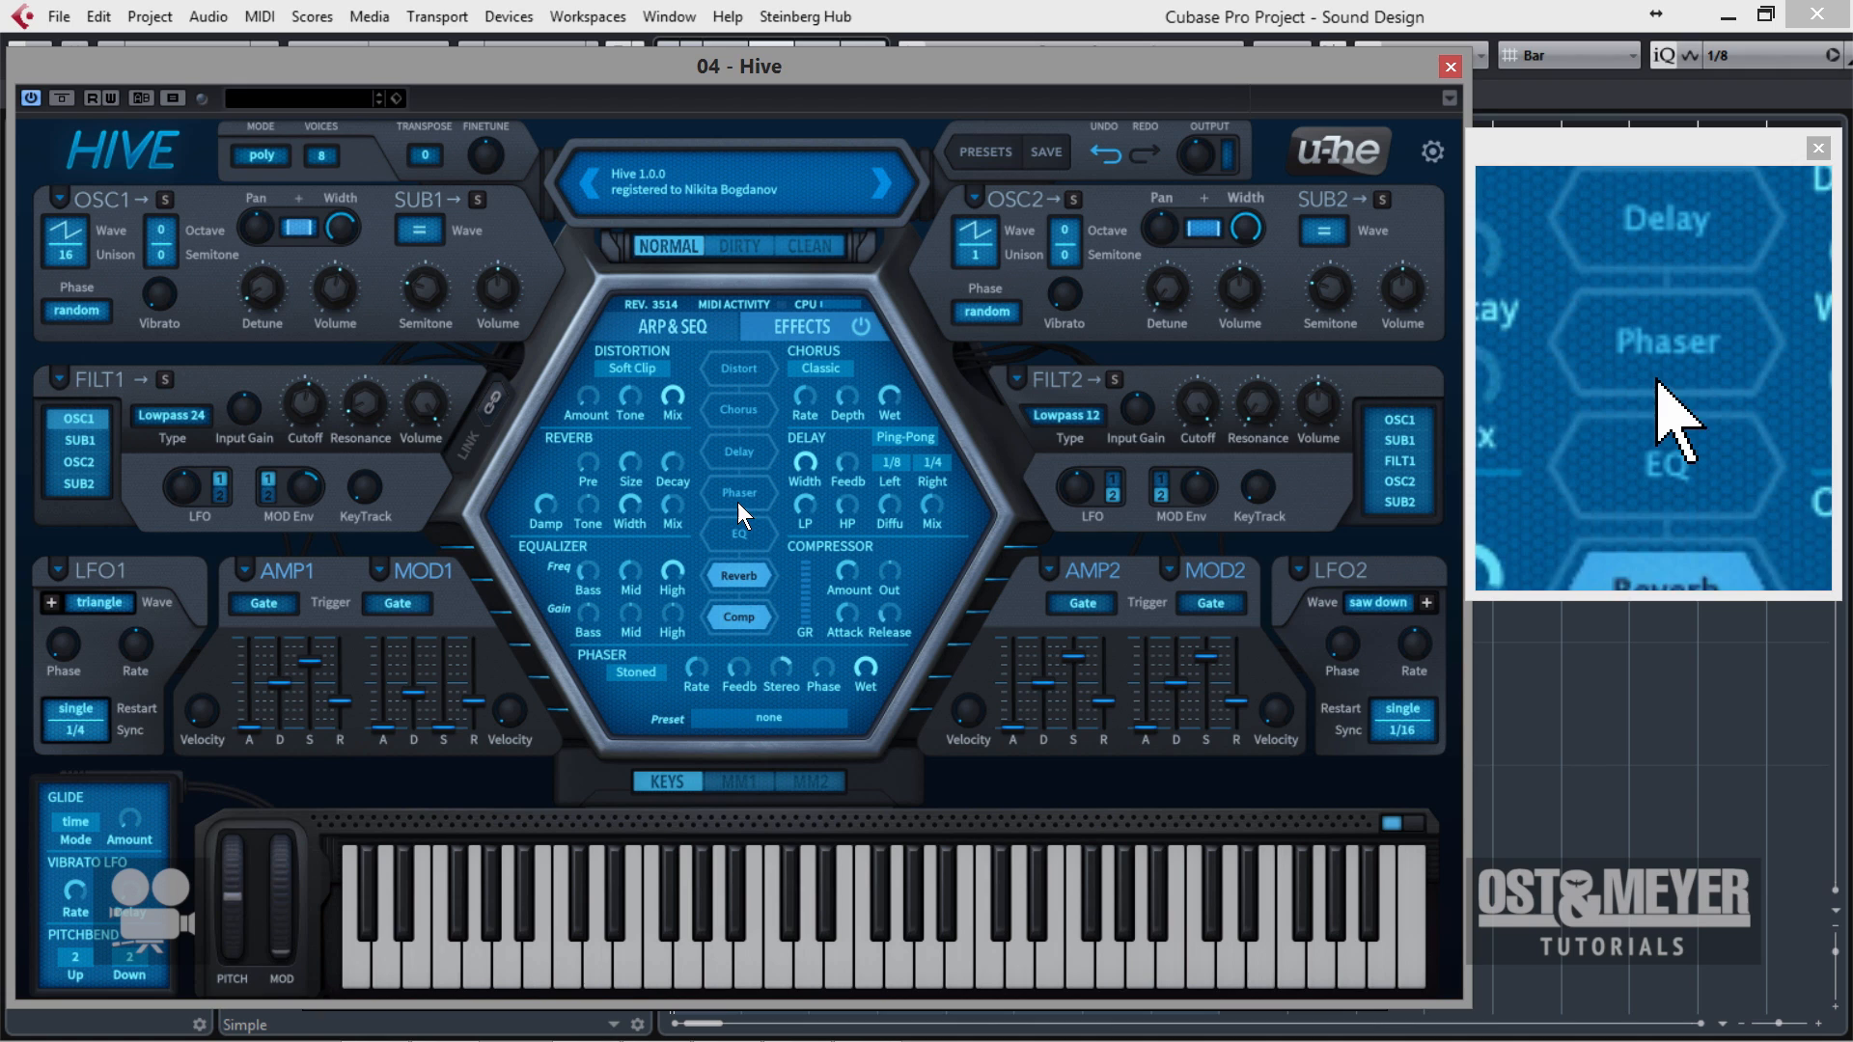
pyautogui.click(748, 444)
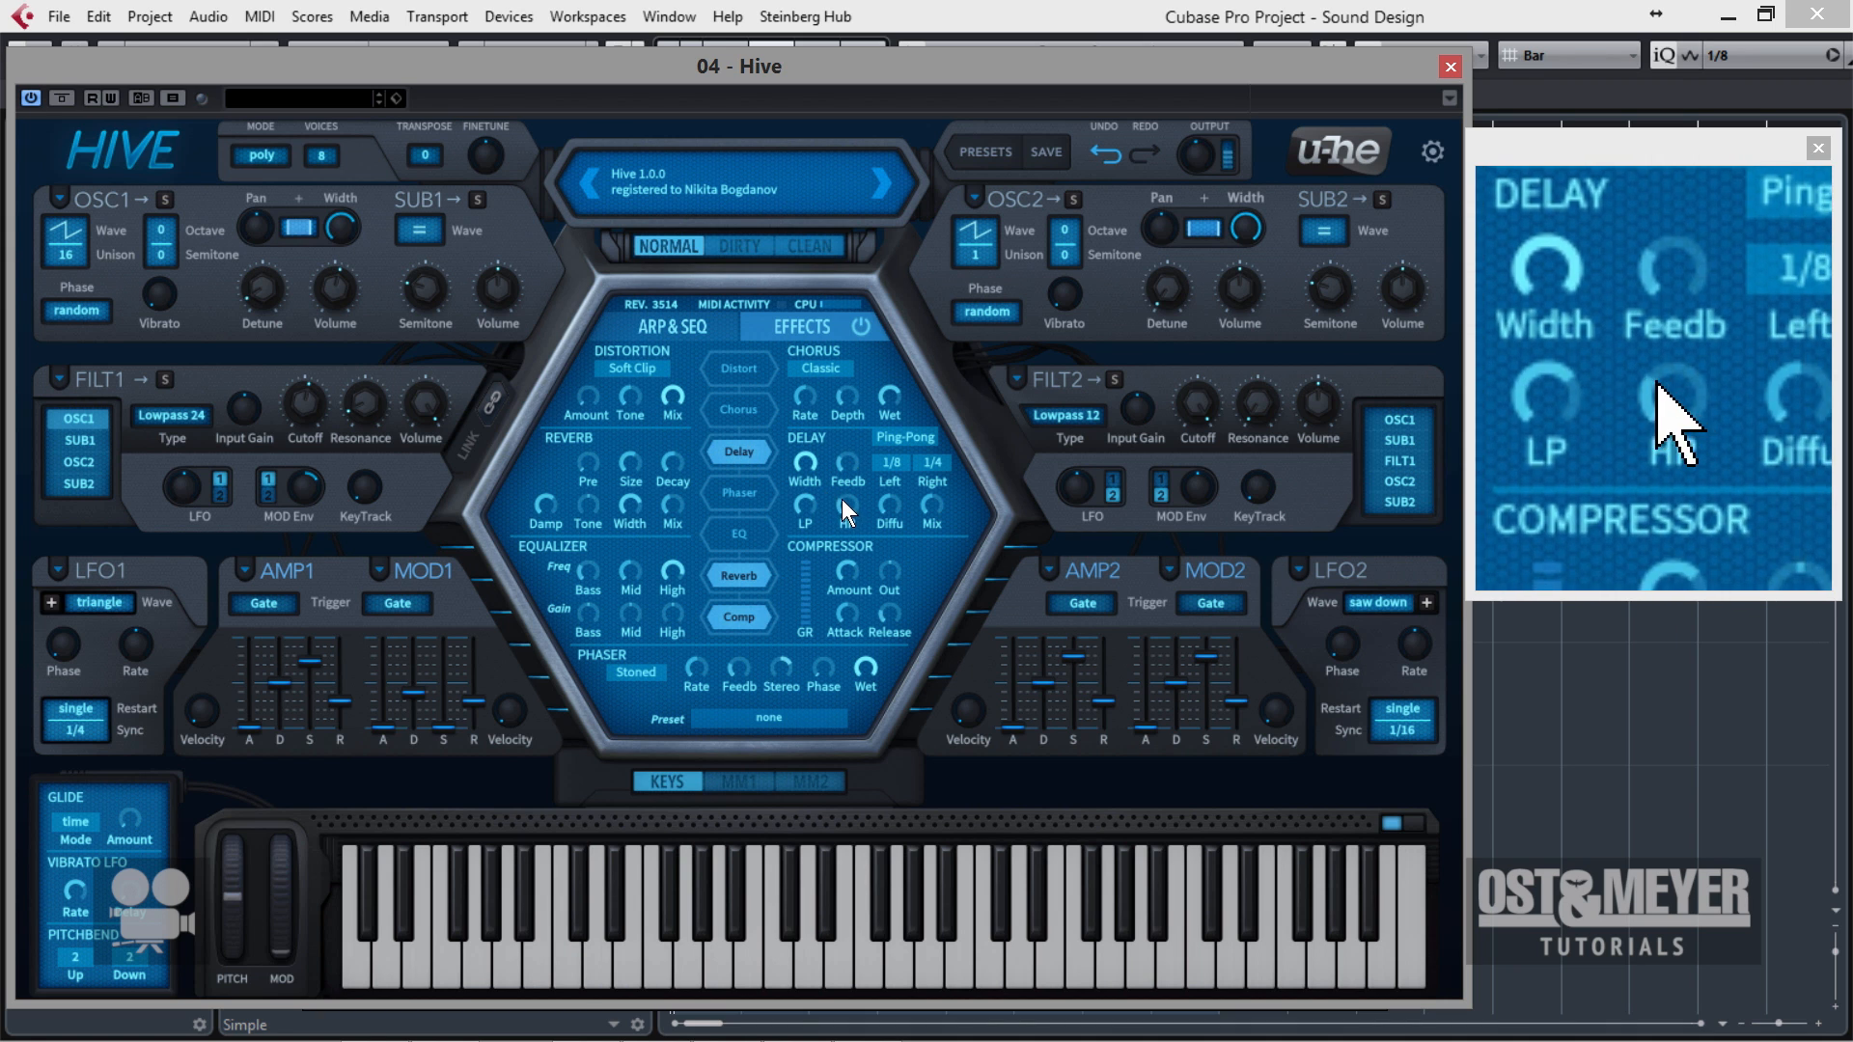
pyautogui.moveTo(810, 473); pyautogui.dragTo(801, 478)
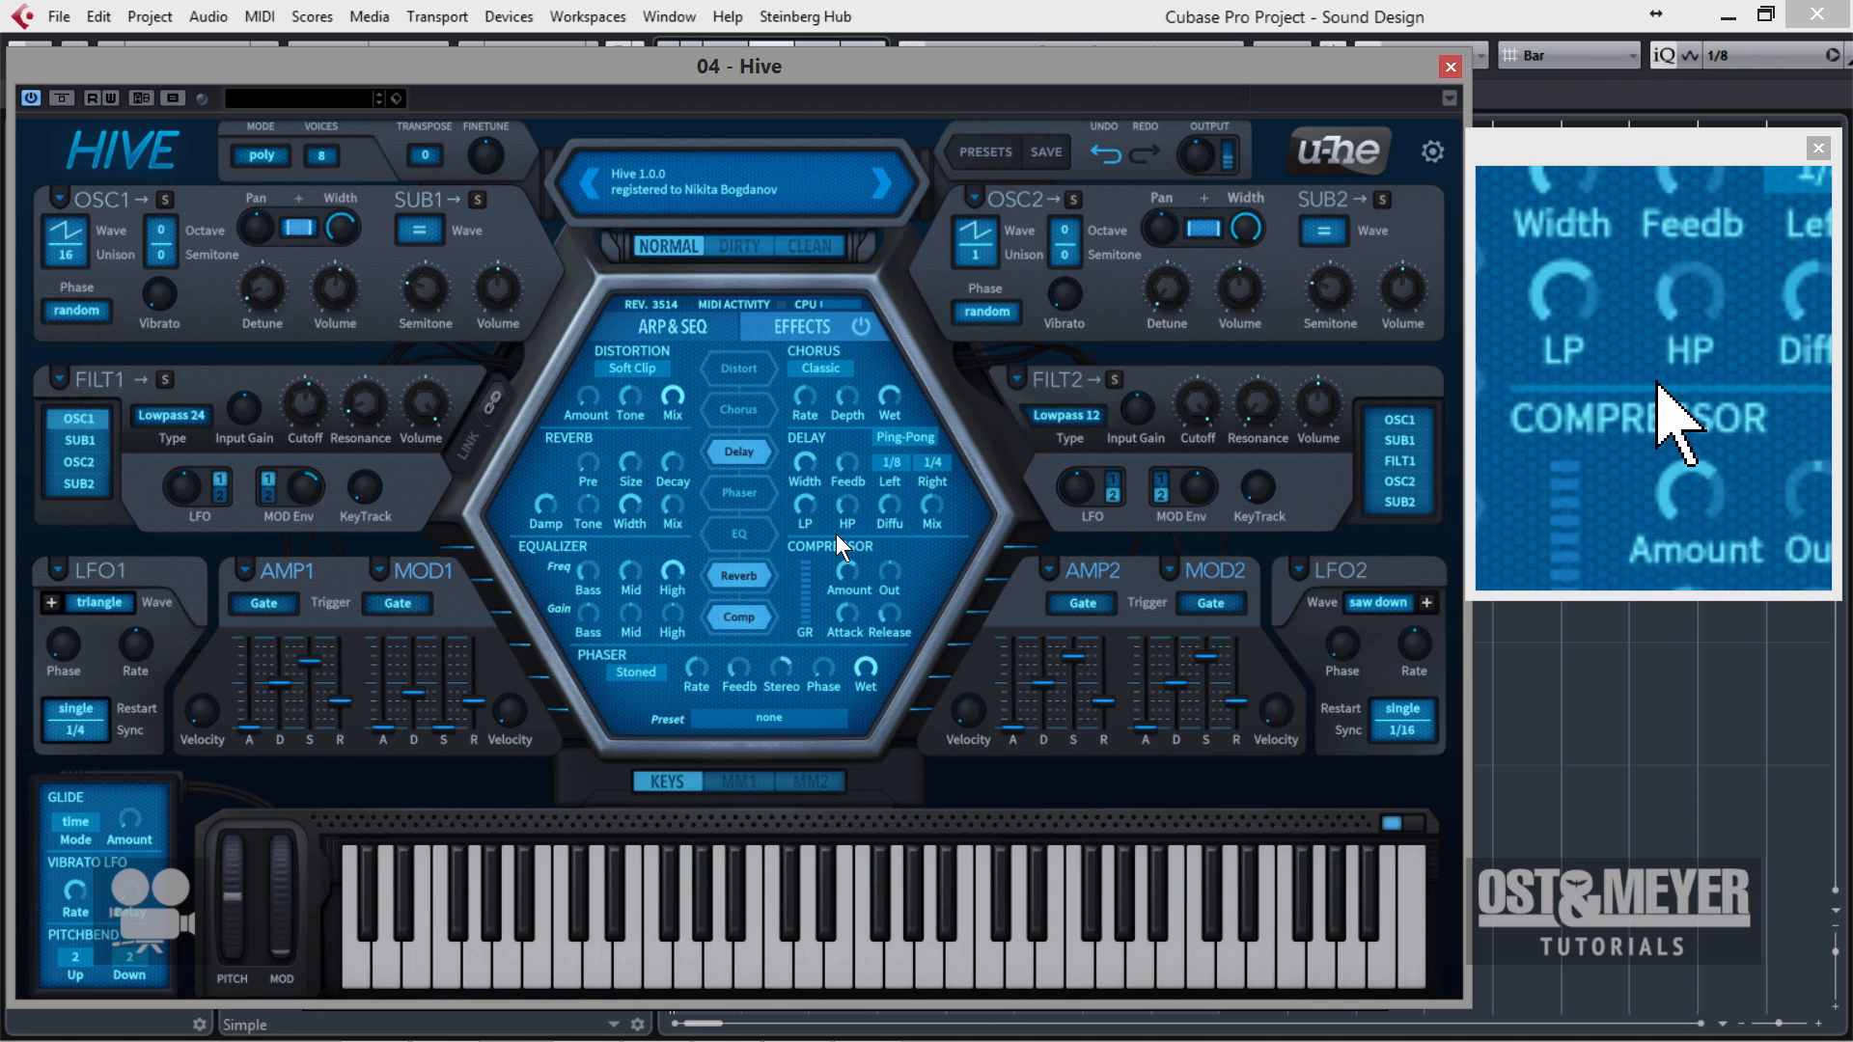
pyautogui.moveTo(841, 508); pyautogui.dragTo(859, 442)
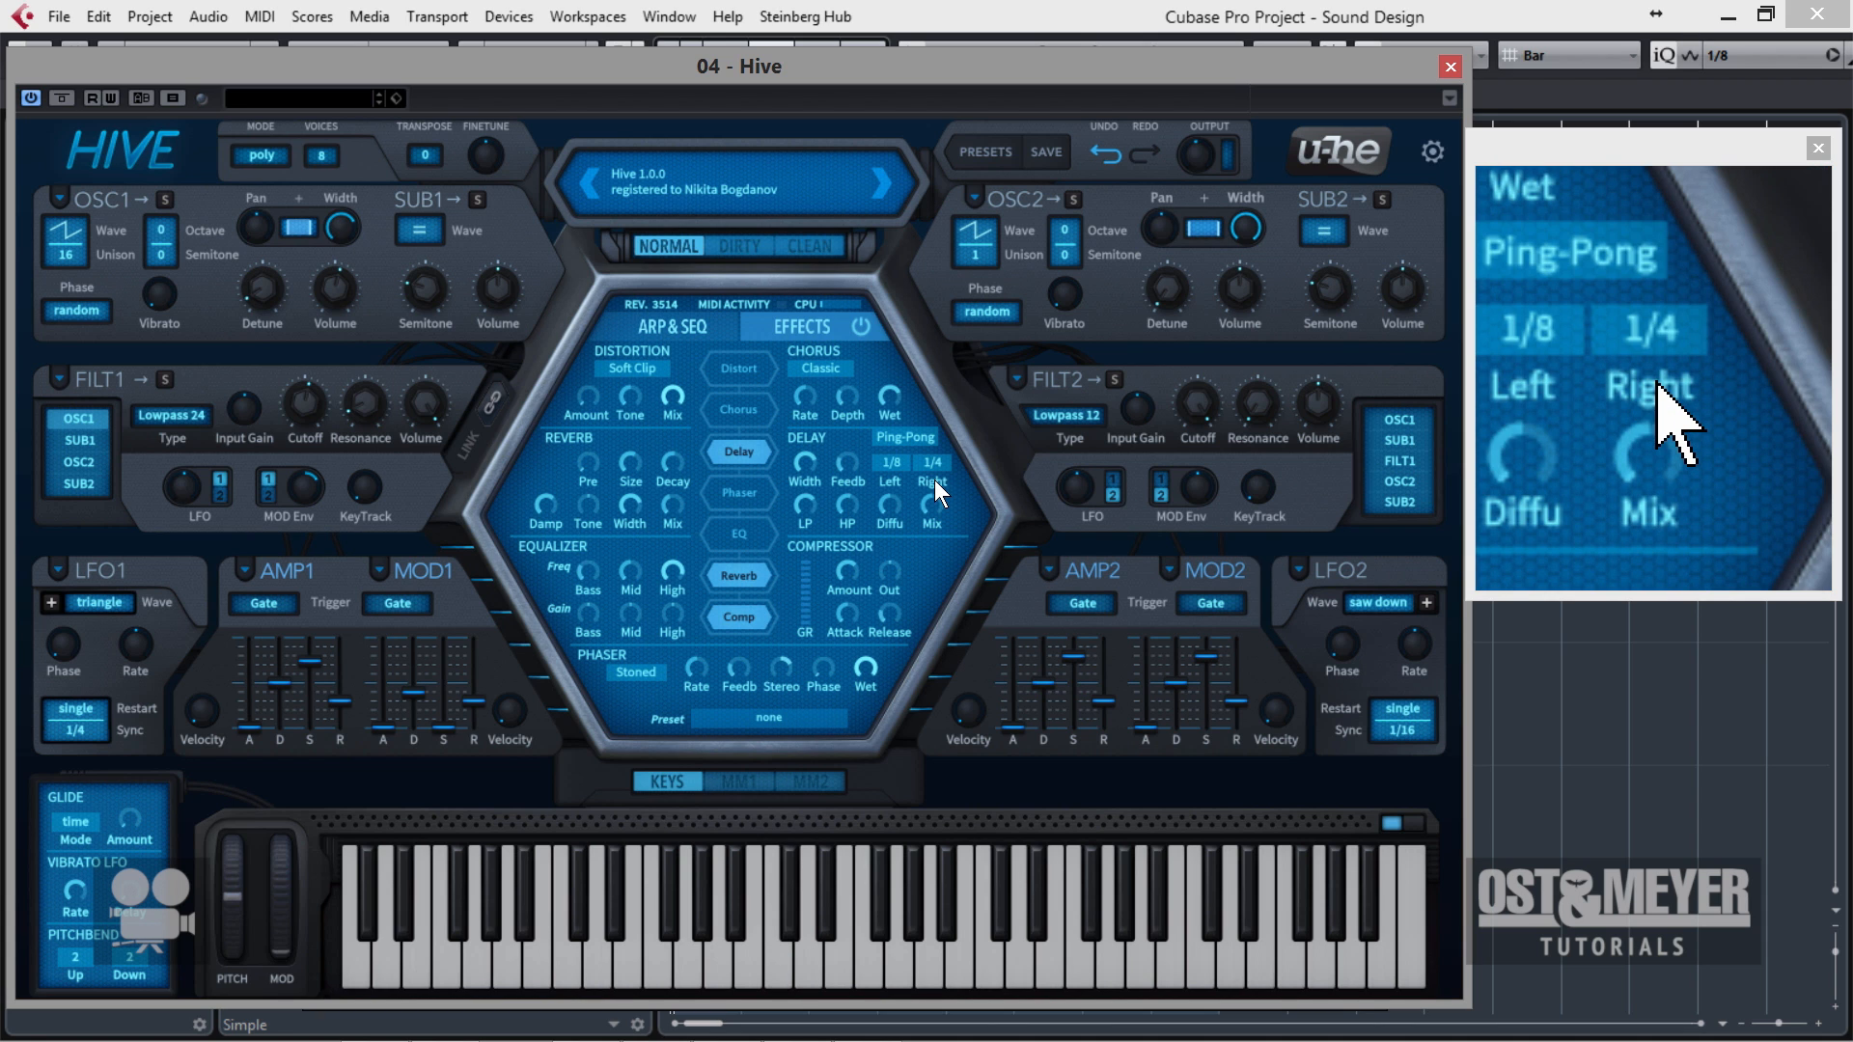
pyautogui.click(888, 465)
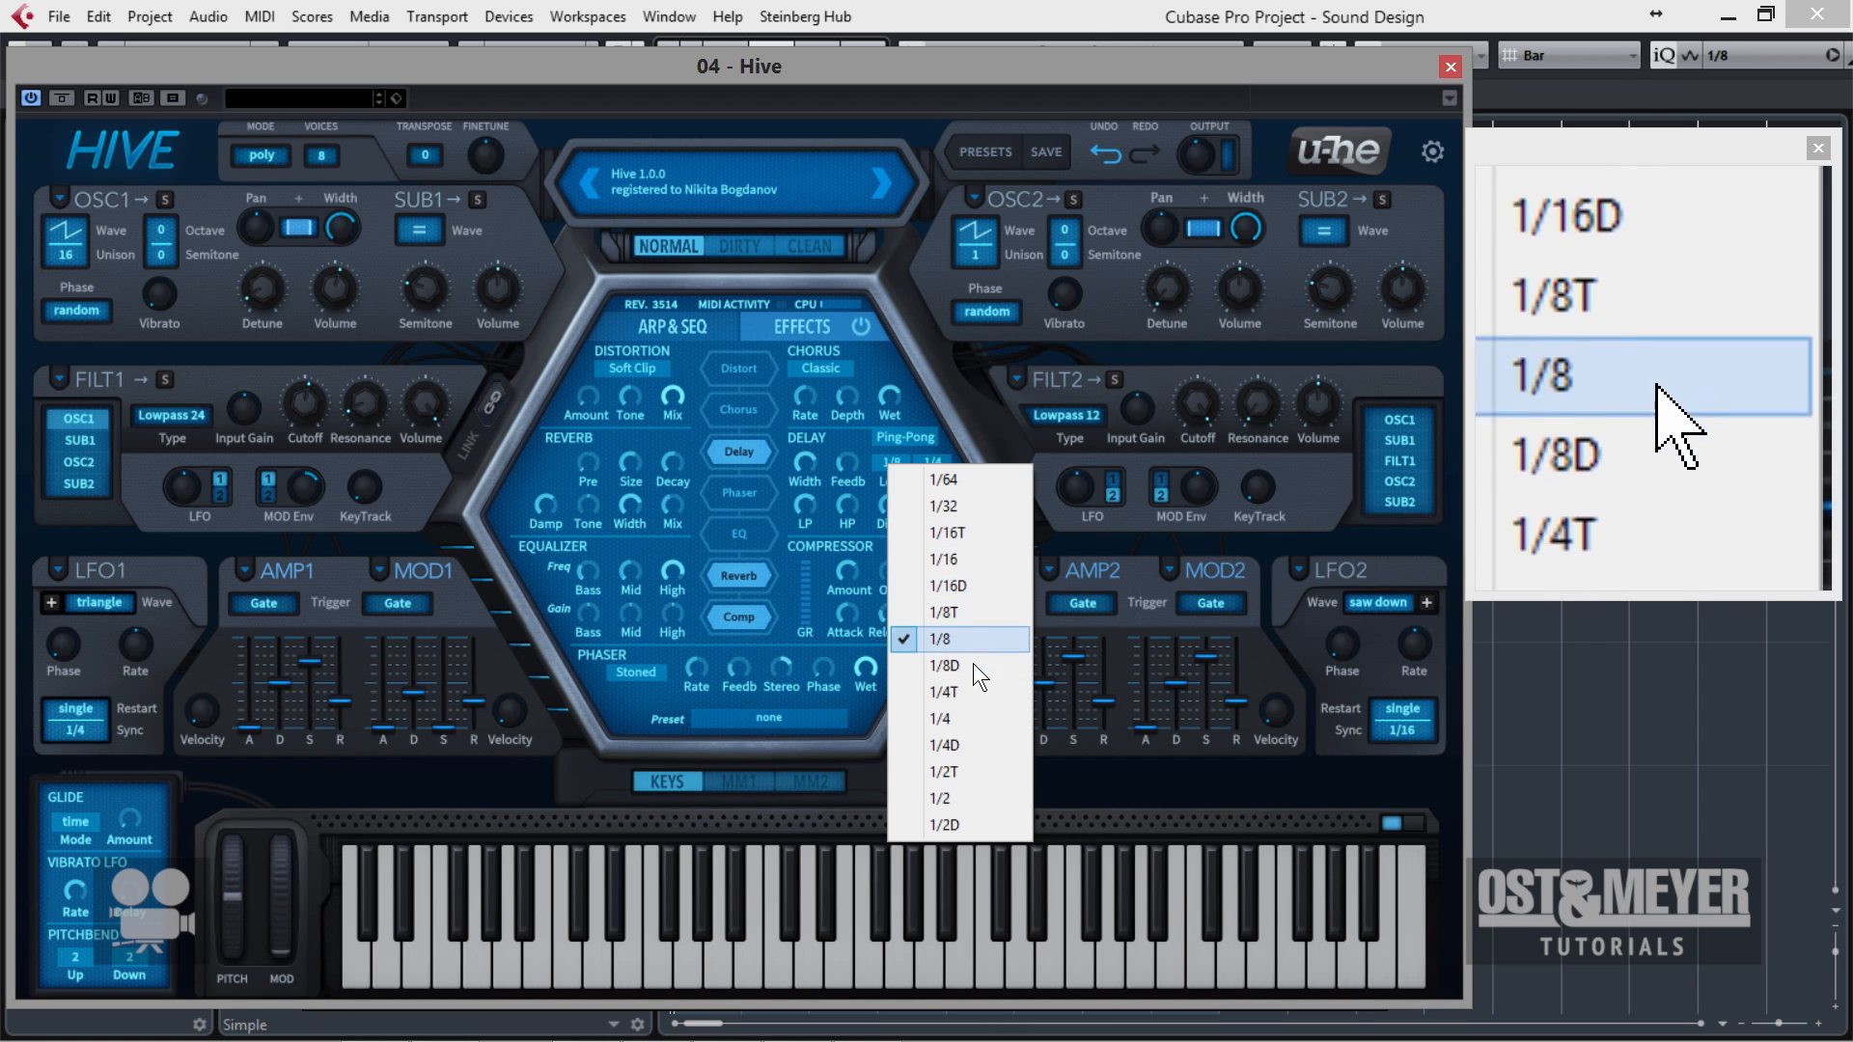
pyautogui.click(965, 717)
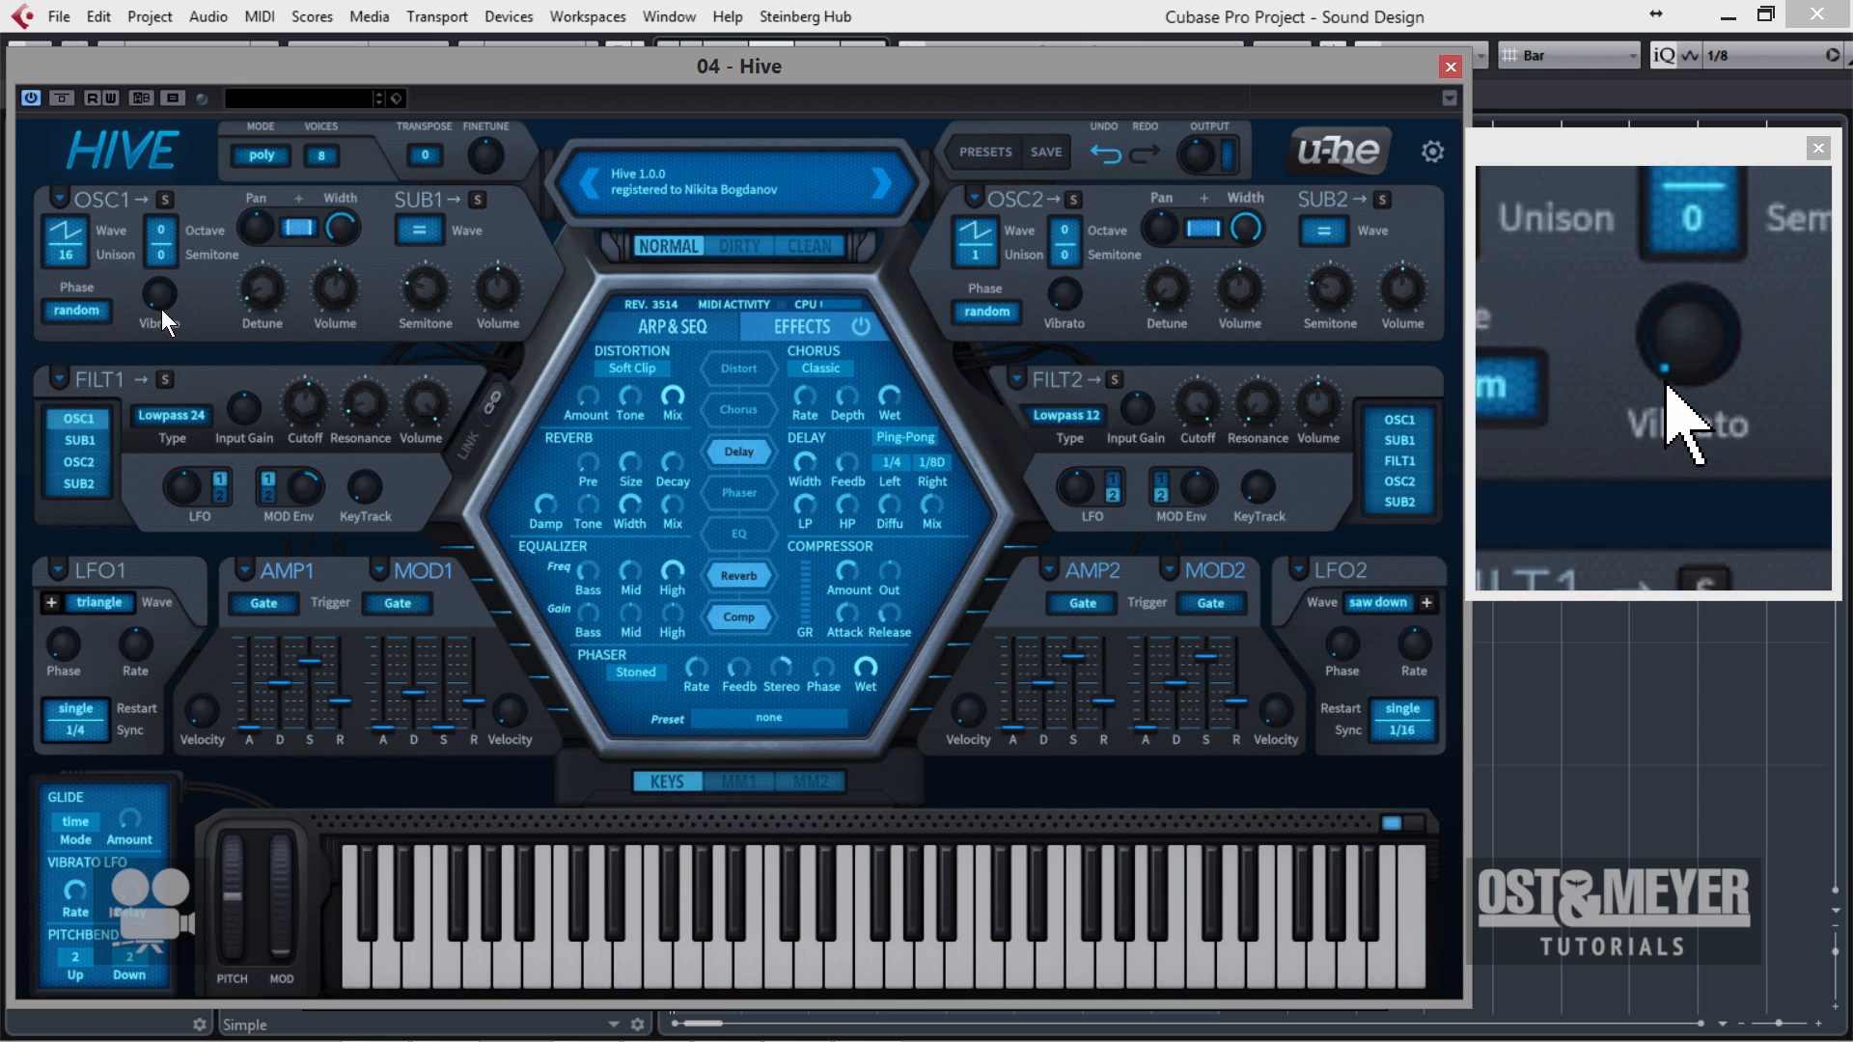
# Switch off the reverb and delay, leaving the EQ disabled, and lower oscillator 1's detune by ear.
pyautogui.moveTo(261, 299); pyautogui.dragTo(263, 283)
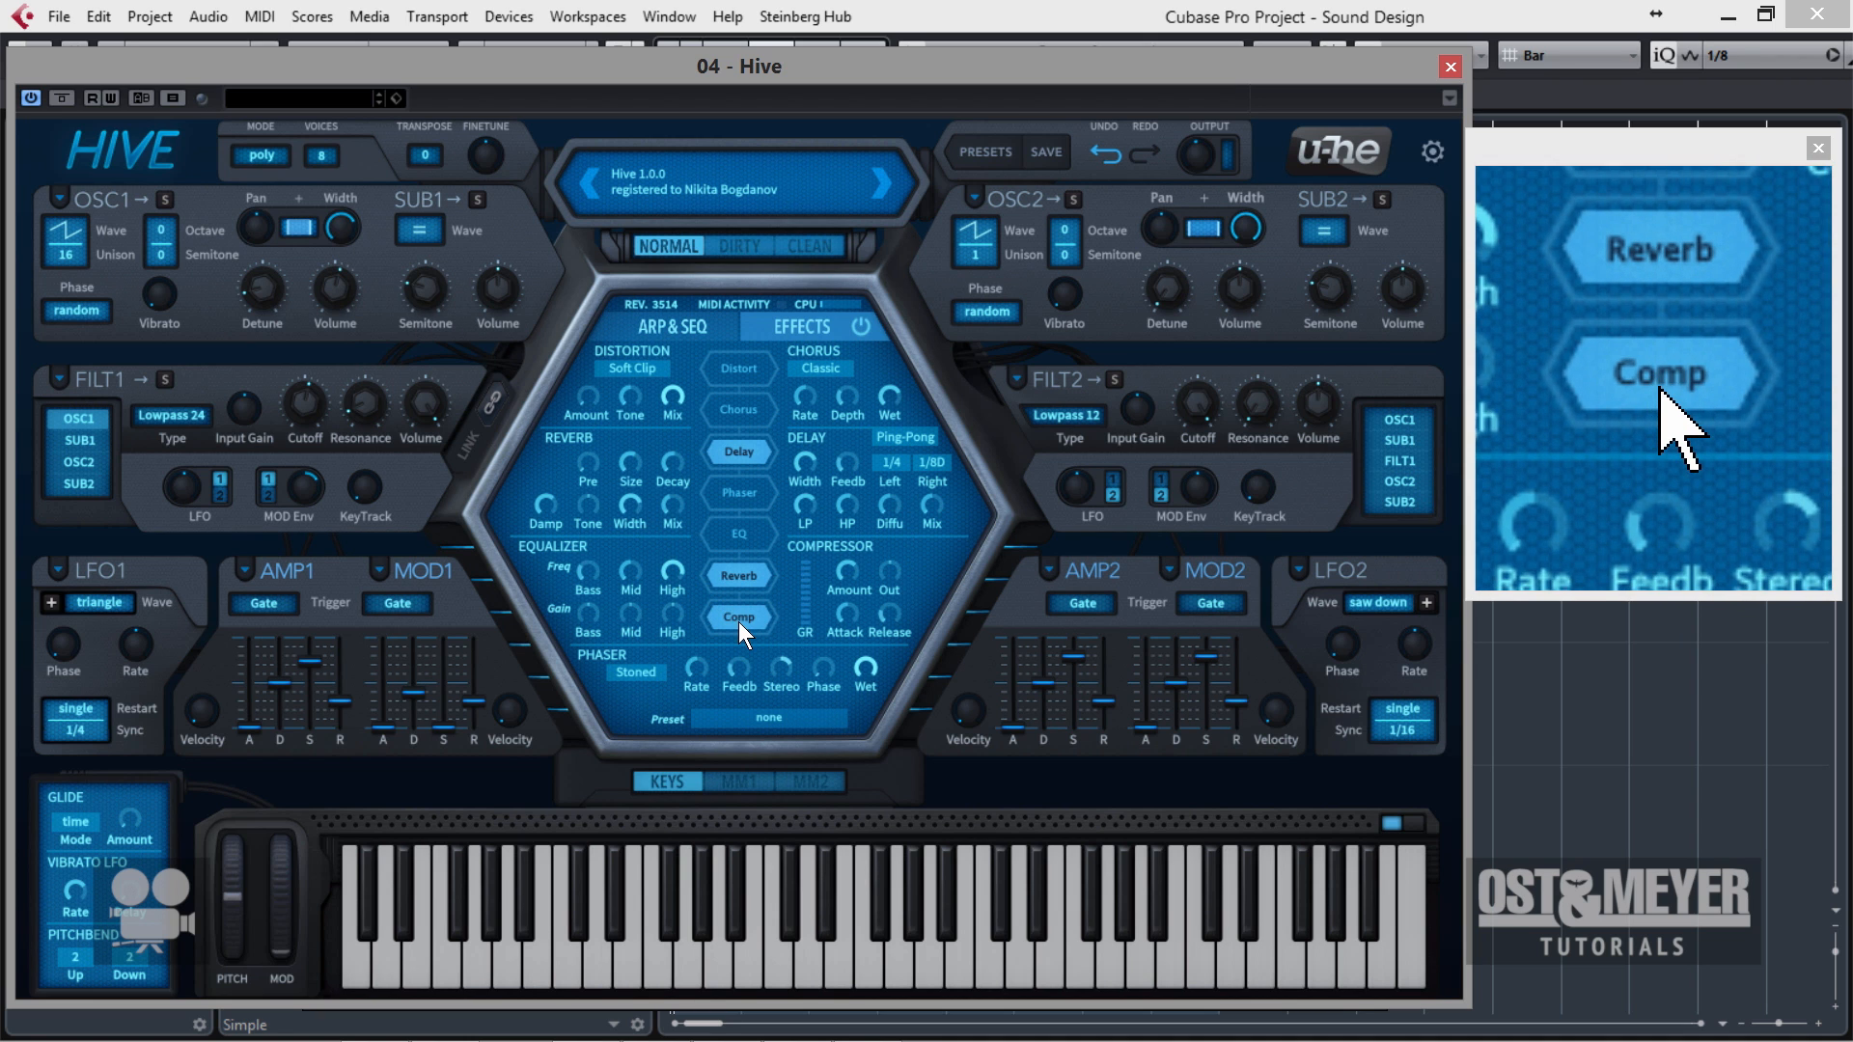
pyautogui.click(742, 575)
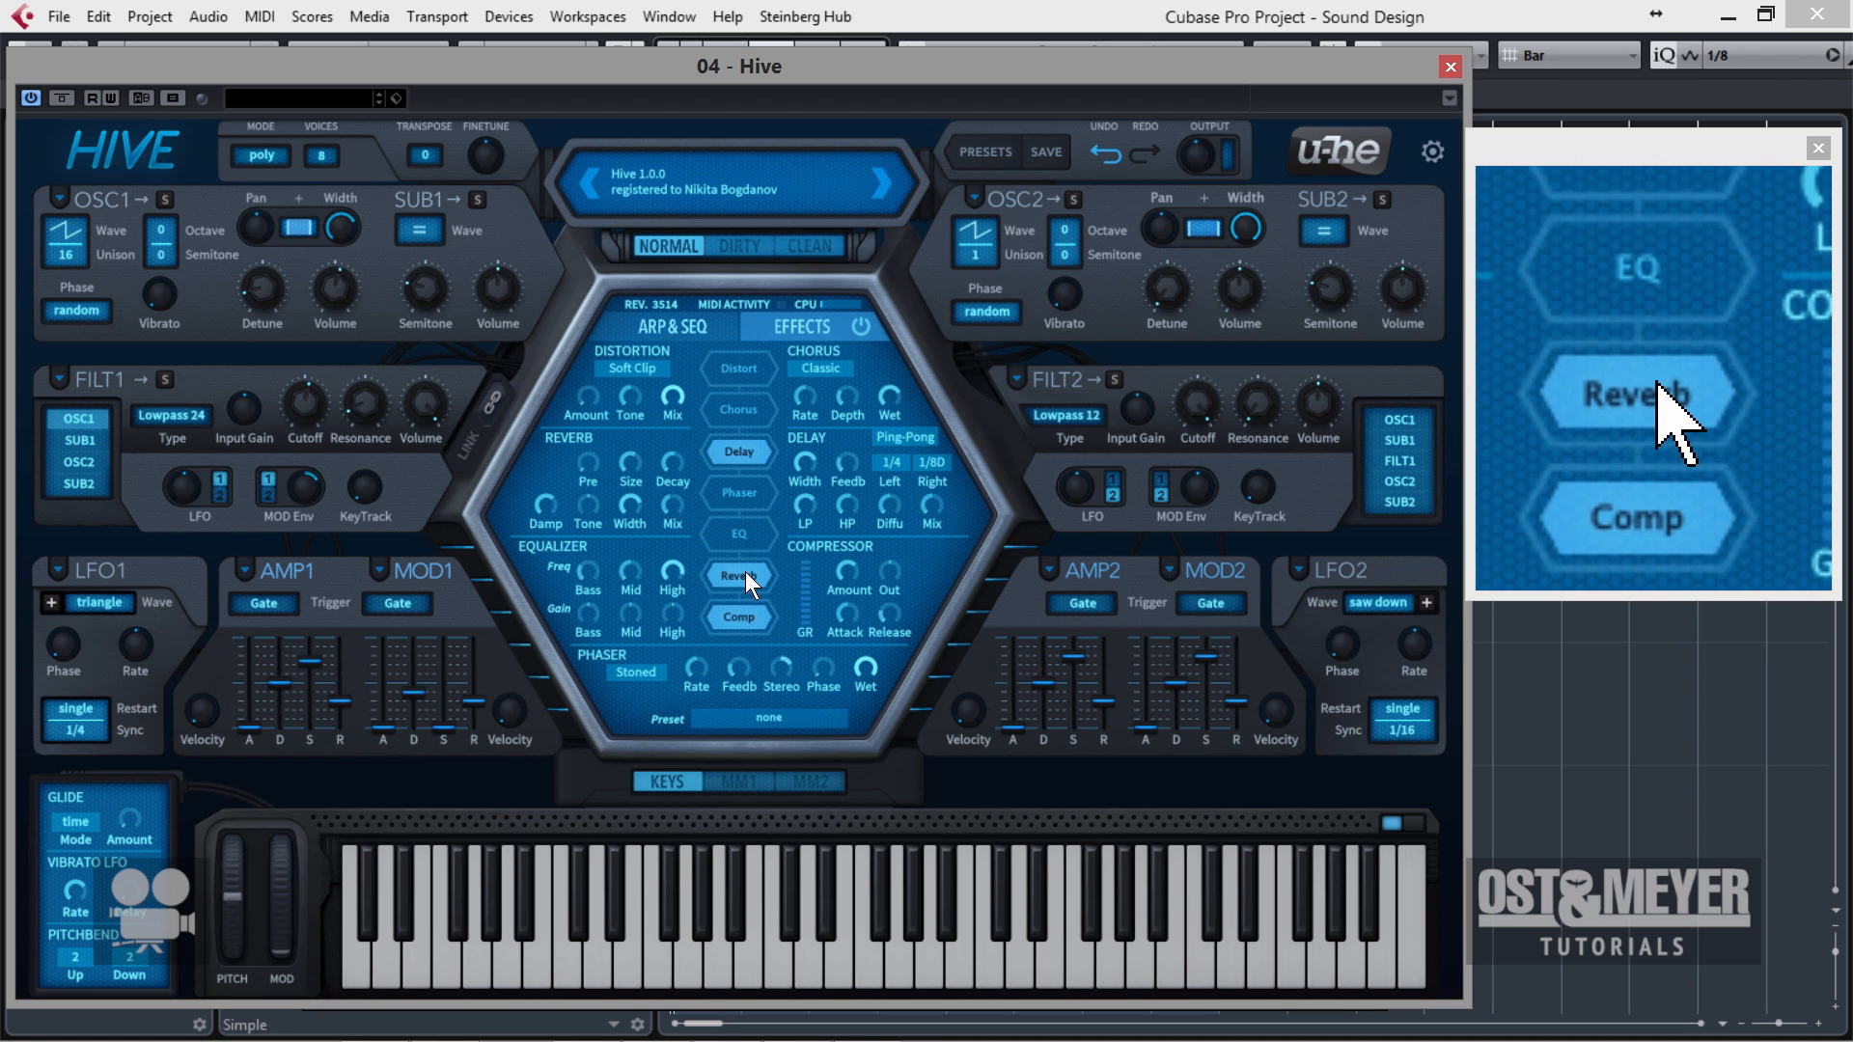
pyautogui.click(762, 458)
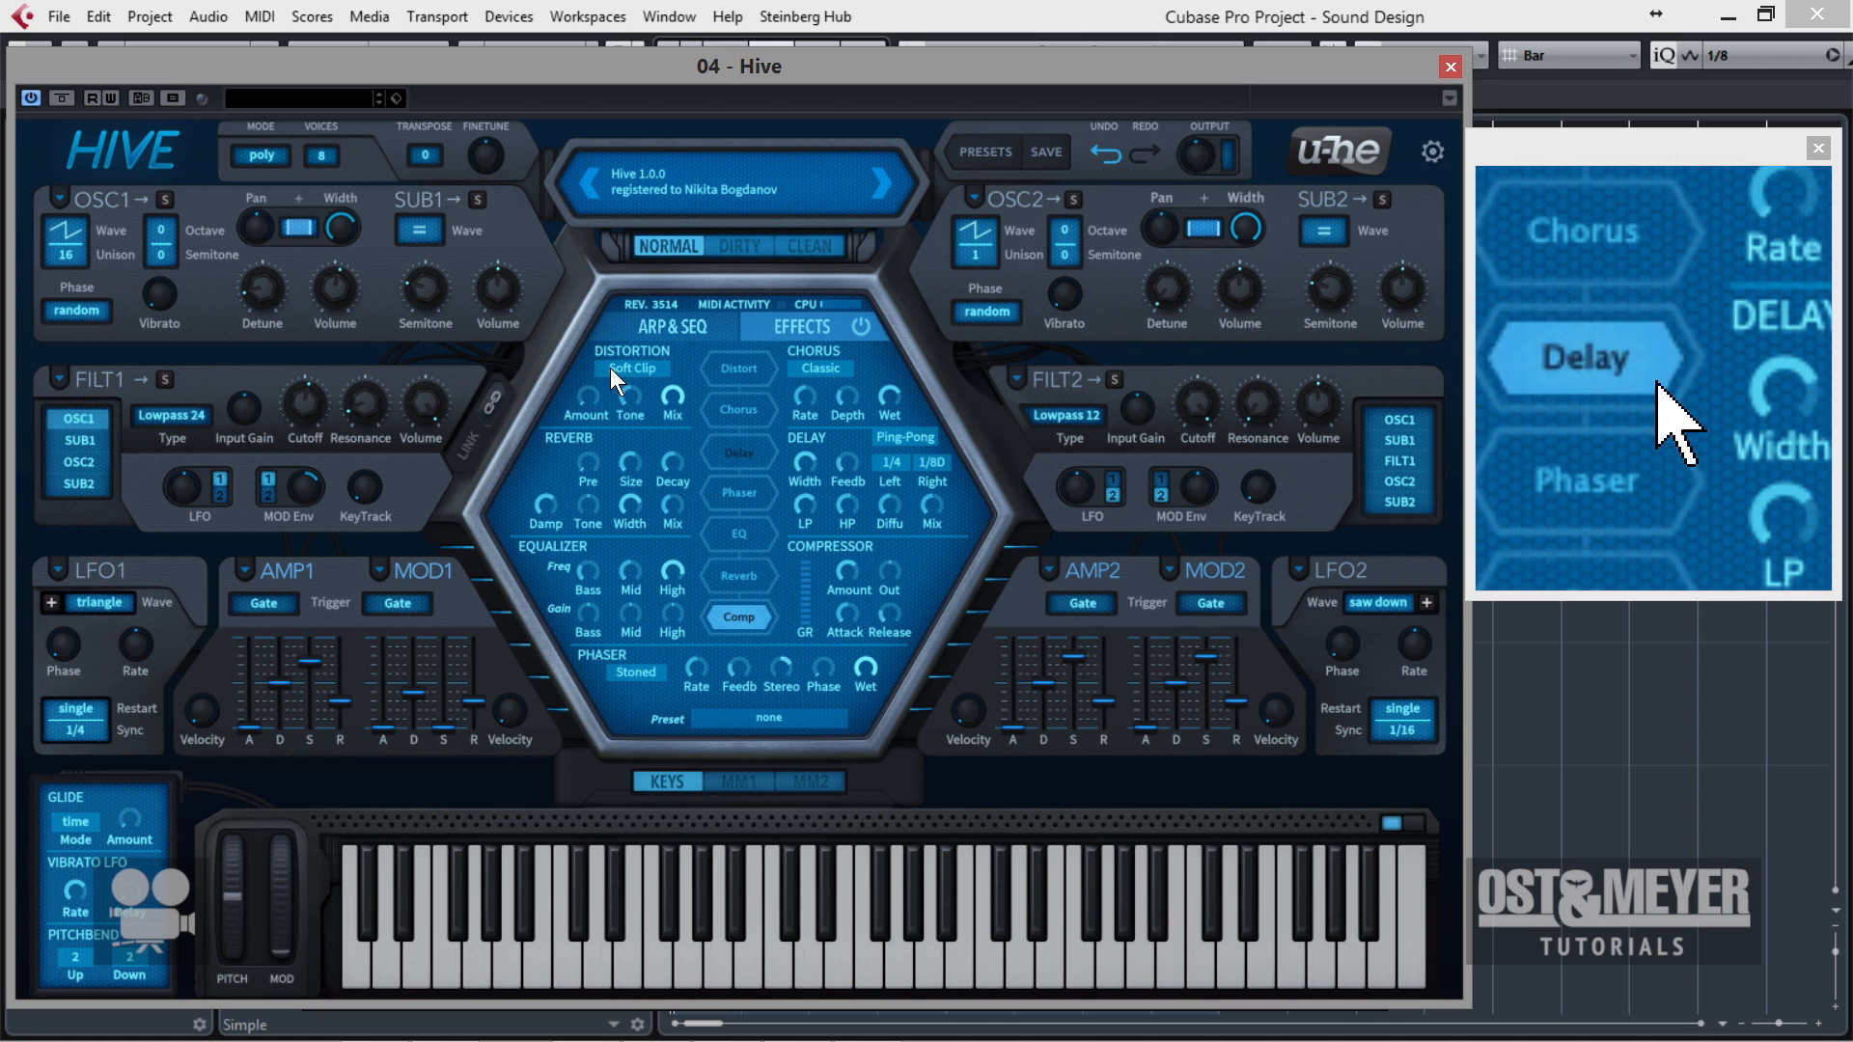
pyautogui.click(755, 527)
pyautogui.click(741, 535)
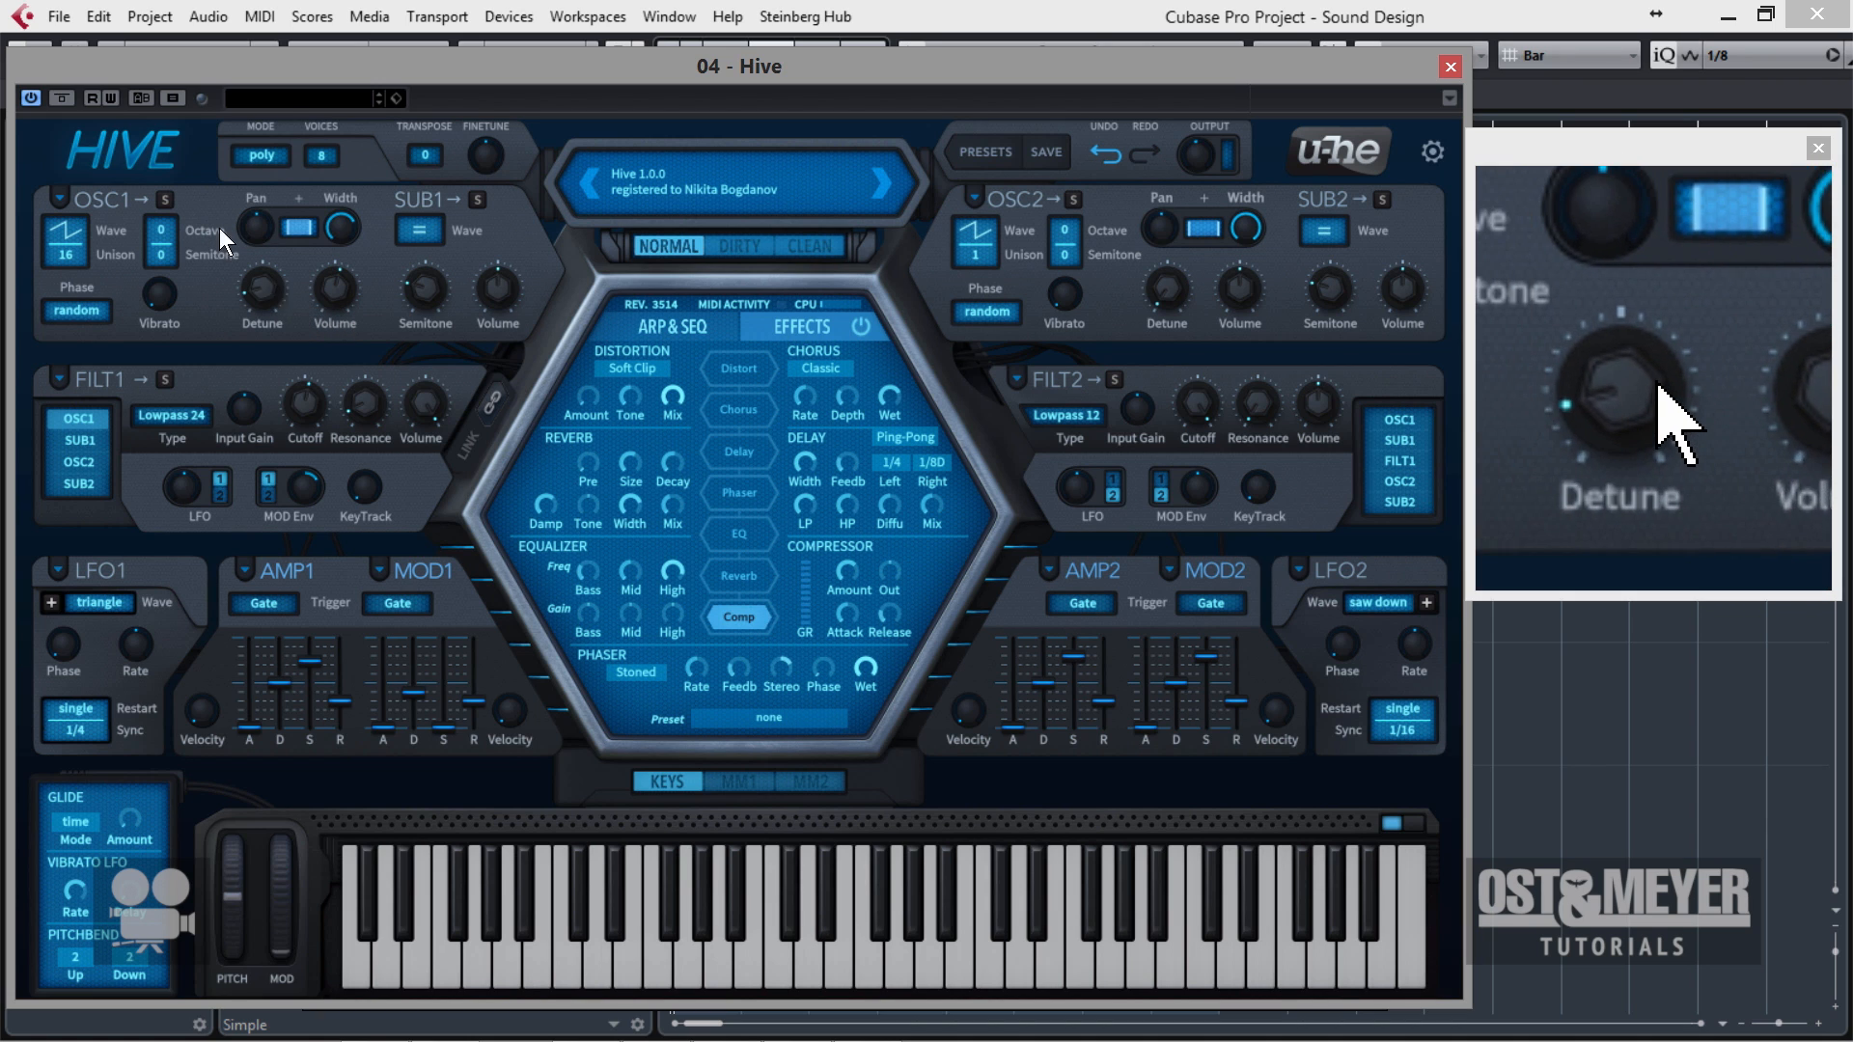
pyautogui.moveTo(261, 286); pyautogui.dragTo(268, 303)
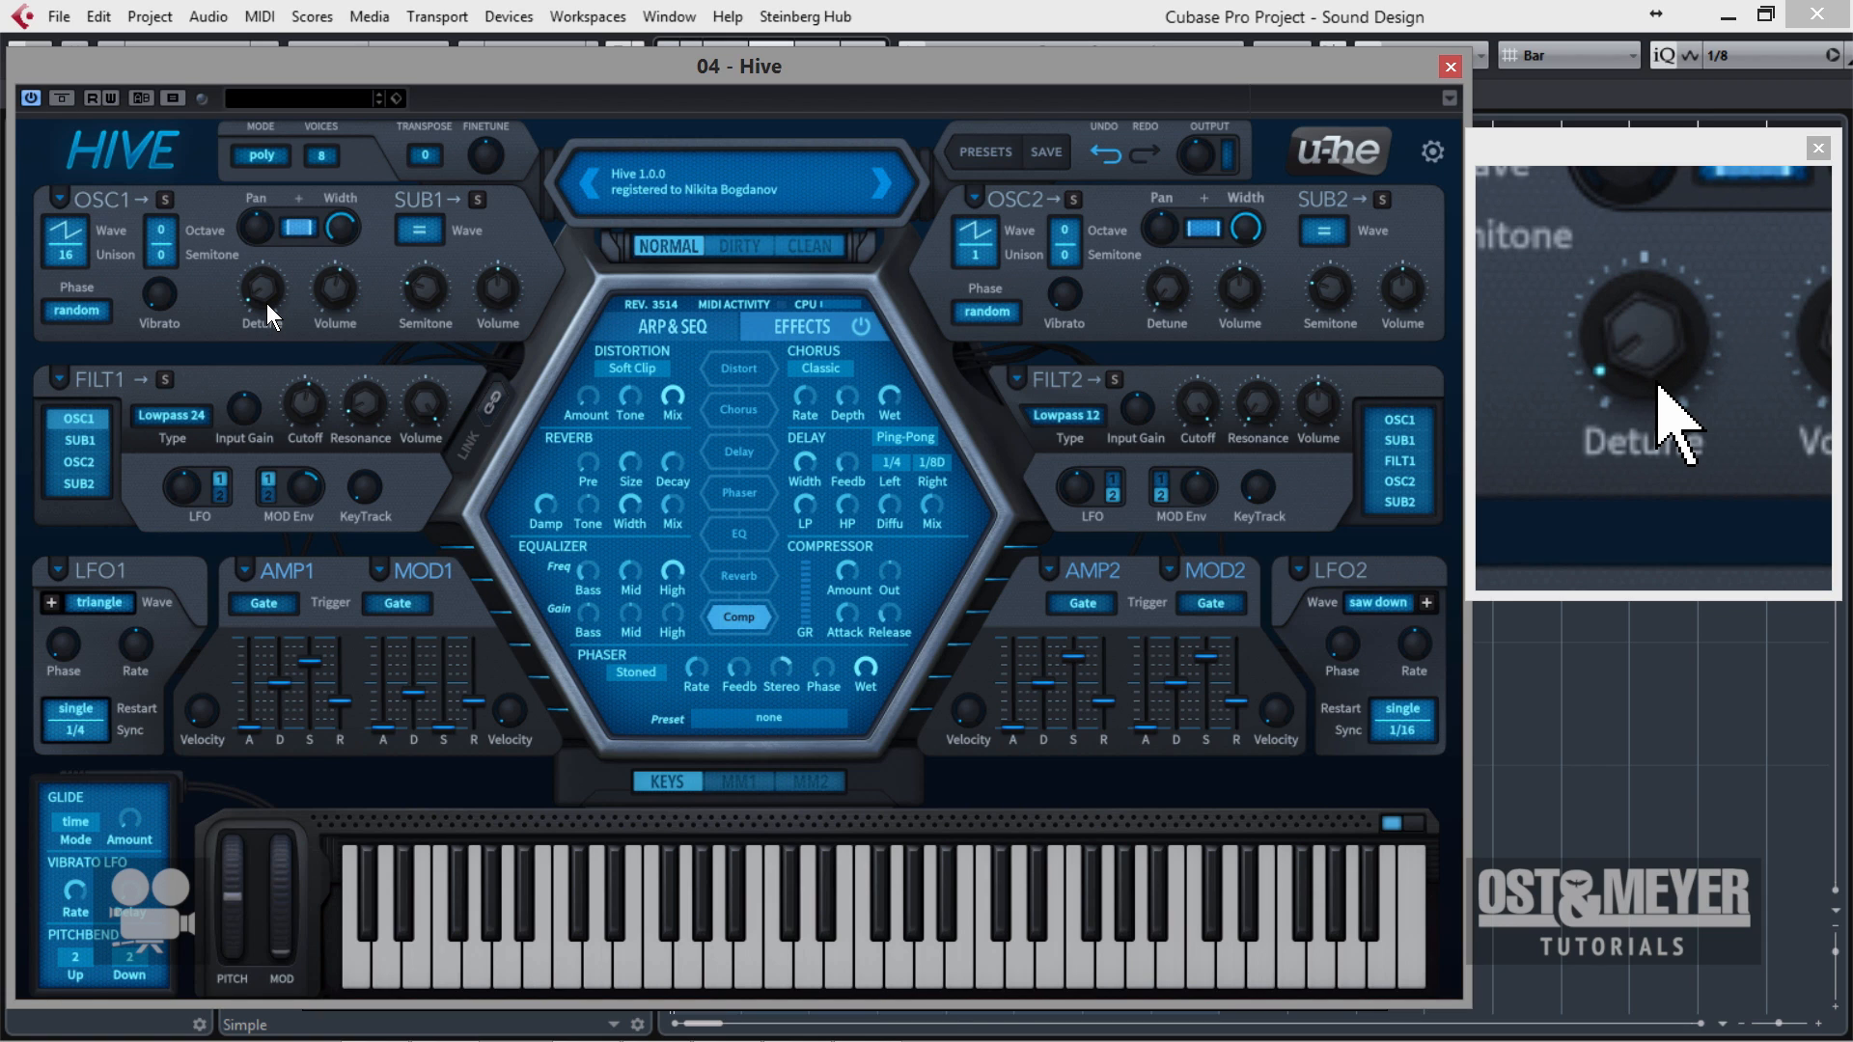
pyautogui.moveTo(267, 303); pyautogui.dragTo(266, 311)
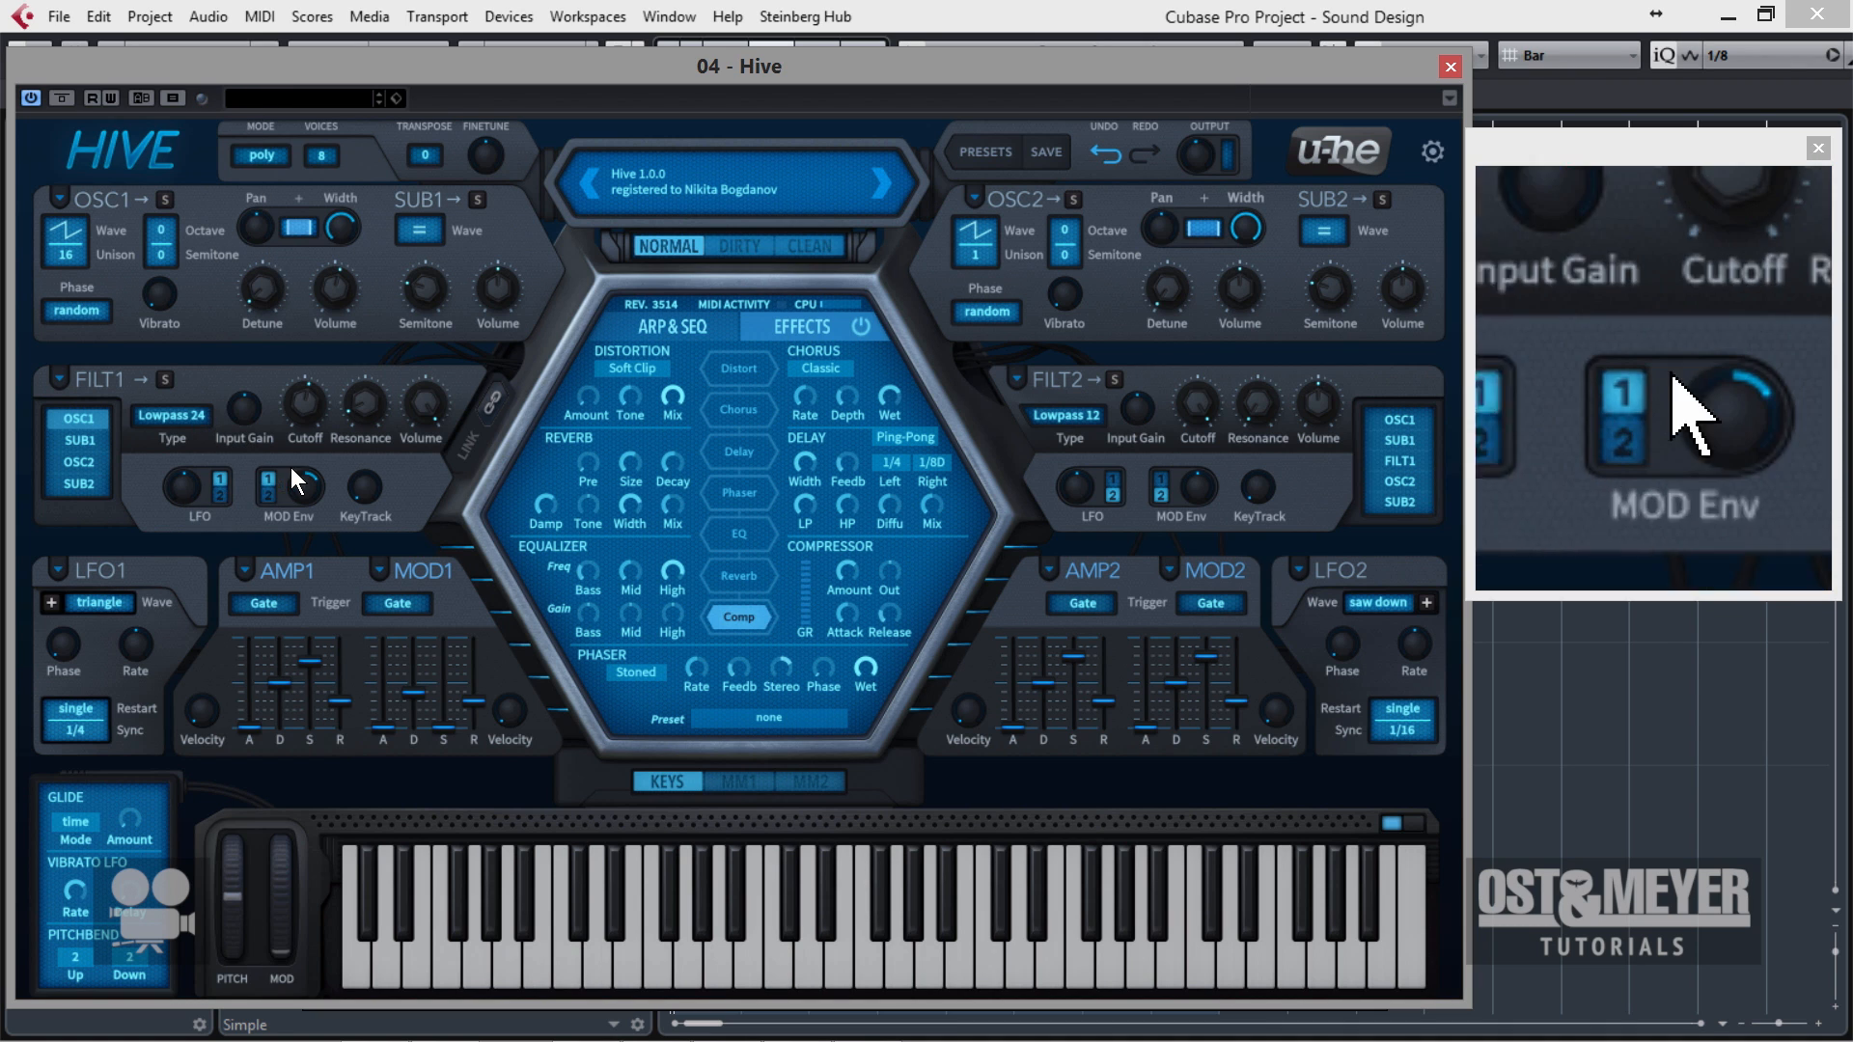
# Raise filter 1's cutoff by ear with the resonance at 8.00, and fine-tune the output level.
pyautogui.moveTo(309, 403); pyautogui.dragTo(317, 357)
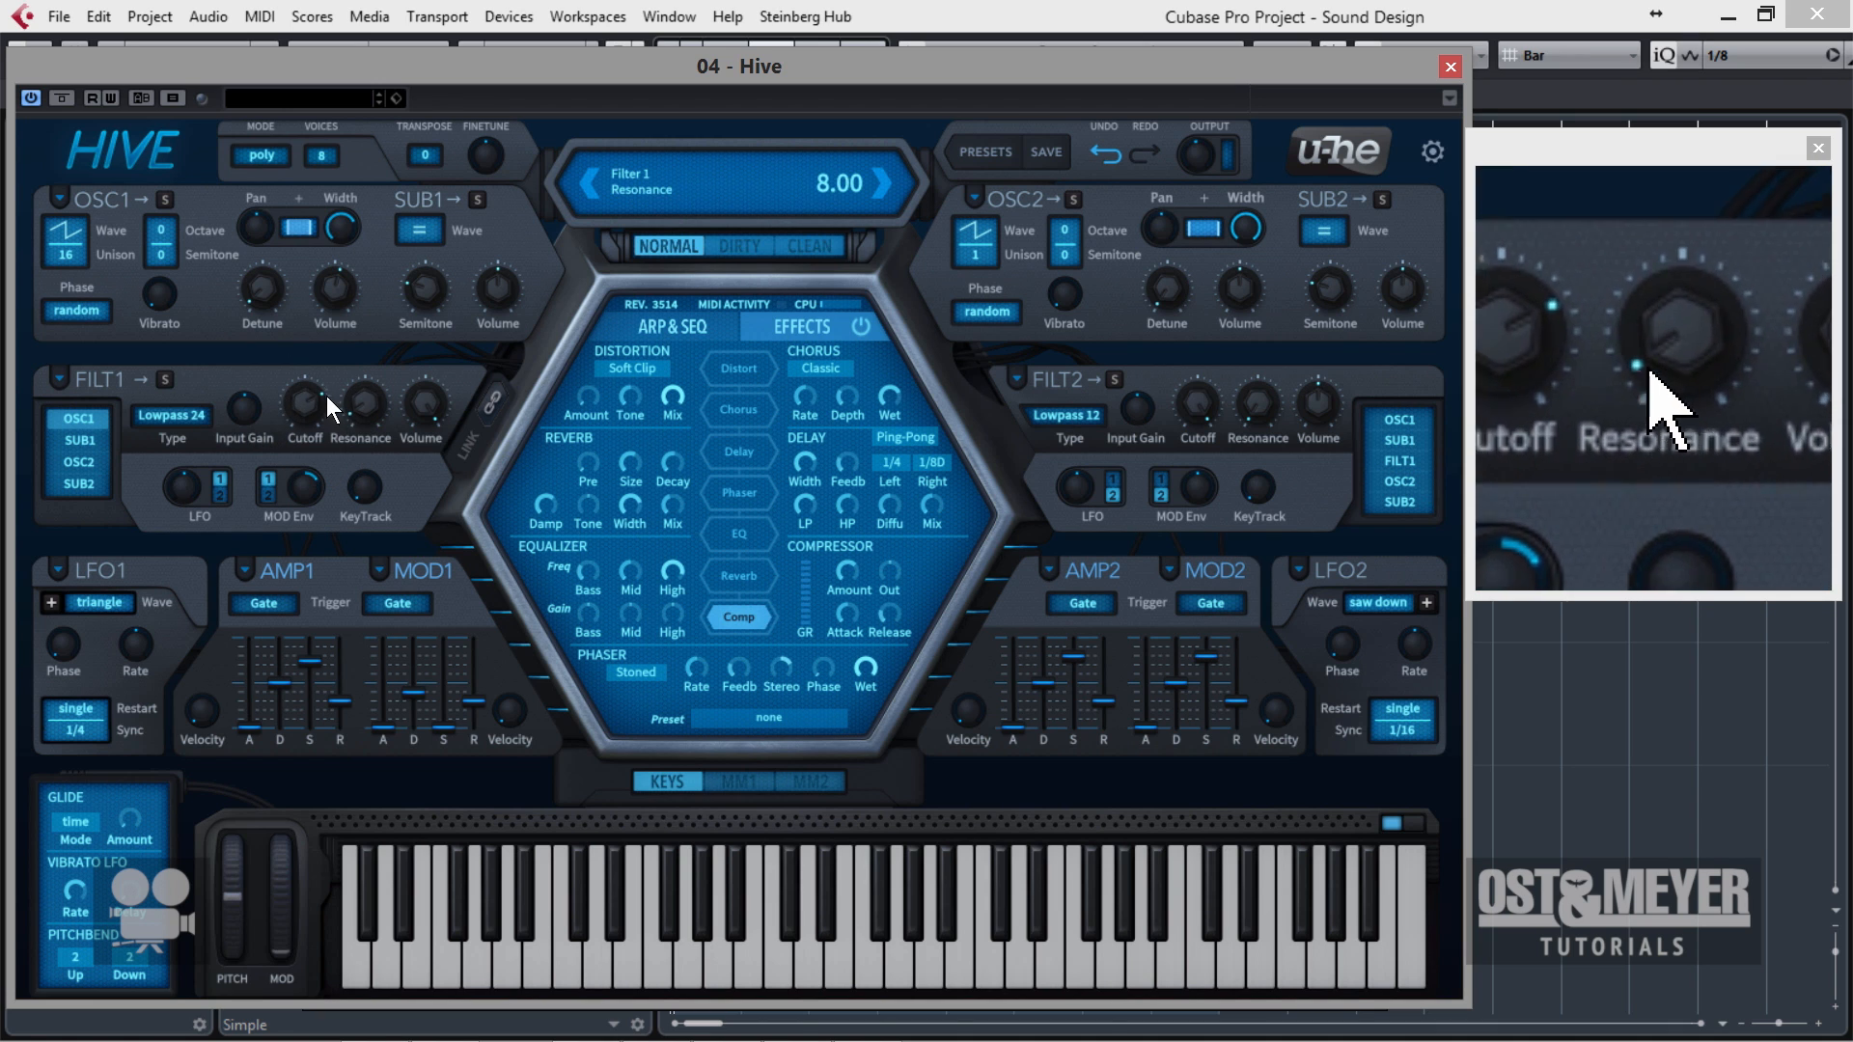
pyautogui.moveTo(327, 395); pyautogui.dragTo(327, 342)
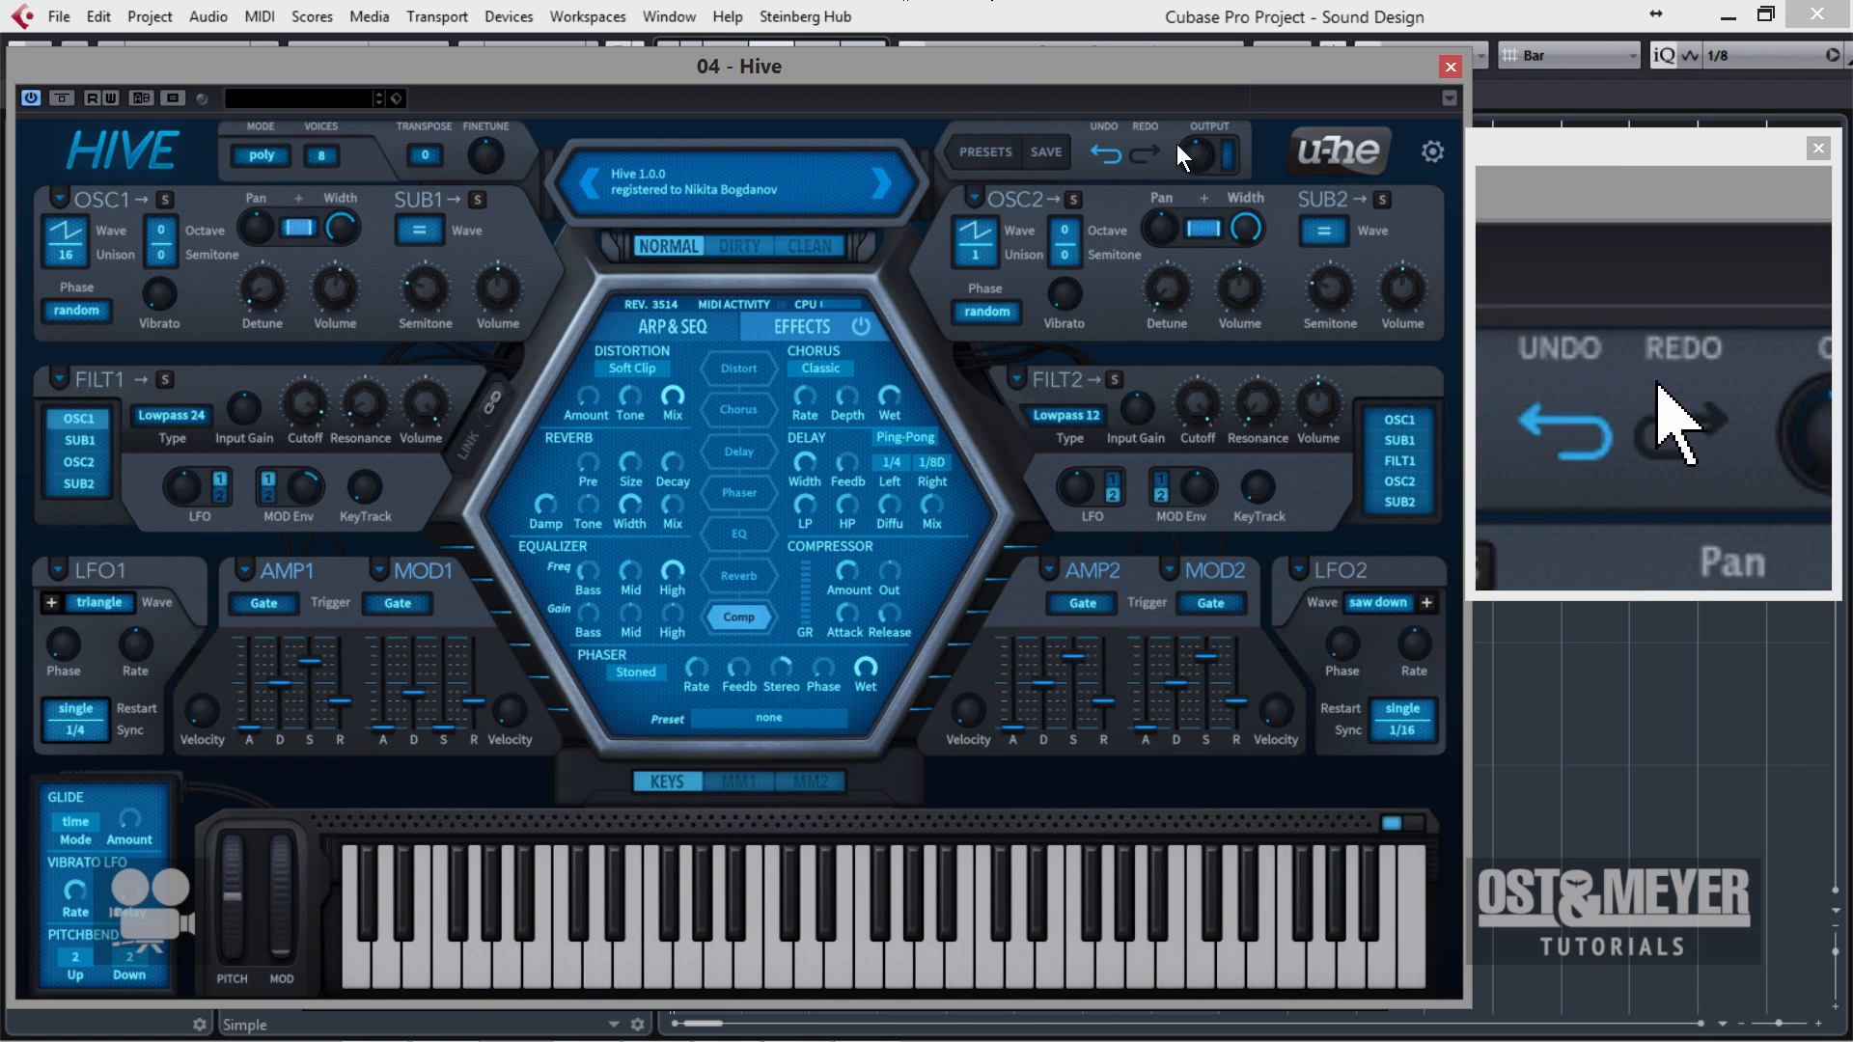
pyautogui.moveTo(1195, 166)
pyautogui.moveTo(1196, 165); pyautogui.dragTo(1197, 161)
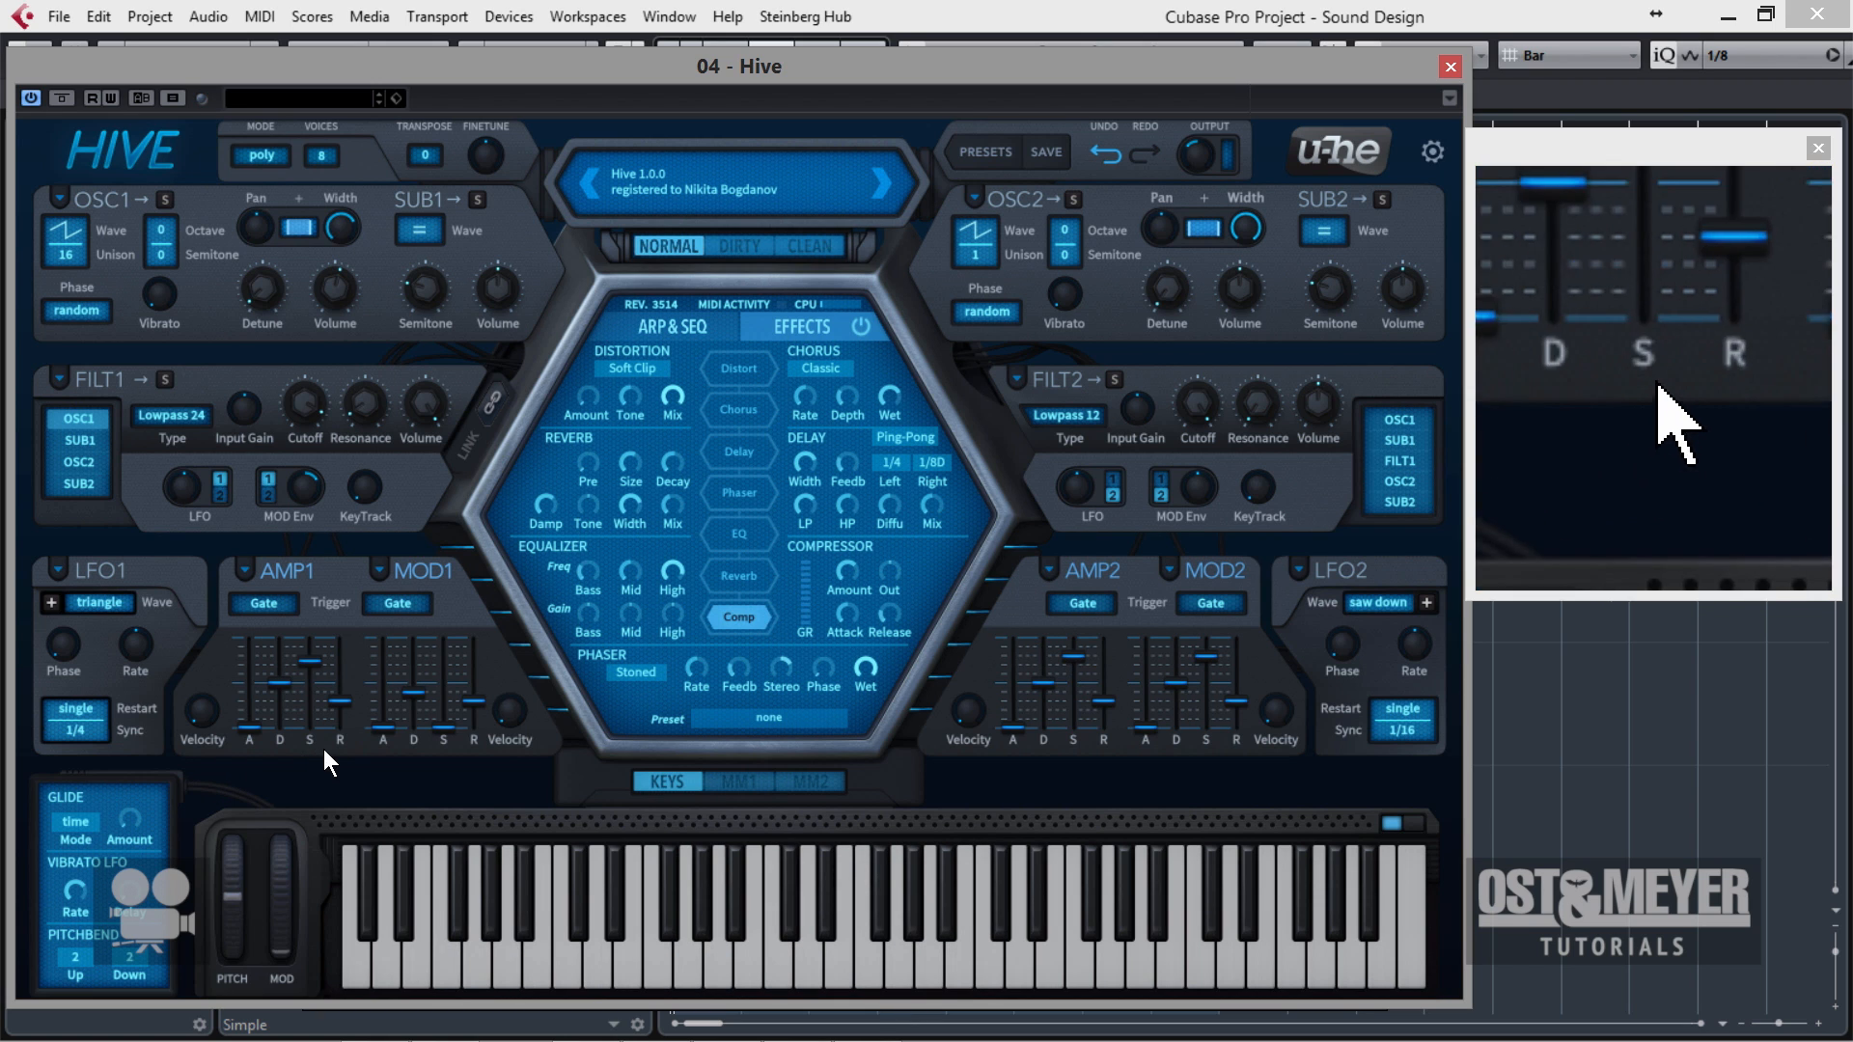
# Shorten the AMP1 envelope's release, raise the MOD1 envelope's sustain, and lower filter 1's cutoff.
pyautogui.moveTo(341, 707); pyautogui.dragTo(458, 674)
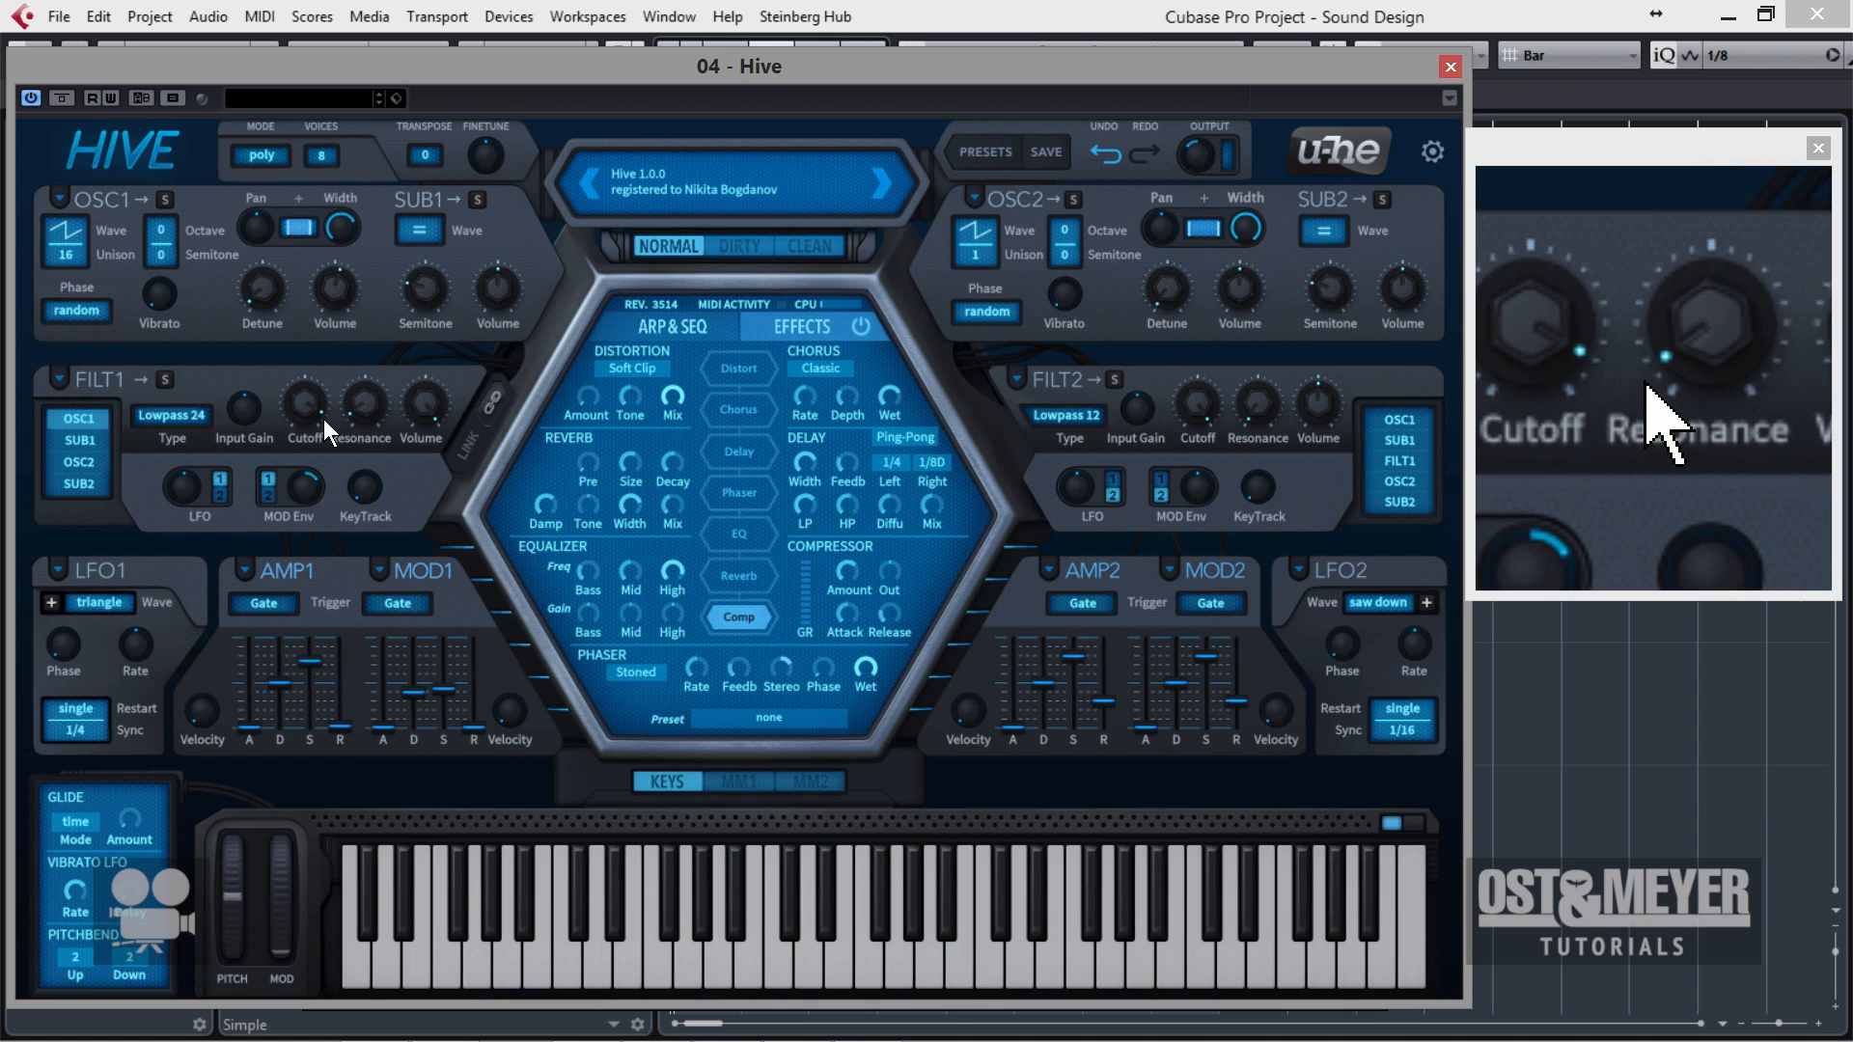
pyautogui.moveTo(308, 423)
pyautogui.moveTo(308, 423); pyautogui.dragTo(309, 464)
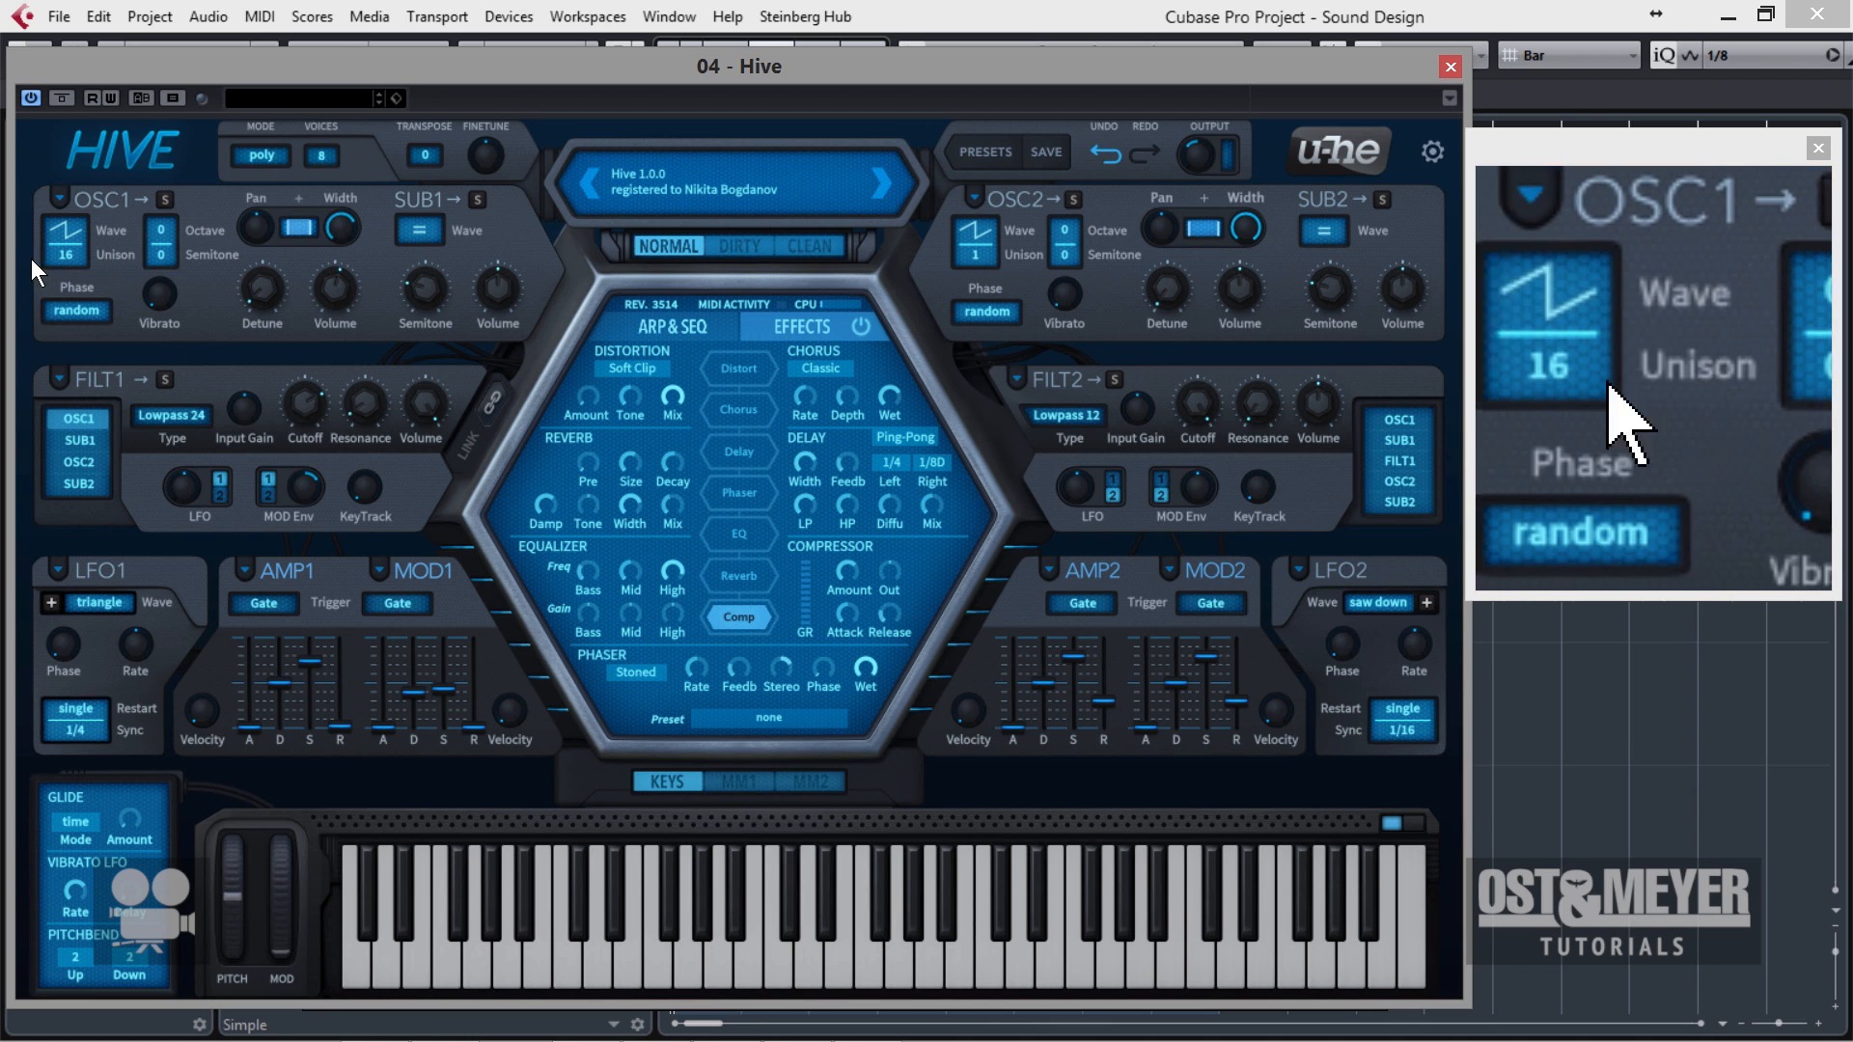
# Set oscillator 1's unison to 5 voices.
pyautogui.click(65, 255)
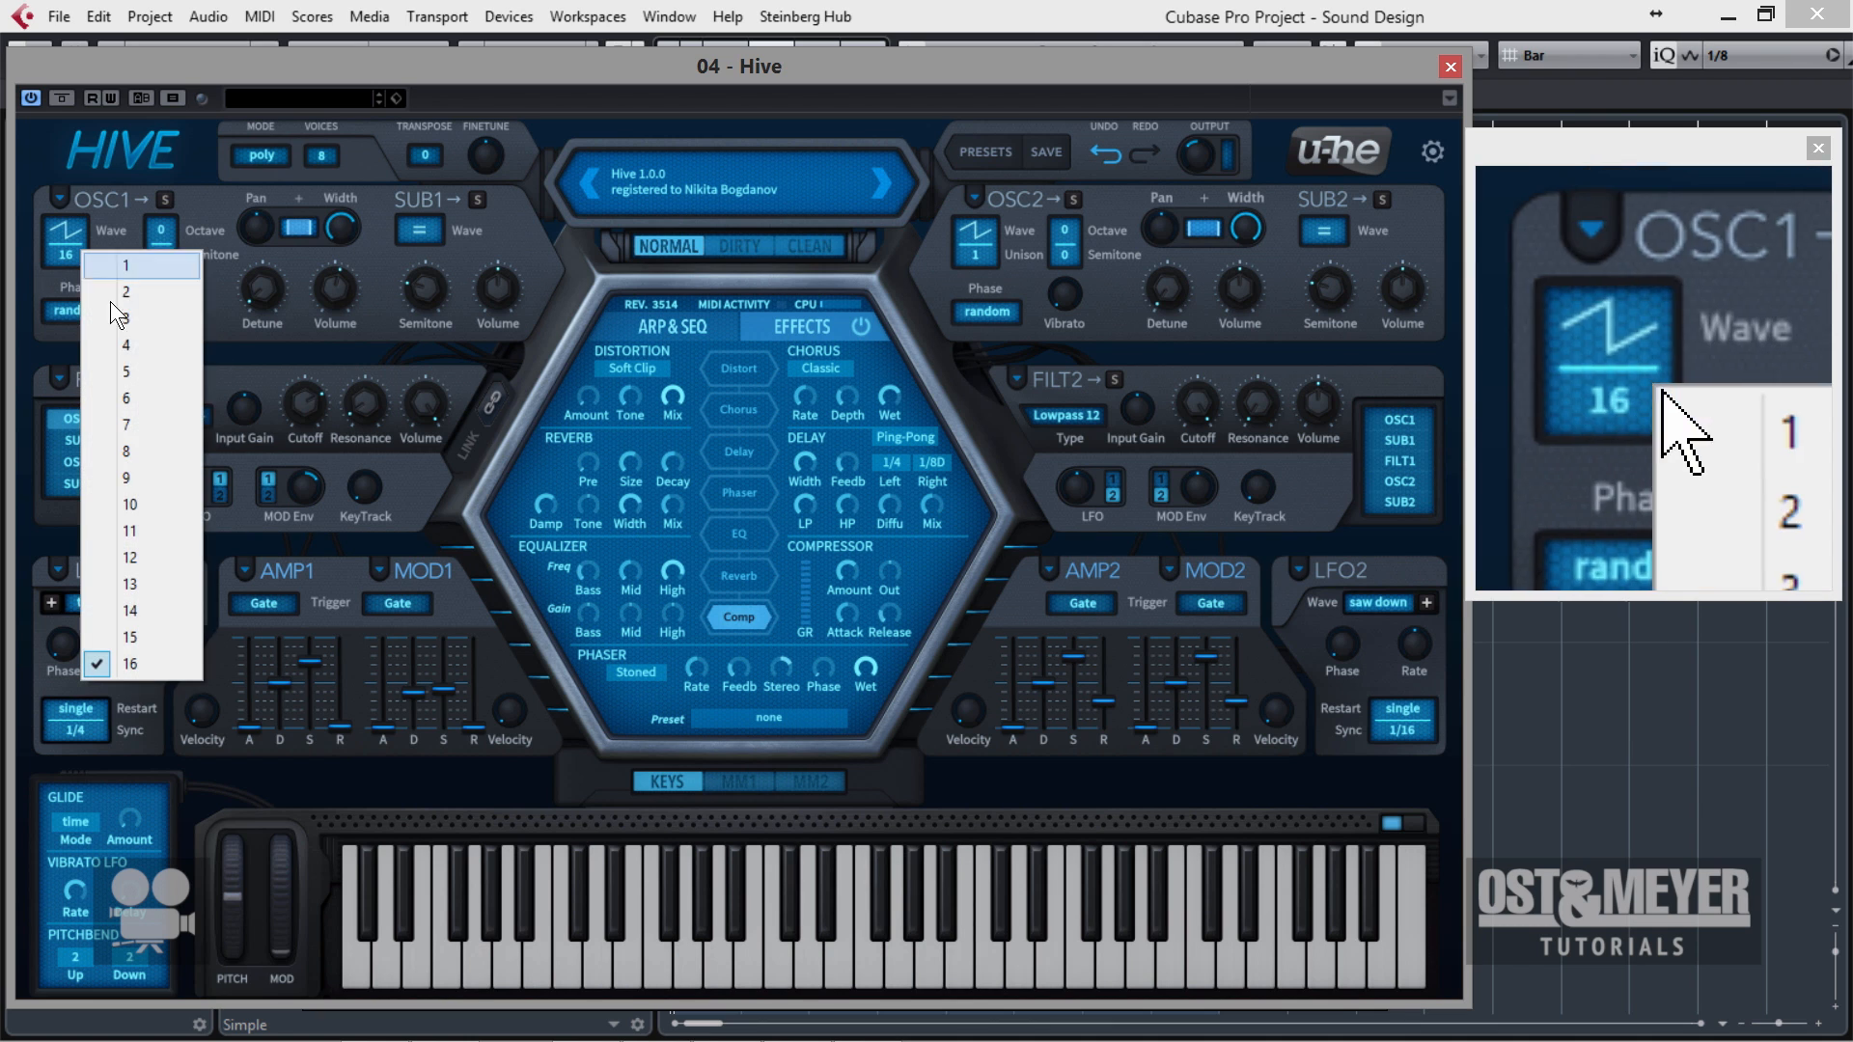
pyautogui.click(147, 363)
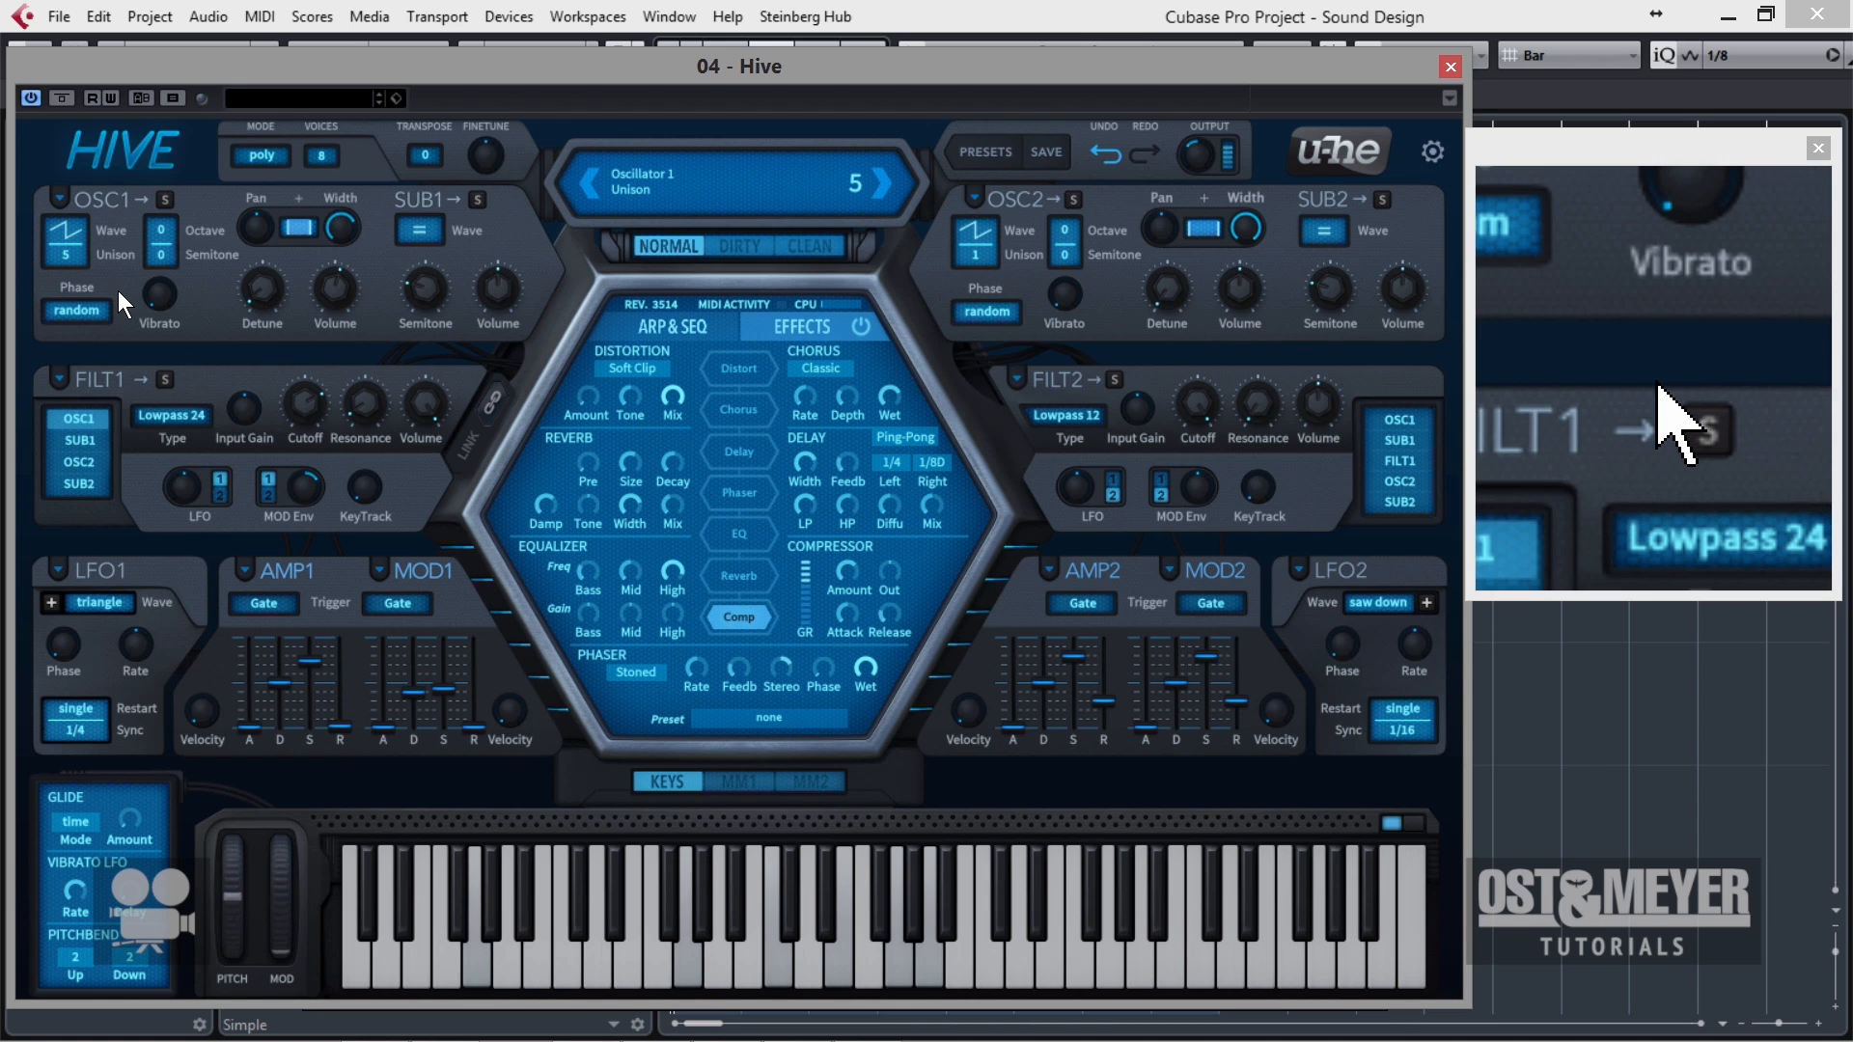